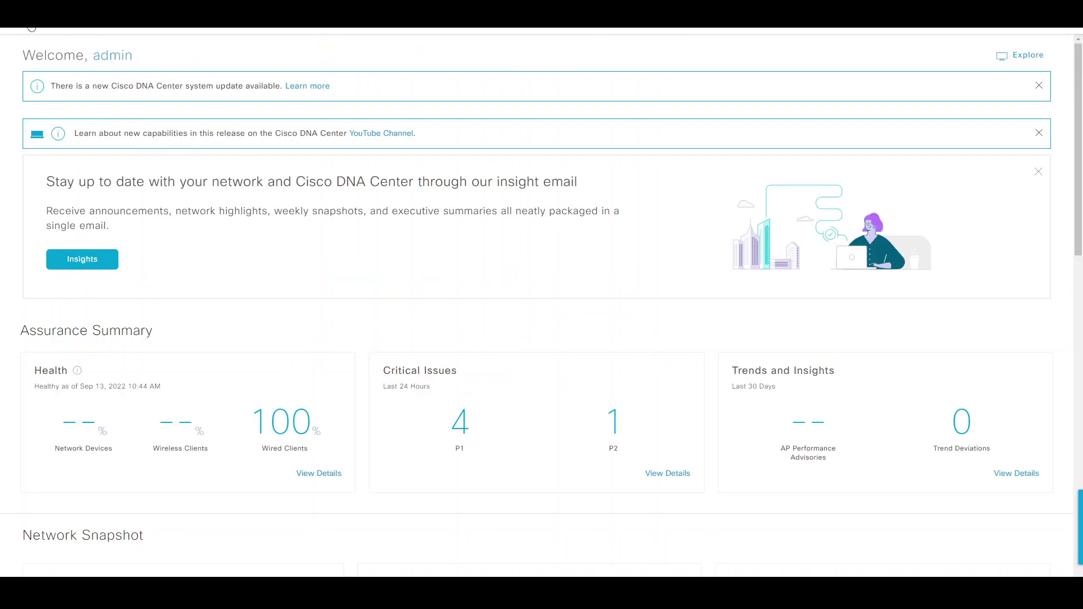
- Open the Design Network Hierarchy site map
click(32, 27)
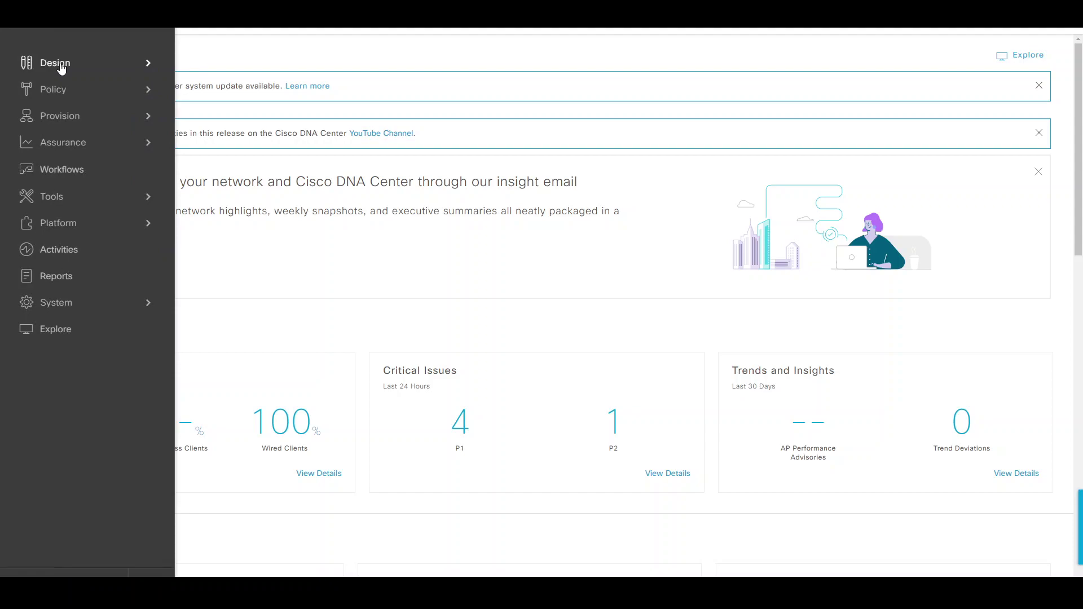
mouse_move(62, 68)
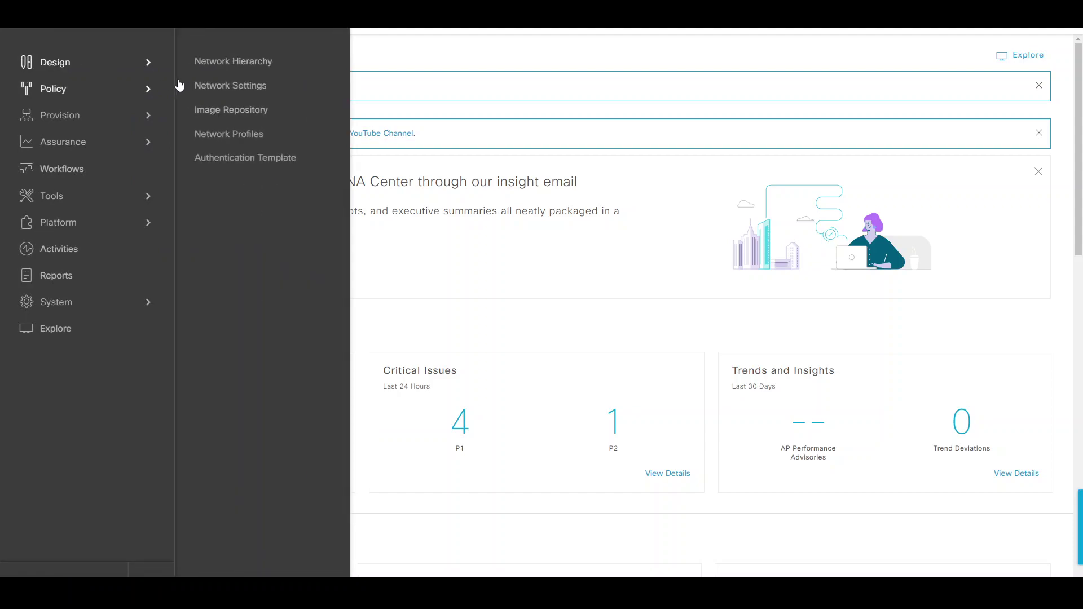
click(213, 69)
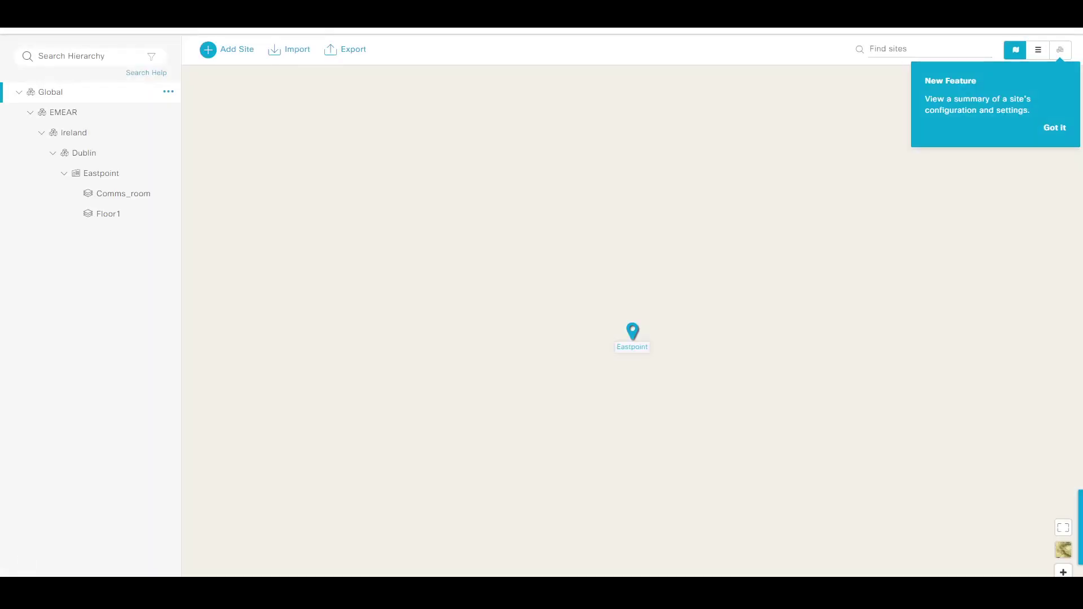
- Review Global servers in Network Settings: ISE AAA 10.53.18.6, DHCP/DNS 10.53.18.3, NTP 10.53.18.10
click(31, 28)
click(204, 85)
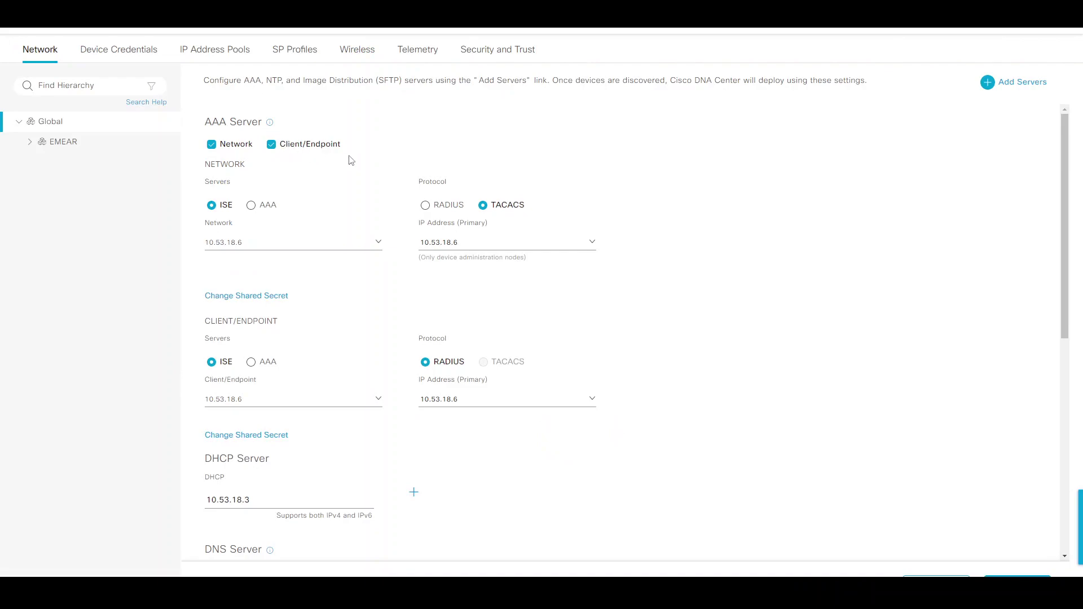
scroll(363, 162, down, 3)
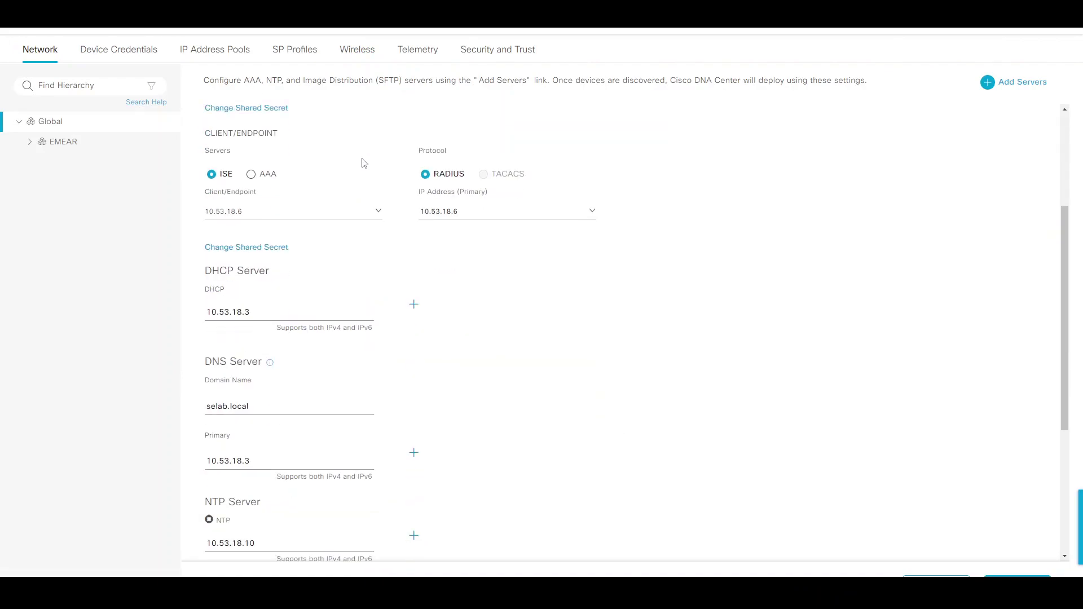
scroll(362, 162, up, 3)
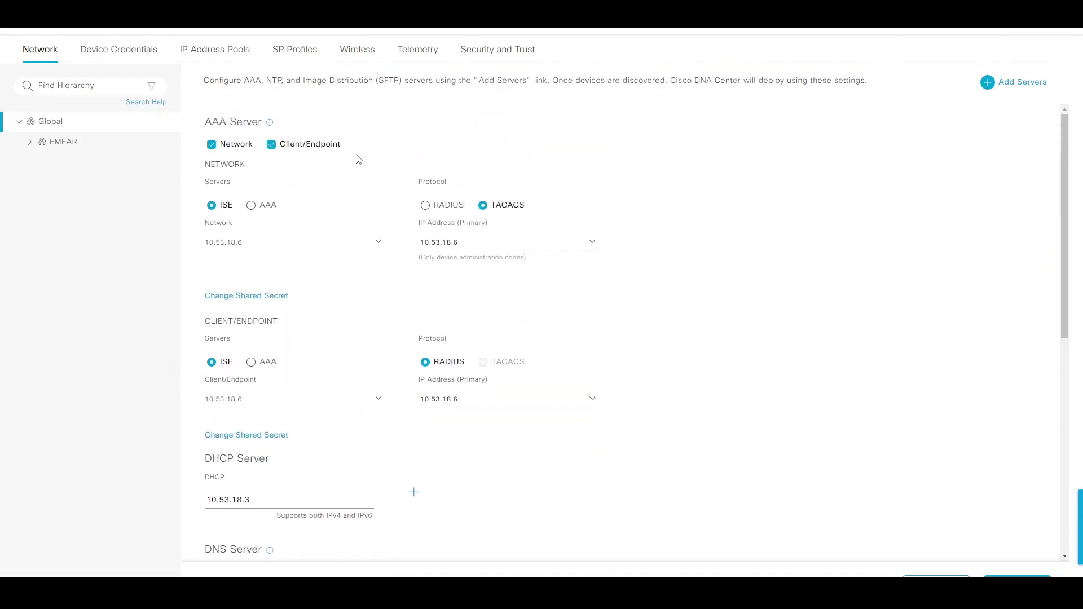
- Show the Global Device Credentials: CLI, SNMPv2c read and SNMPv2c write
click(110, 56)
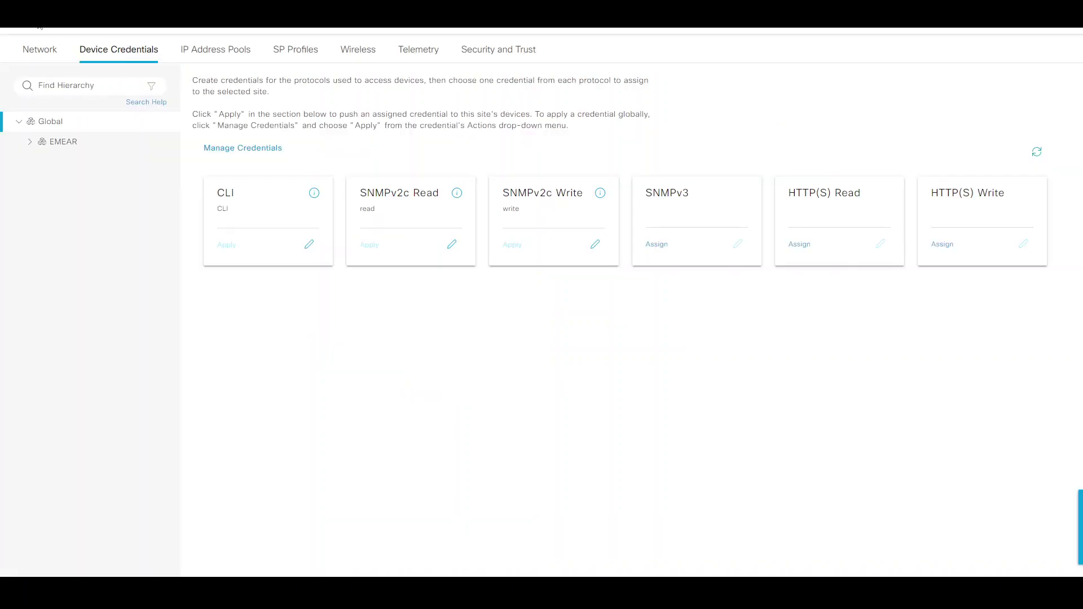
- Open the B1-Onboard template under Onboarding Configuration in Template Editor
click(29, 22)
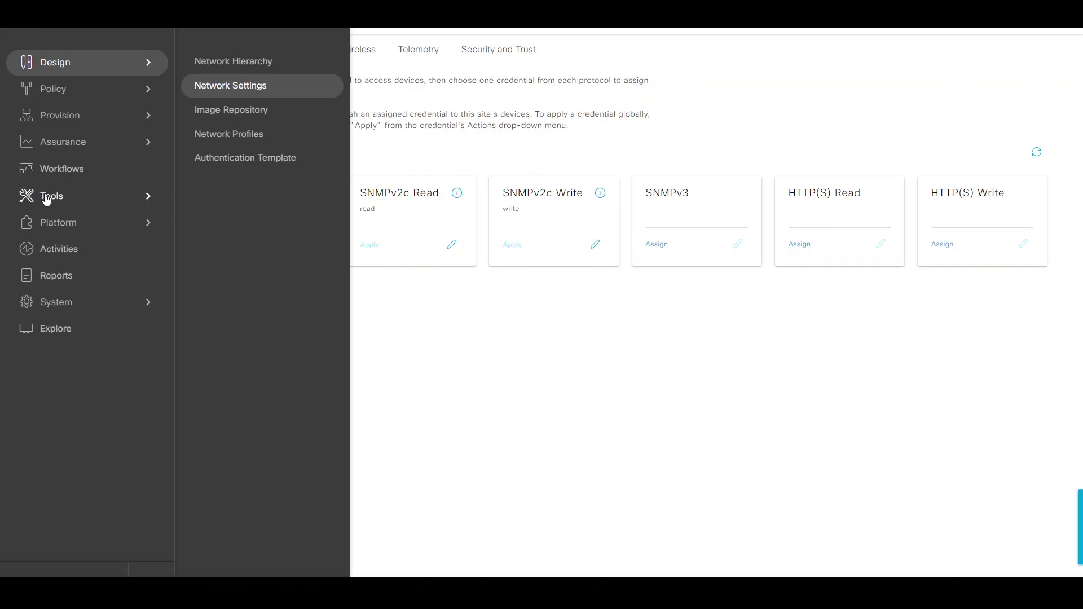
mouse_move(47, 201)
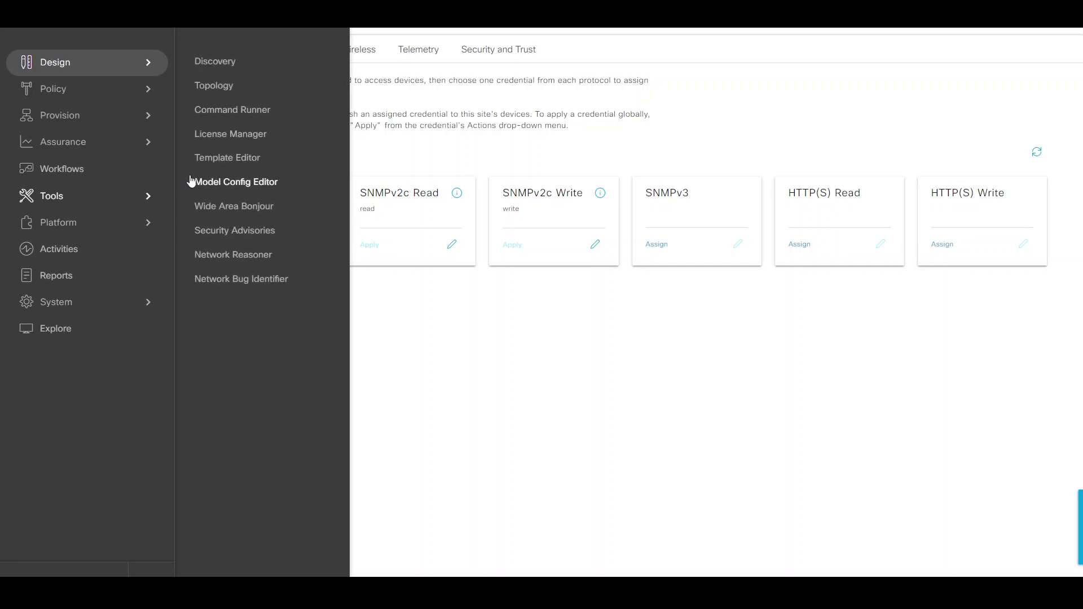
click(222, 160)
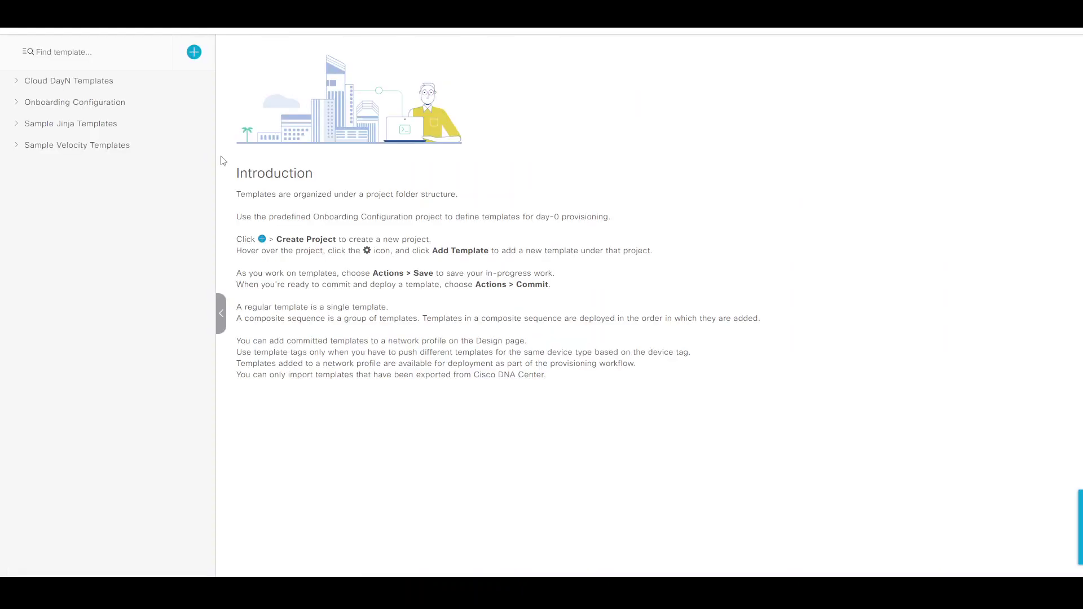
click(44, 103)
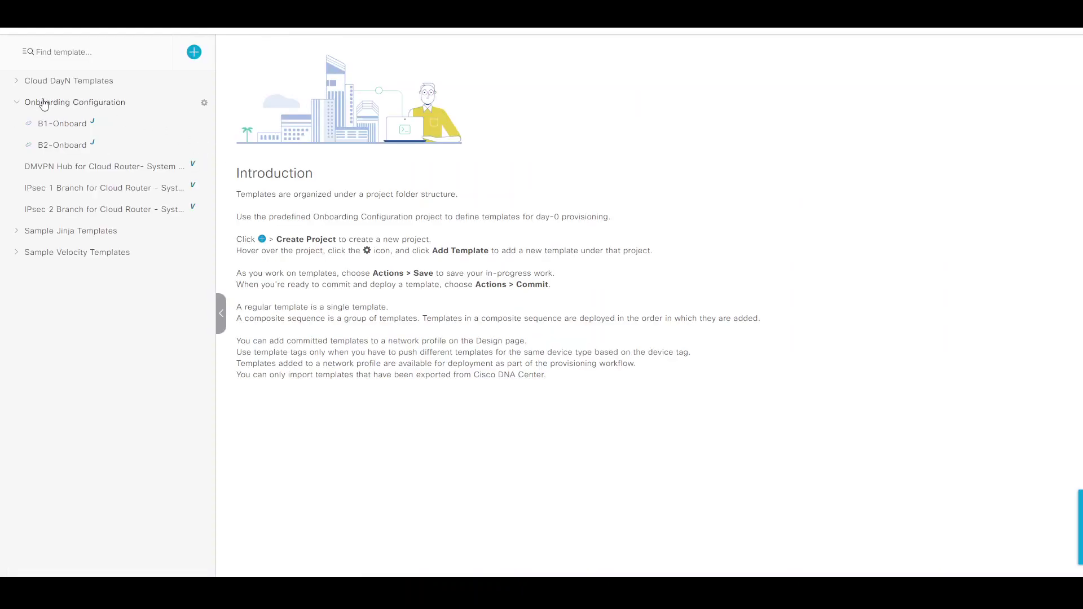
click(56, 126)
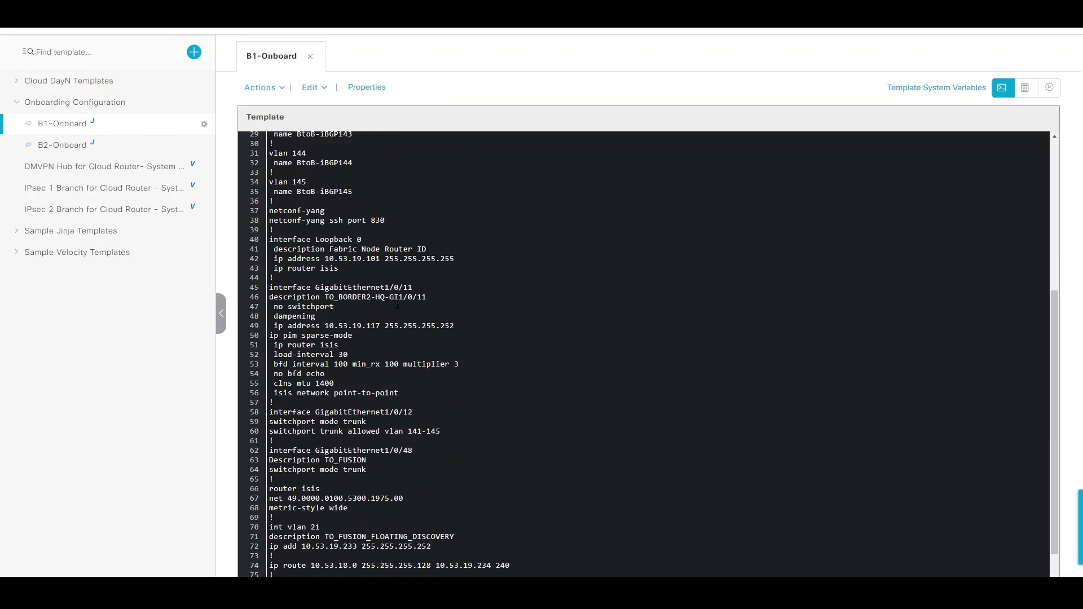
- Review B1-Onboard's vlan 143 block and GigabitEthernet1/0/11 lines, then close the template
scroll(373, 273, up, 1)
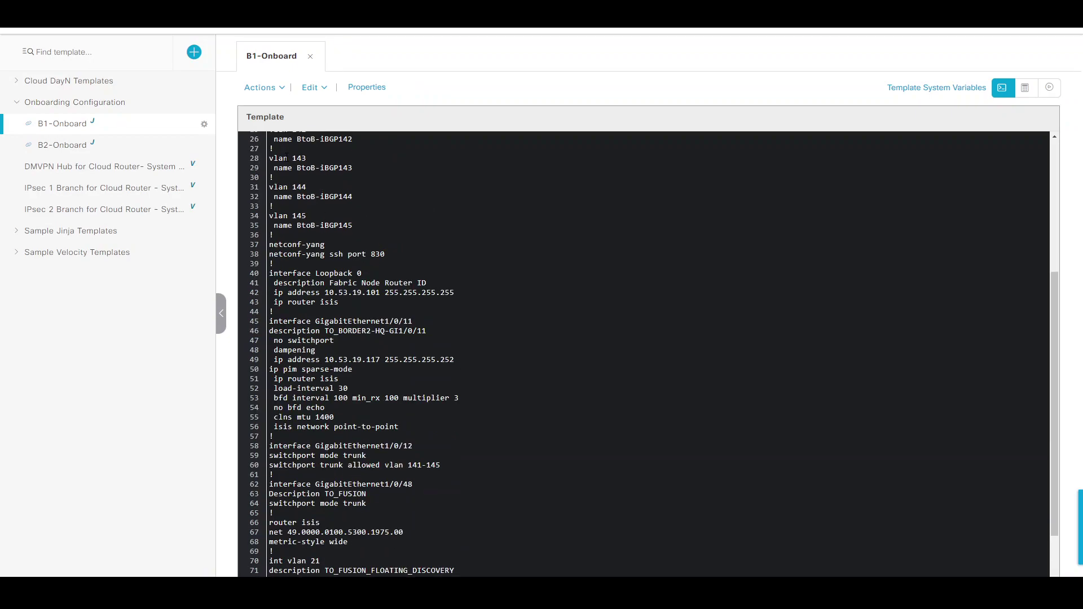
drag(286, 158, 312, 173)
drag(323, 313, 335, 331)
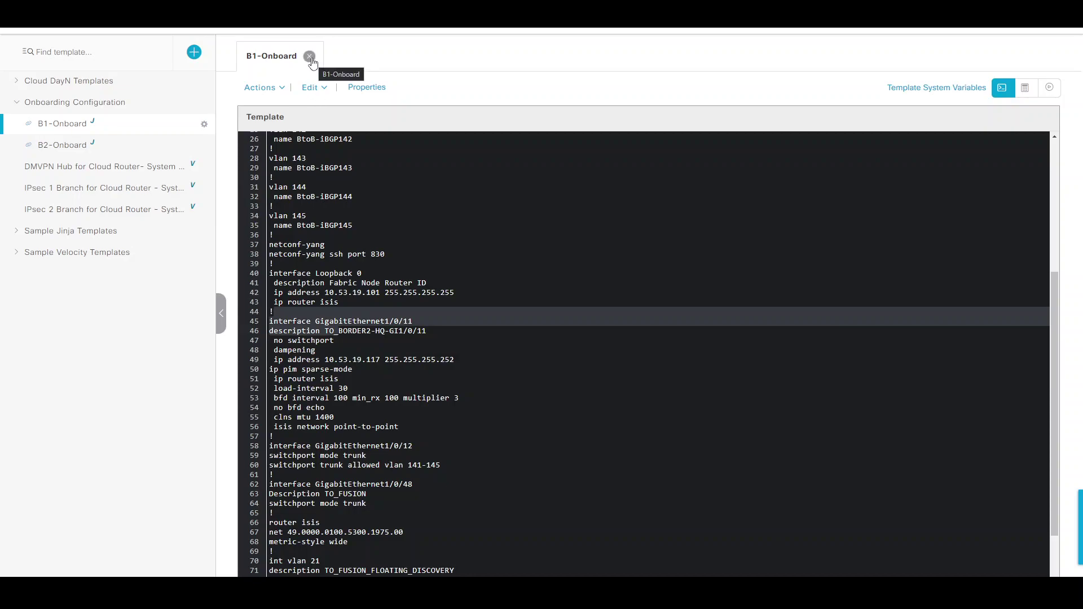
scroll(643, 354, down, 2)
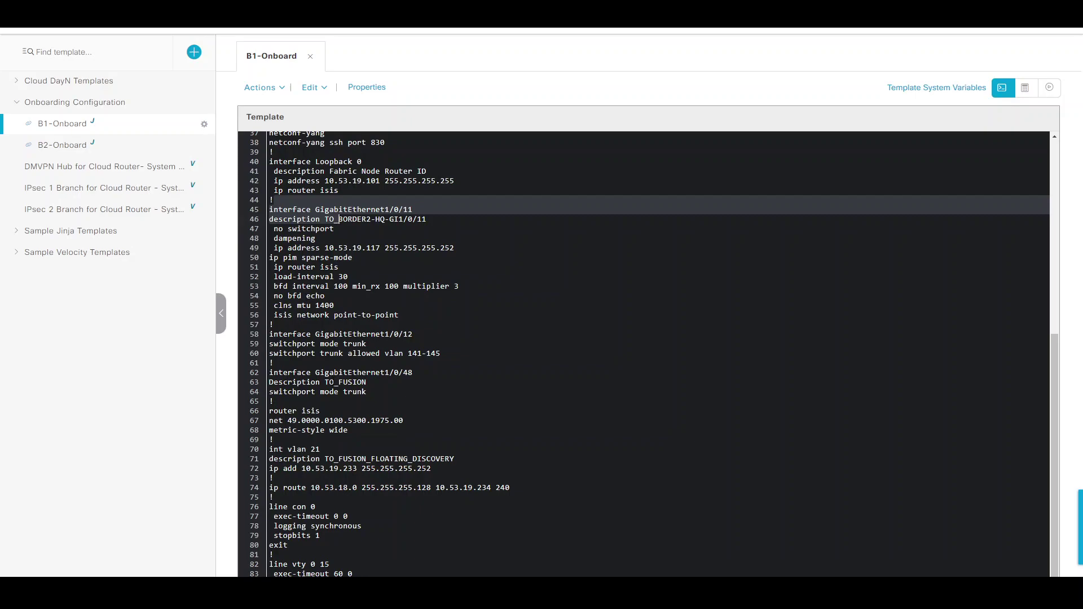
scroll(643, 354, up, 3)
click(310, 57)
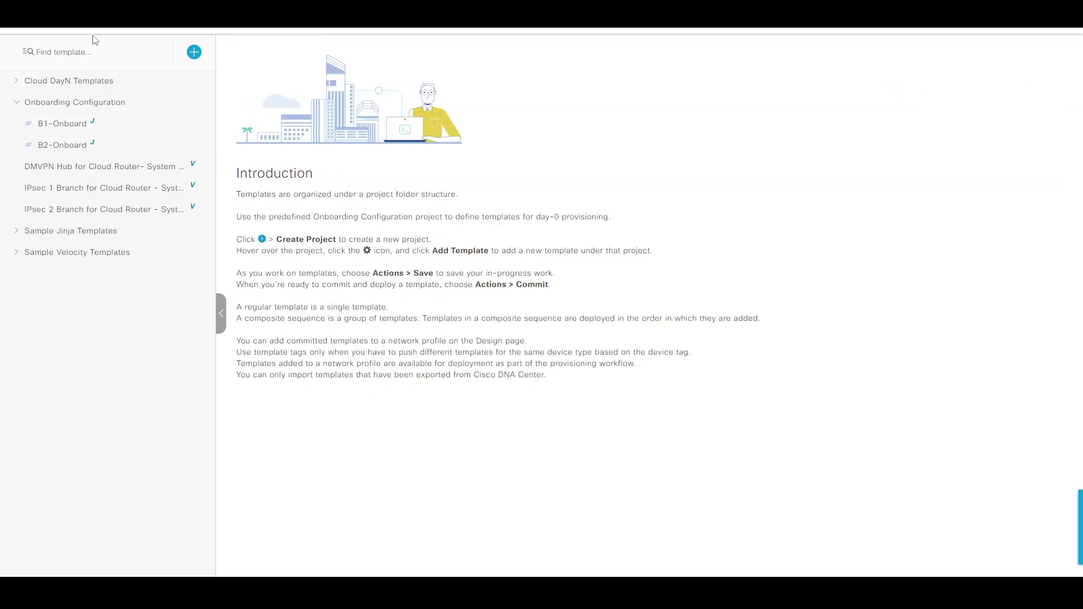
click(33, 26)
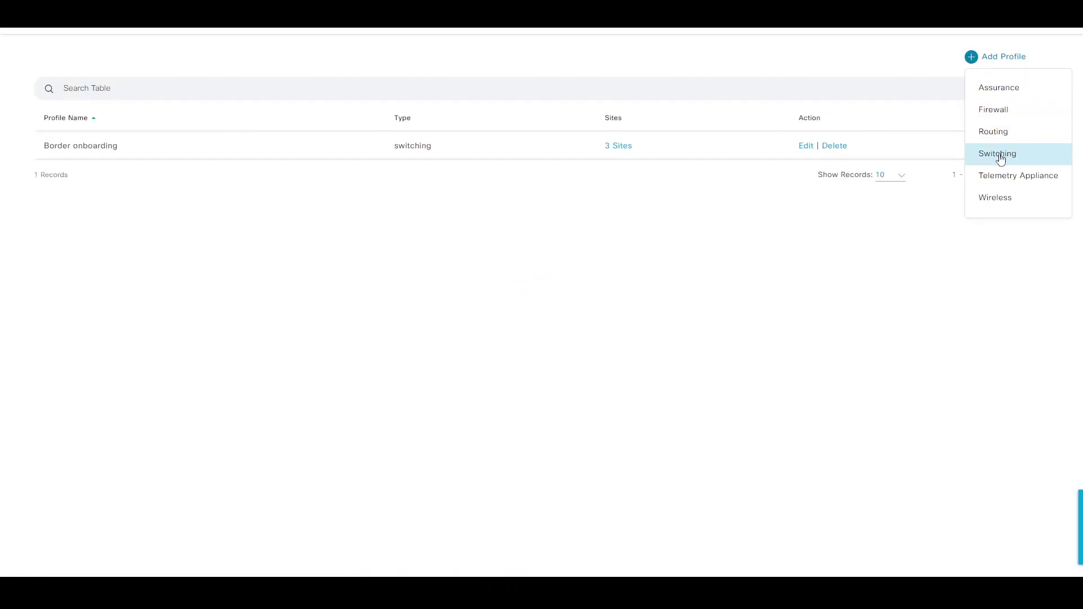
- Confirm Border onboarding uses B1-Onboard and B2-Onboard and covers Eastpoint, Comms_room and Floor1
click(998, 155)
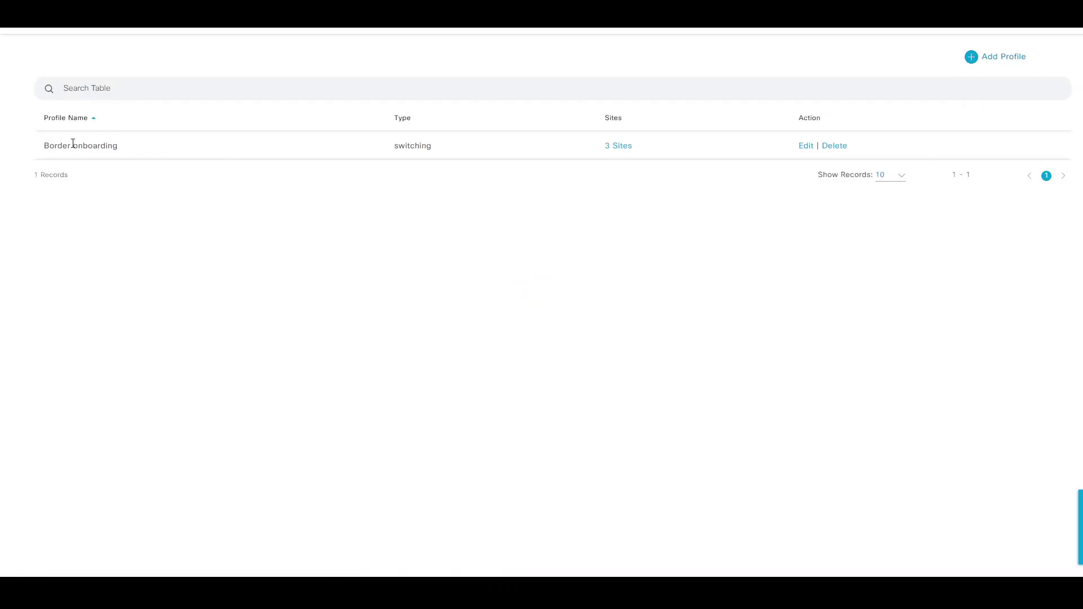
drag(62, 145, 96, 147)
click(806, 145)
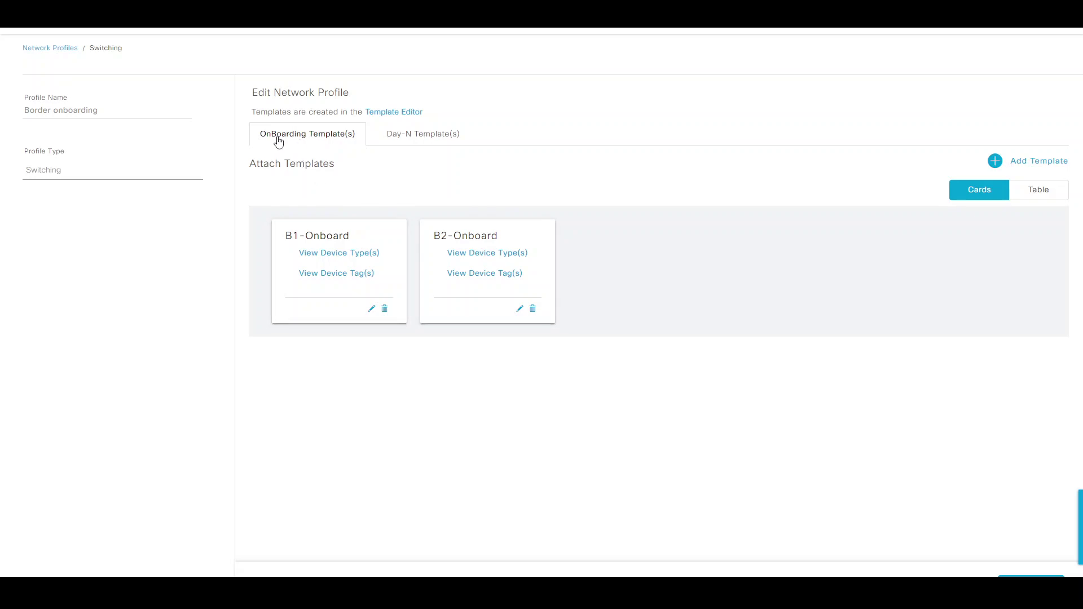
click(44, 48)
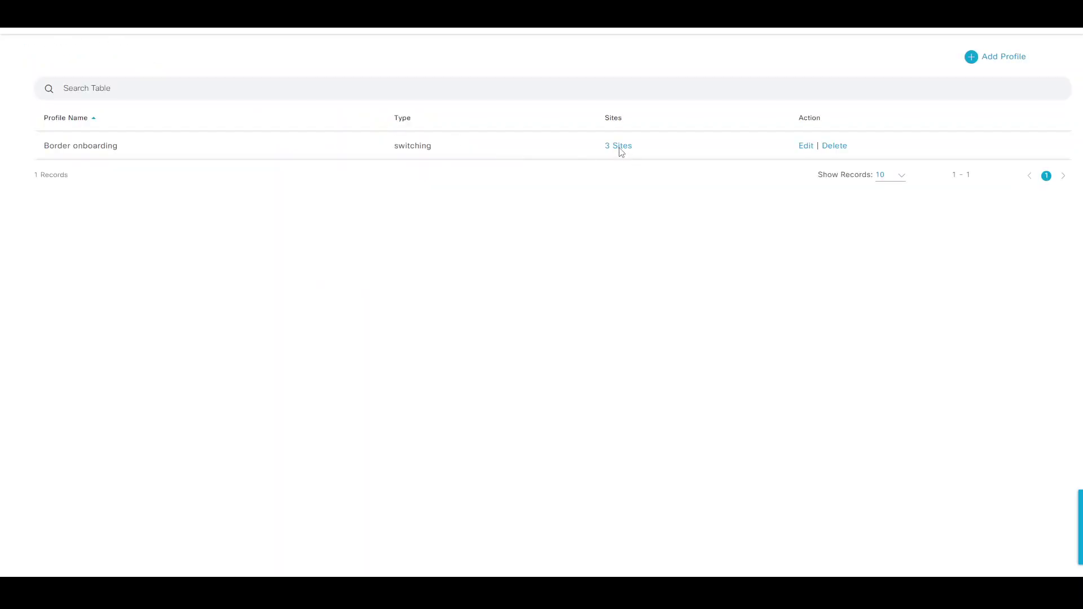
click(621, 147)
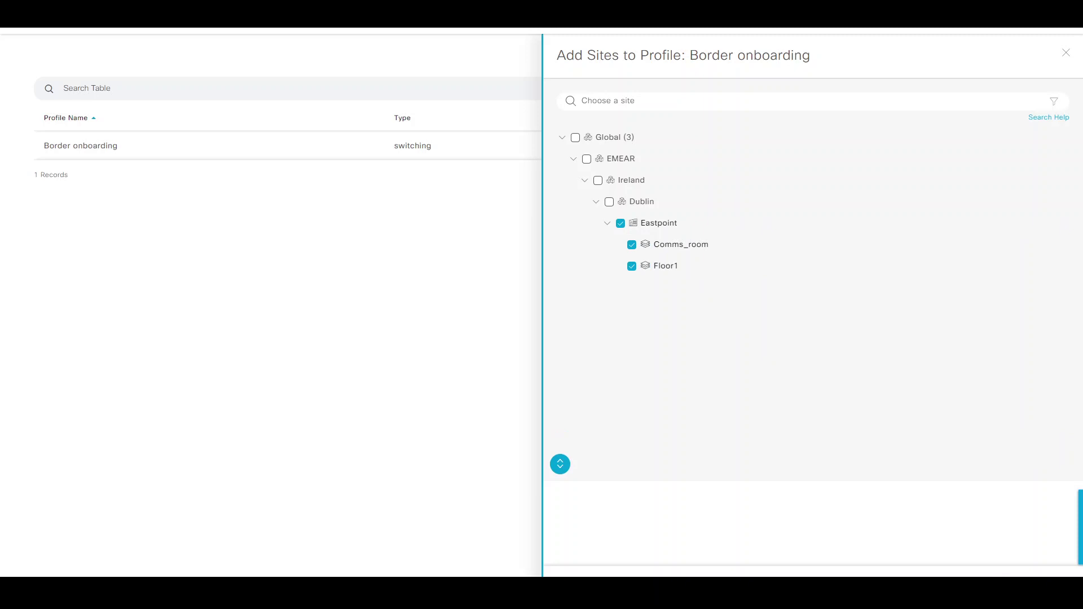
key(Escape)
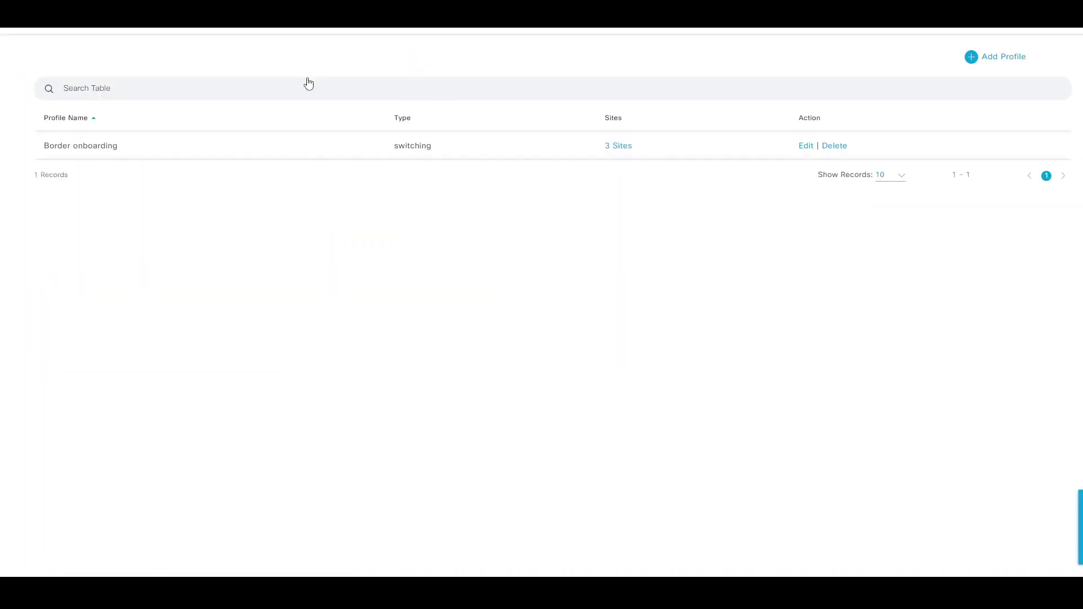
- In Image Repository, assign image 17.06.03 to a device family, filtering Switches and Hubs by '93'
click(25, 28)
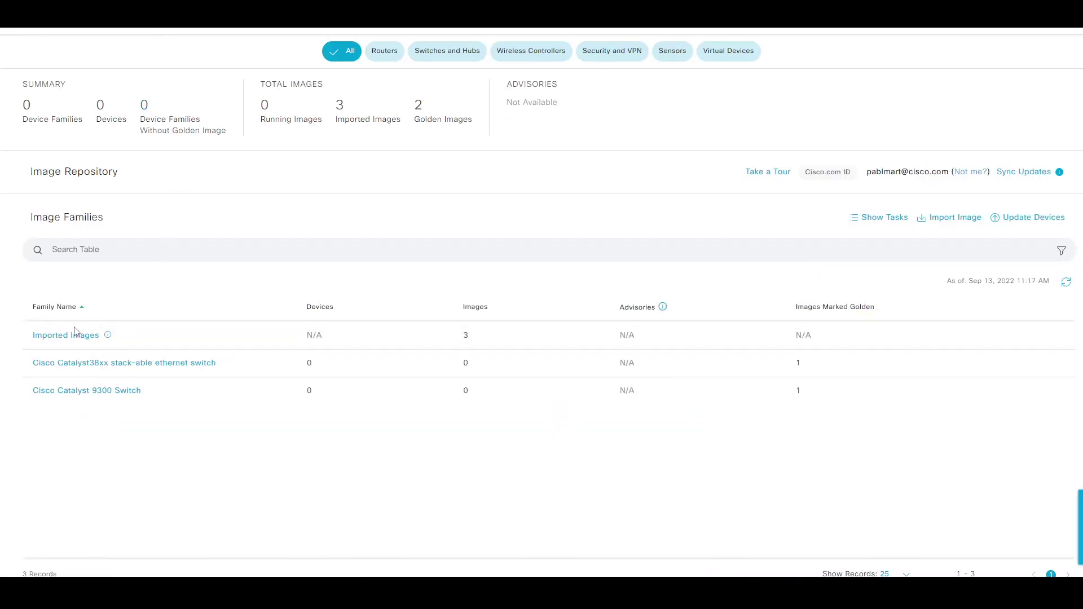
click(75, 336)
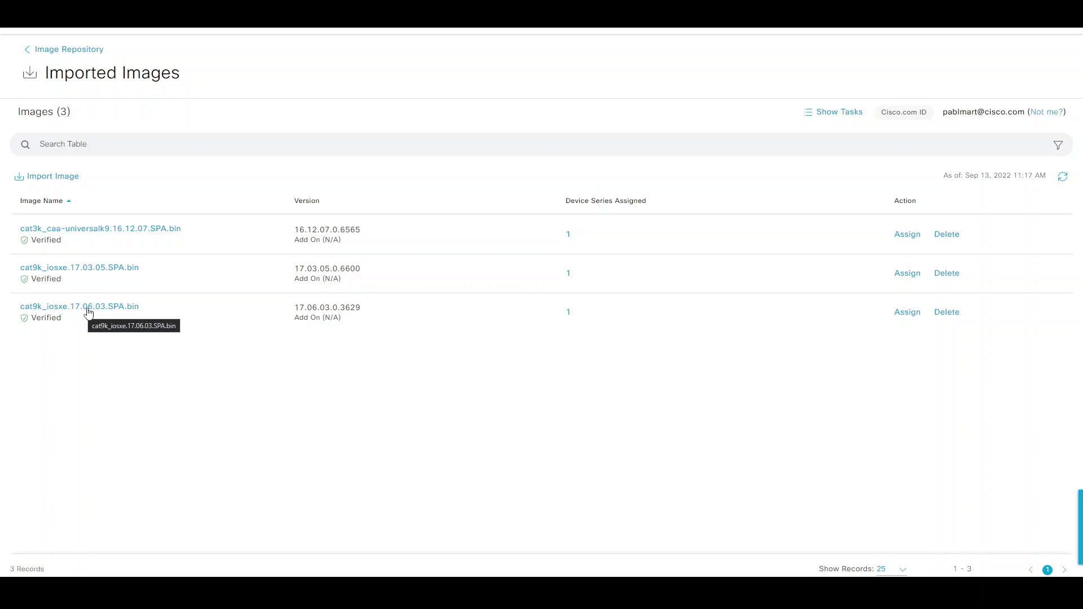
click(905, 313)
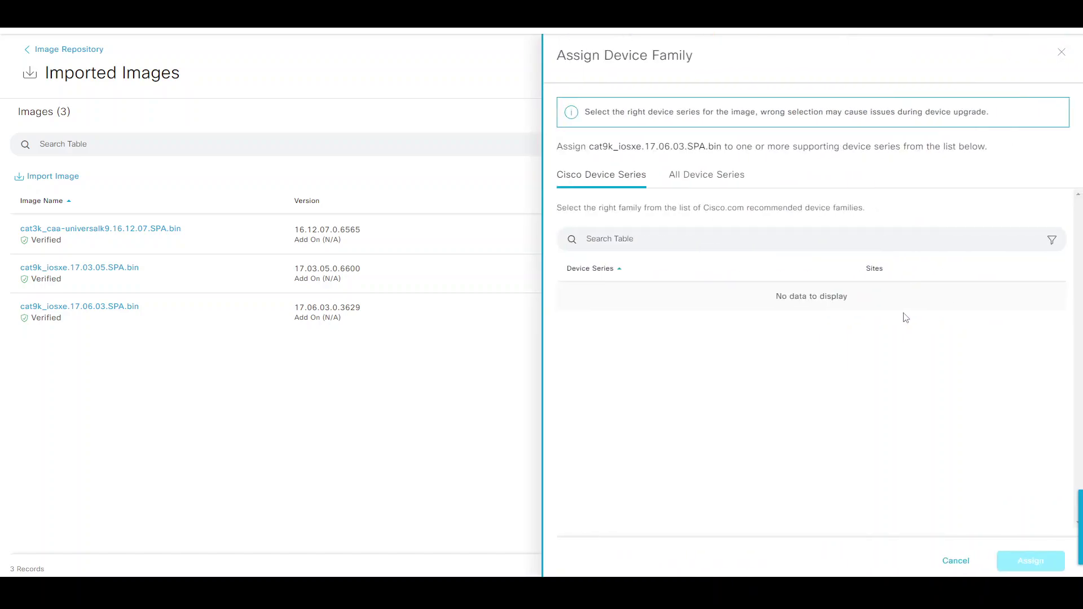
click(720, 182)
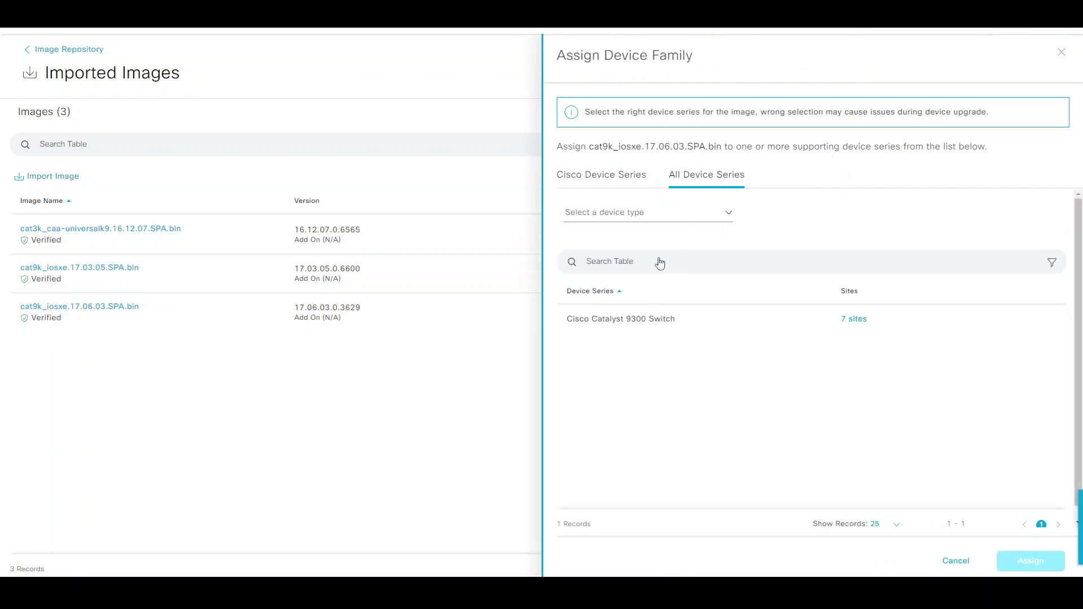
click(642, 220)
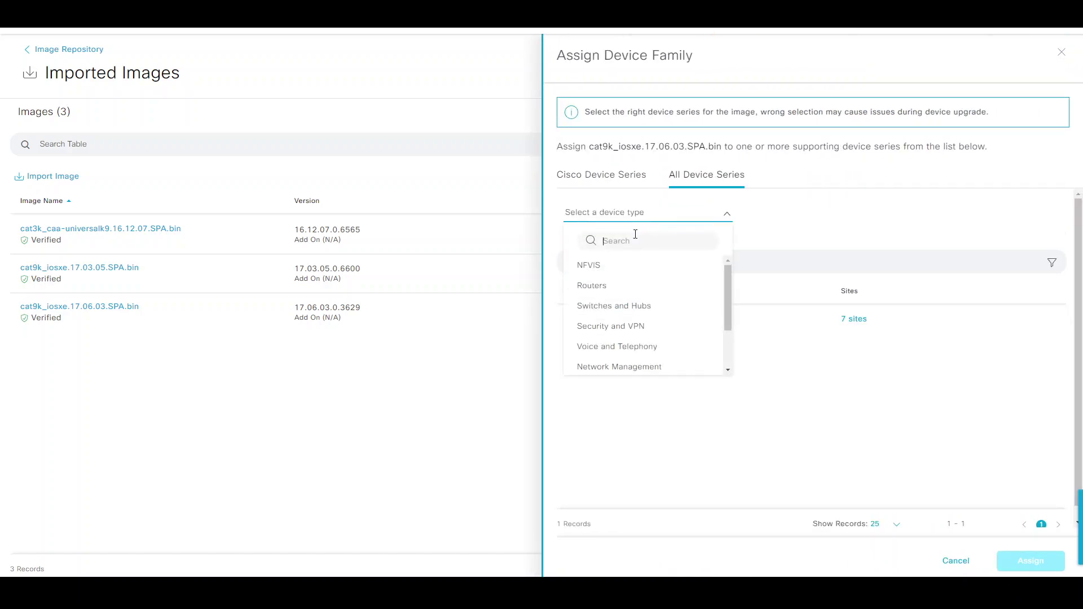
click(642, 307)
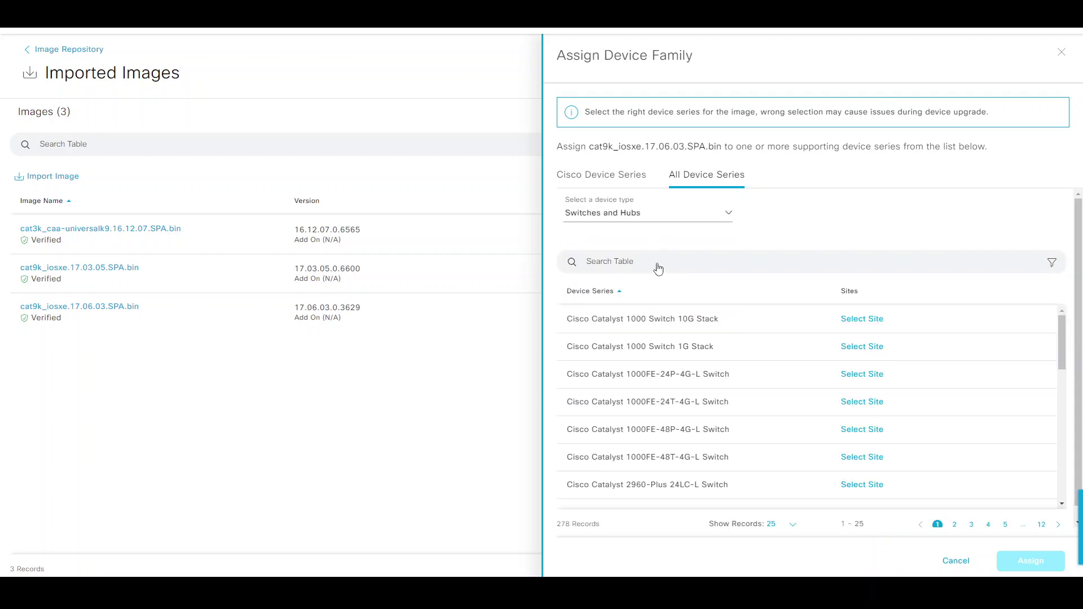
click(658, 267)
text(9300)
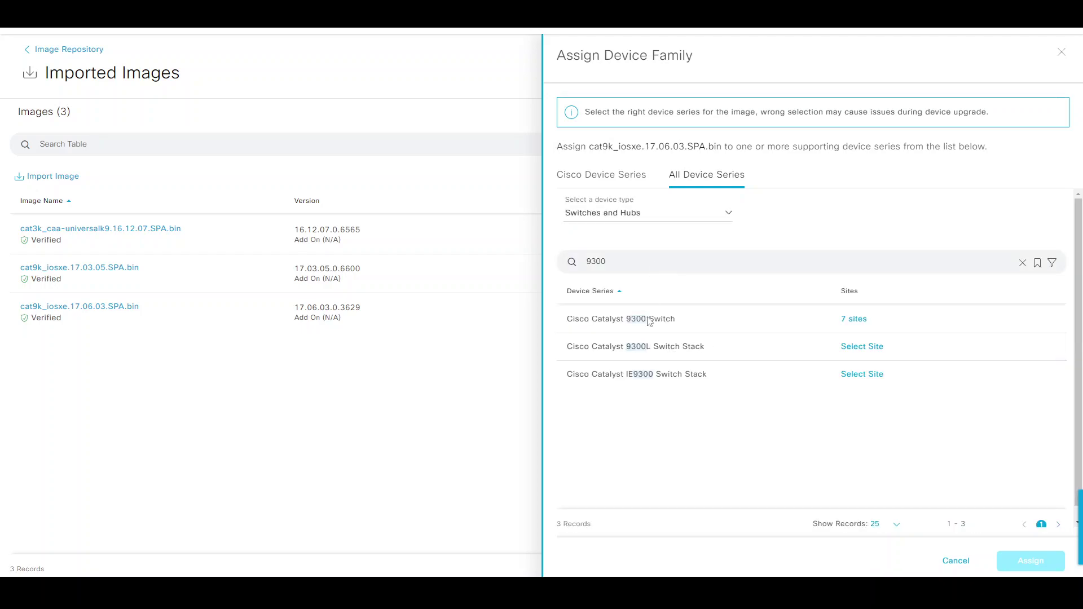
- Check Catalyst 9300 site assignment, cancel, and open the Cisco Catalyst 9300 Switch image family
click(852, 319)
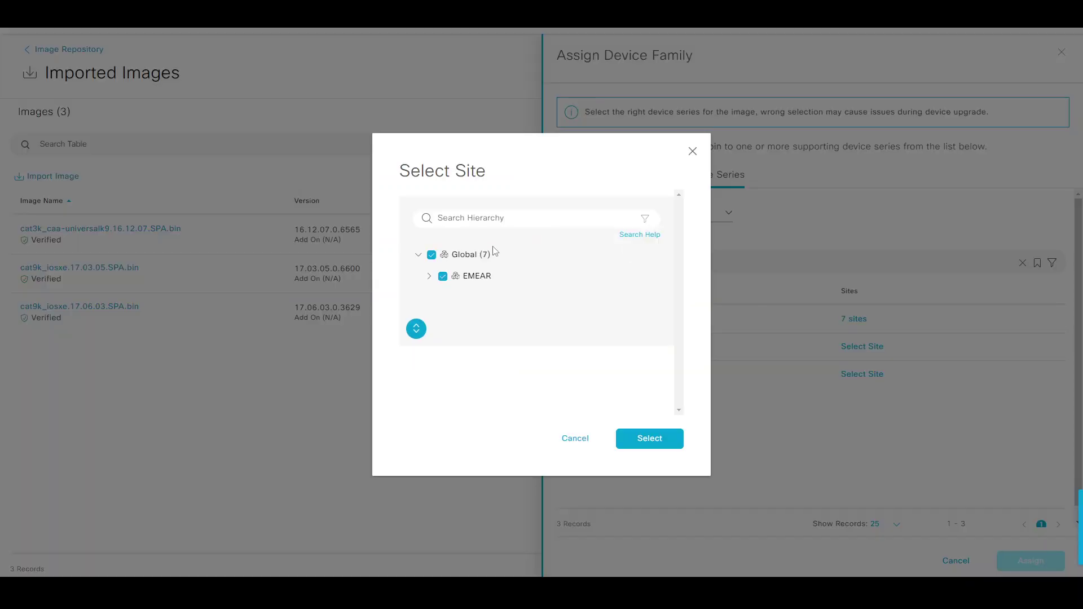
click(693, 152)
click(955, 561)
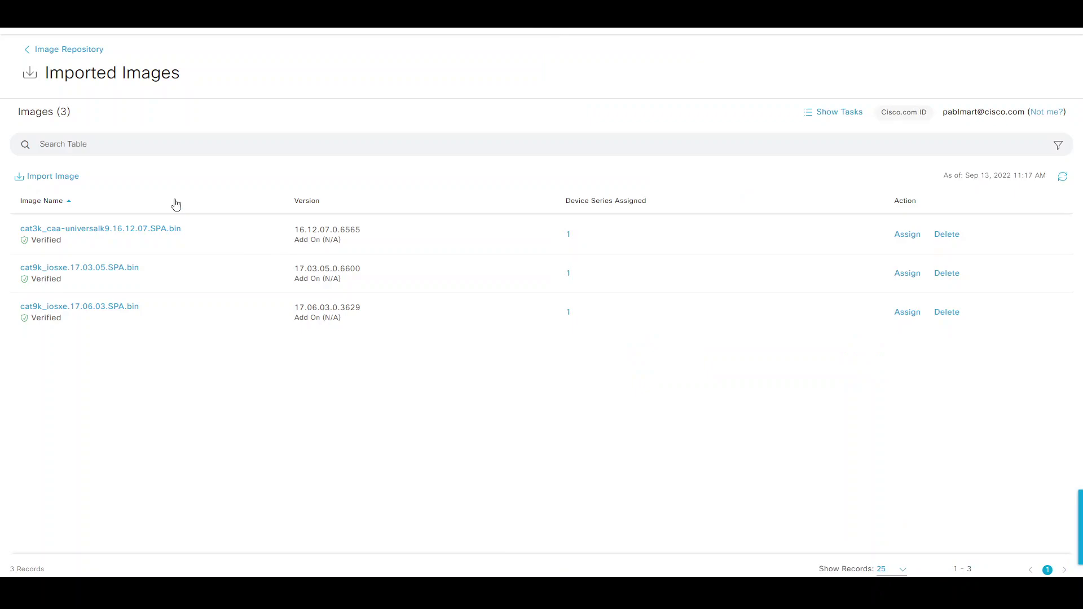
click(56, 50)
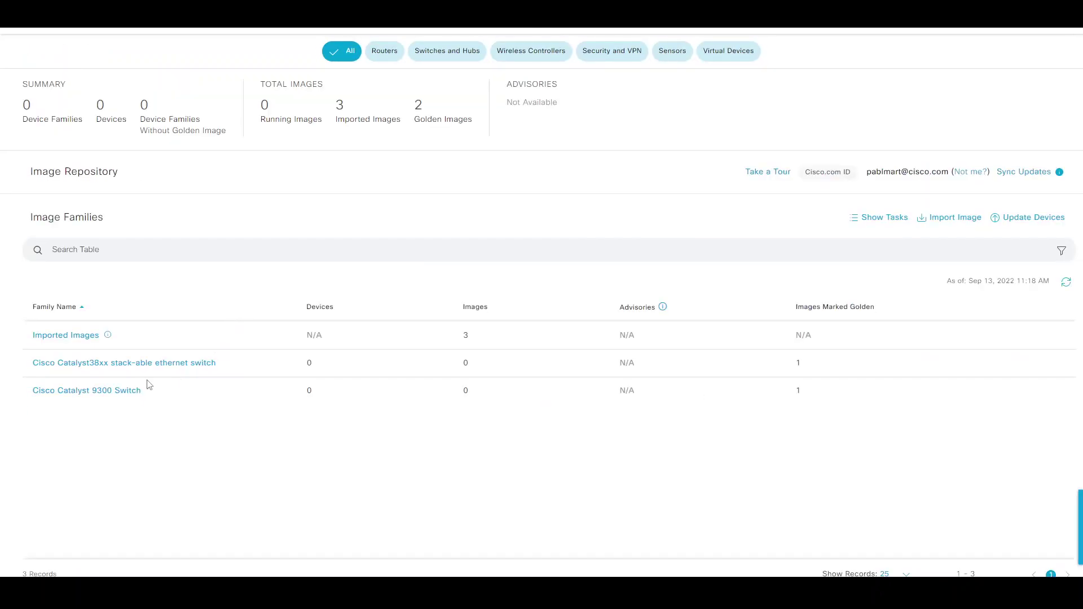
click(116, 394)
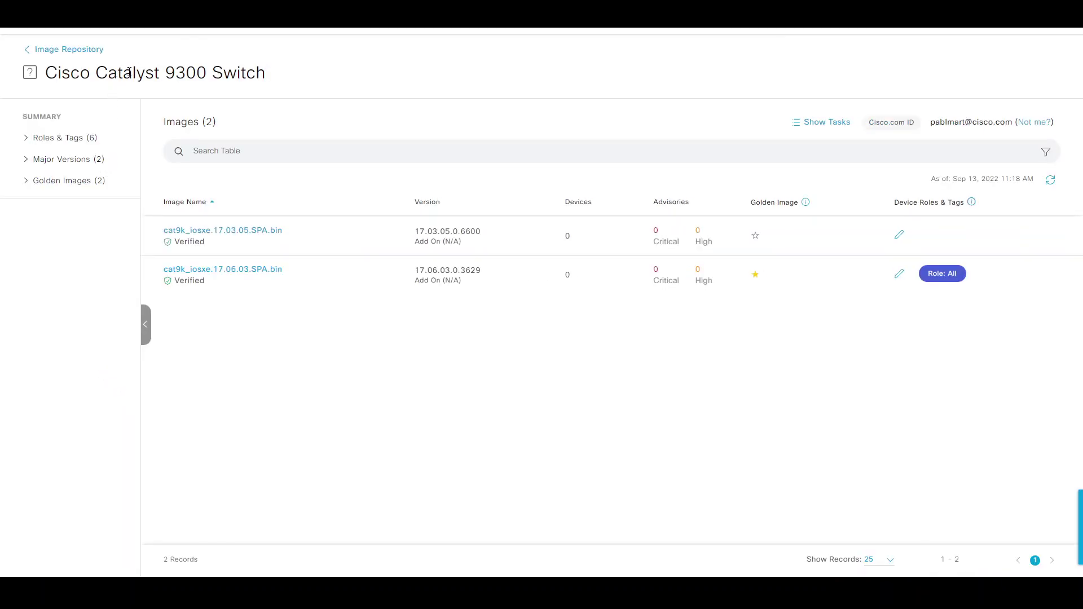
- Highlight the switch family name in the slide title while presenting
drag(129, 72, 237, 75)
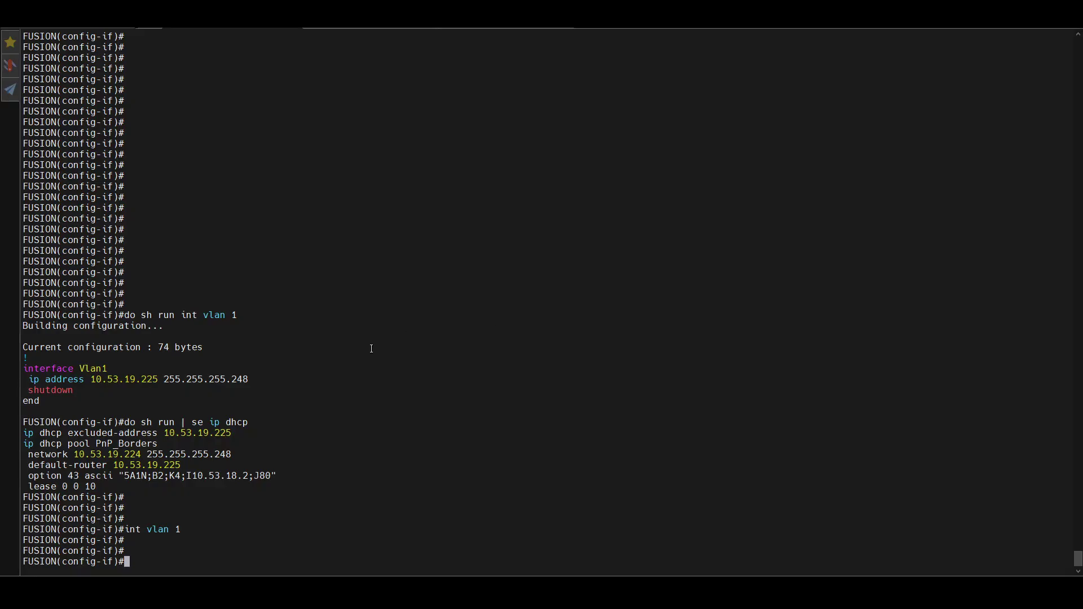
- Highlight FUSION's shut-down interface Vlan1, the PnP_Borders DHCP pool and option 43 address 10.53.18.2
key(Return)
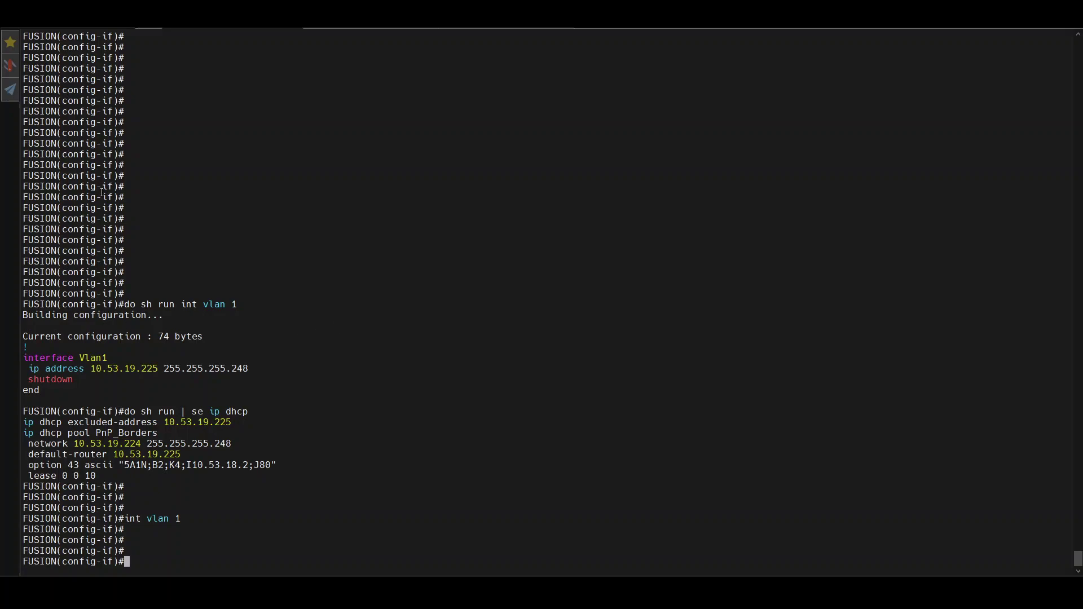
drag(47, 356, 90, 358)
triple_click(91, 357)
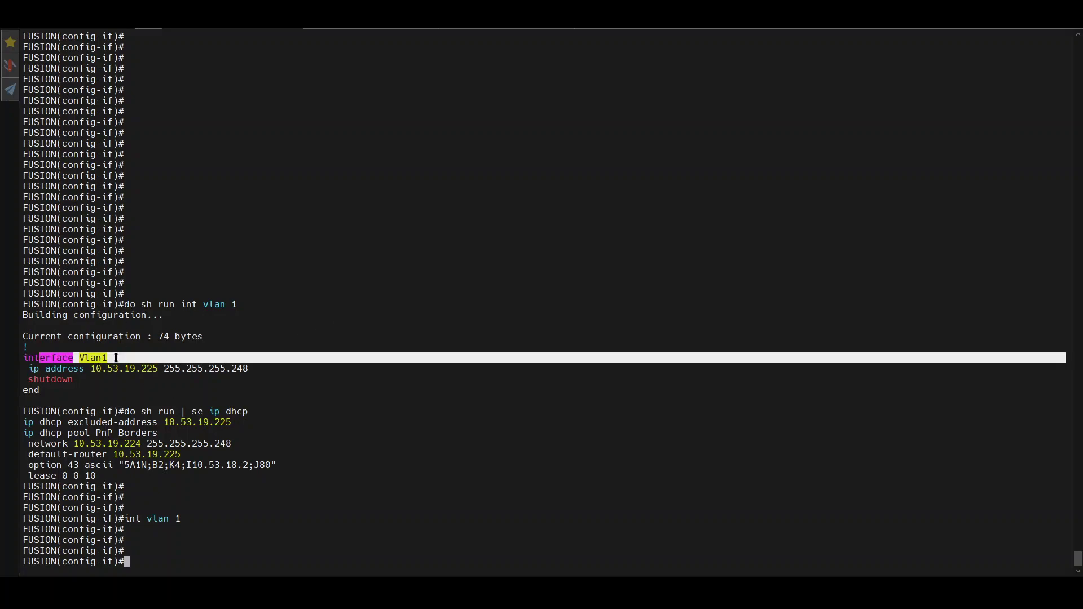
click(89, 359)
double_click(90, 358)
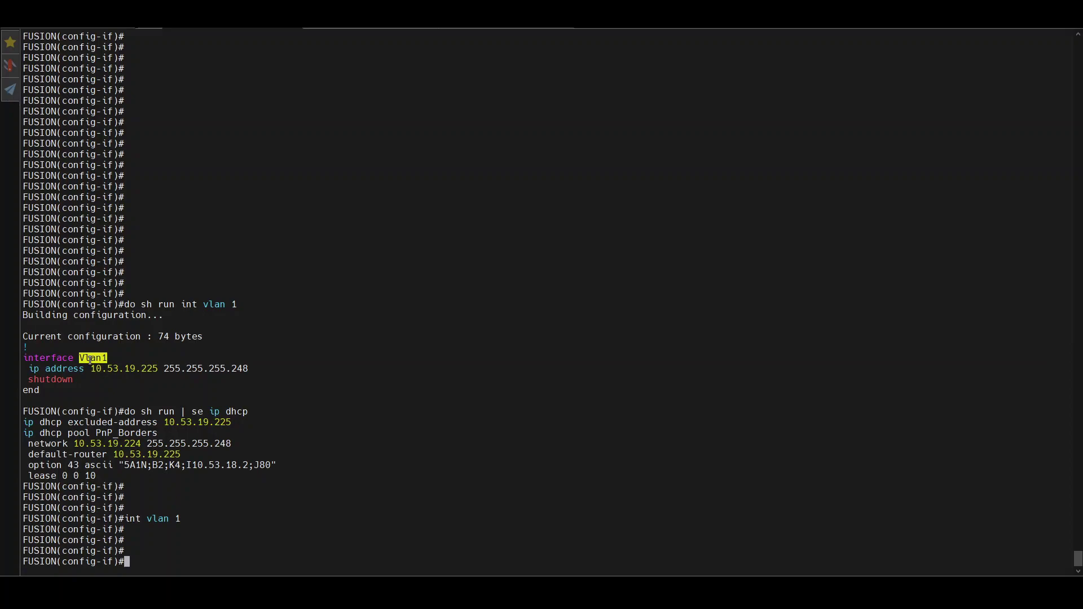
double_click(57, 380)
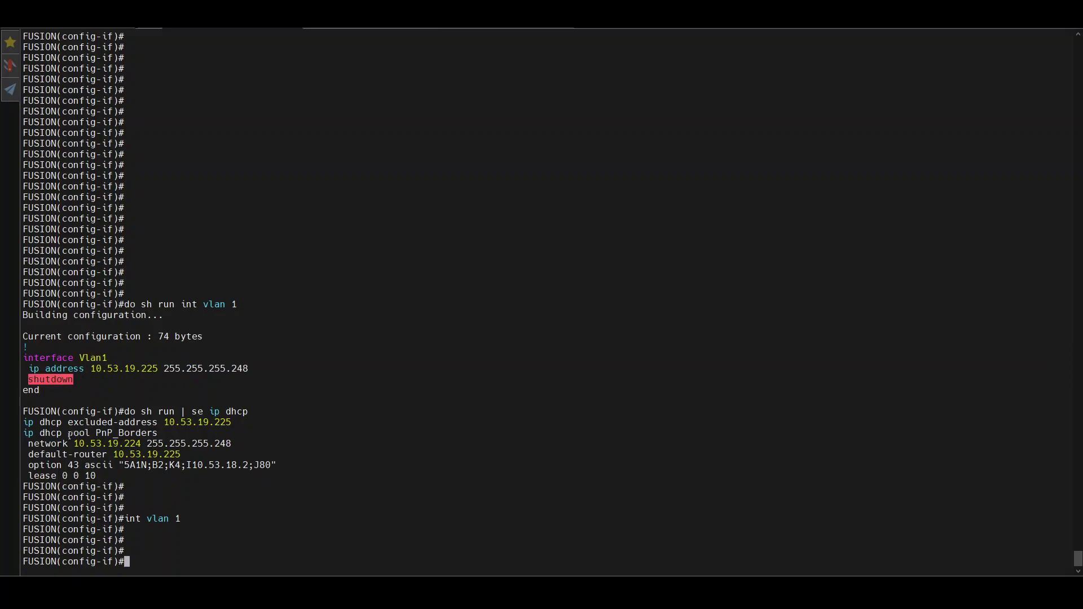
click(48, 434)
drag(48, 434, 117, 435)
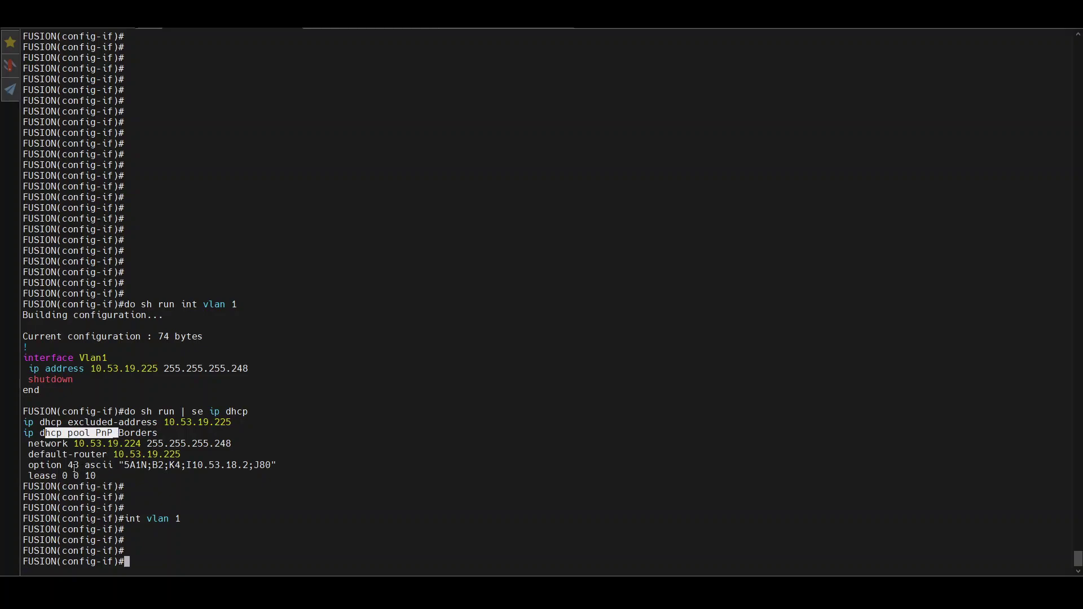
drag(193, 466, 248, 466)
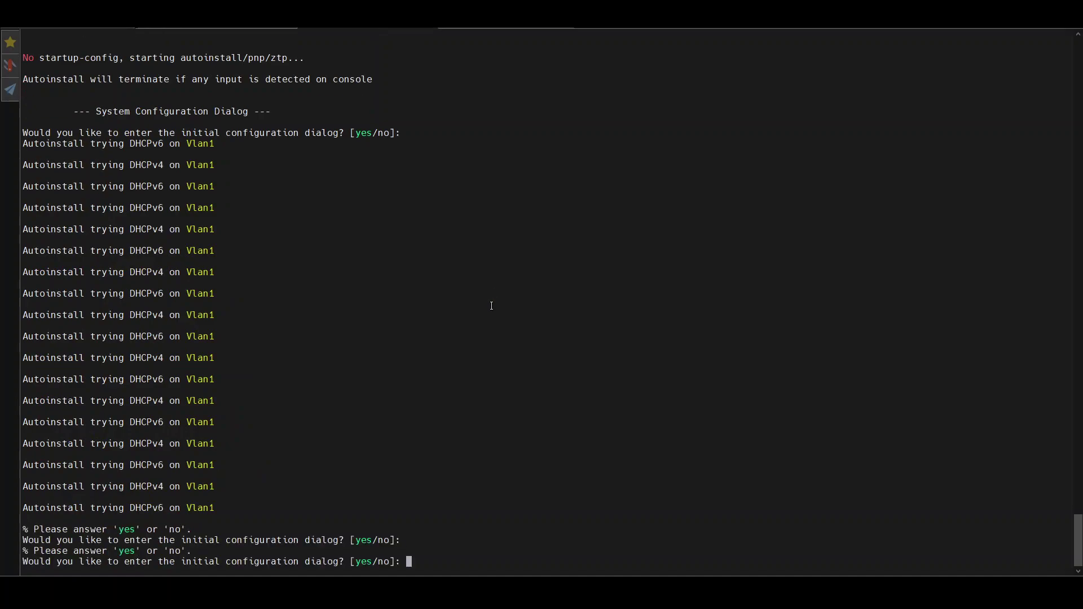
- On the first switch, decline the setup dialog and terminate autoinstall
text(no)
key(Return)
text(yes]: yes)
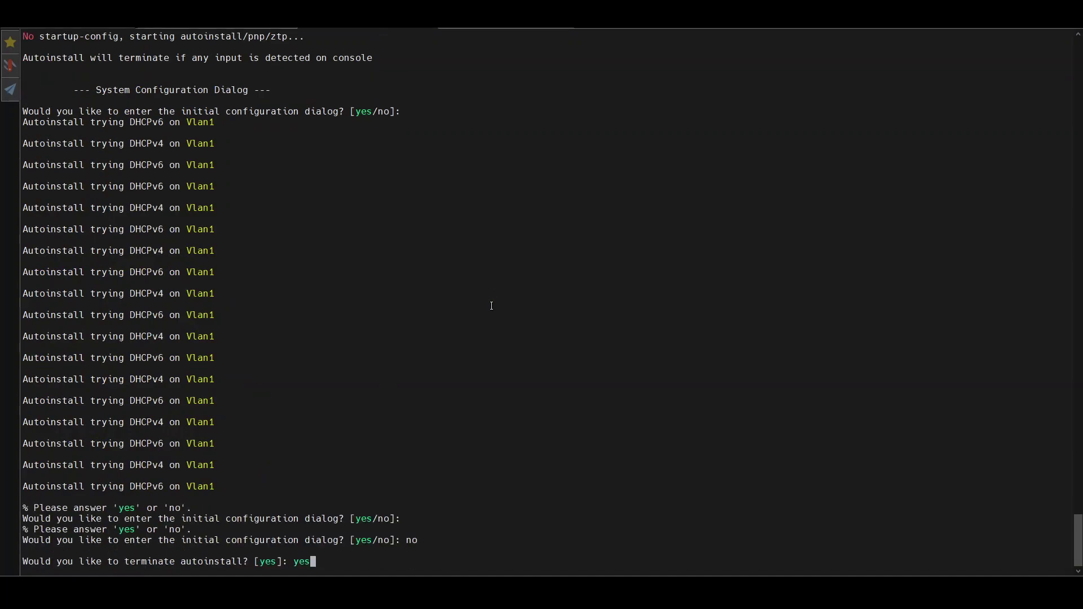
key(Return)
- On the second switch, answer no to setup and yes to terminate autoinstall
key(Return)
key(Return)
key(Return)
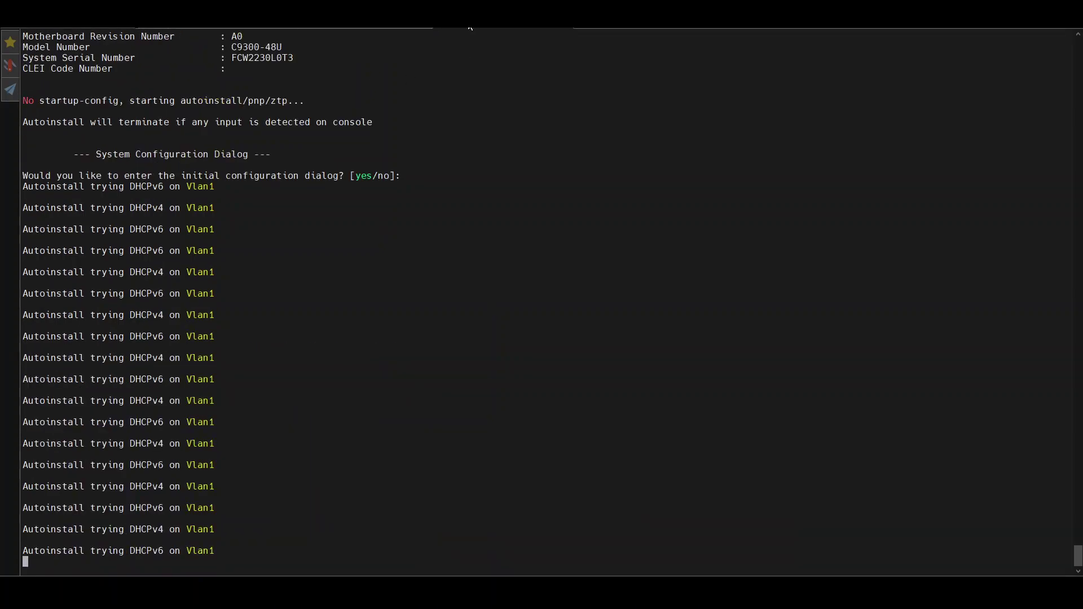
key(Return)
key(Return)
key(Return)
text(no)
key(Return)
text(yes]: y)
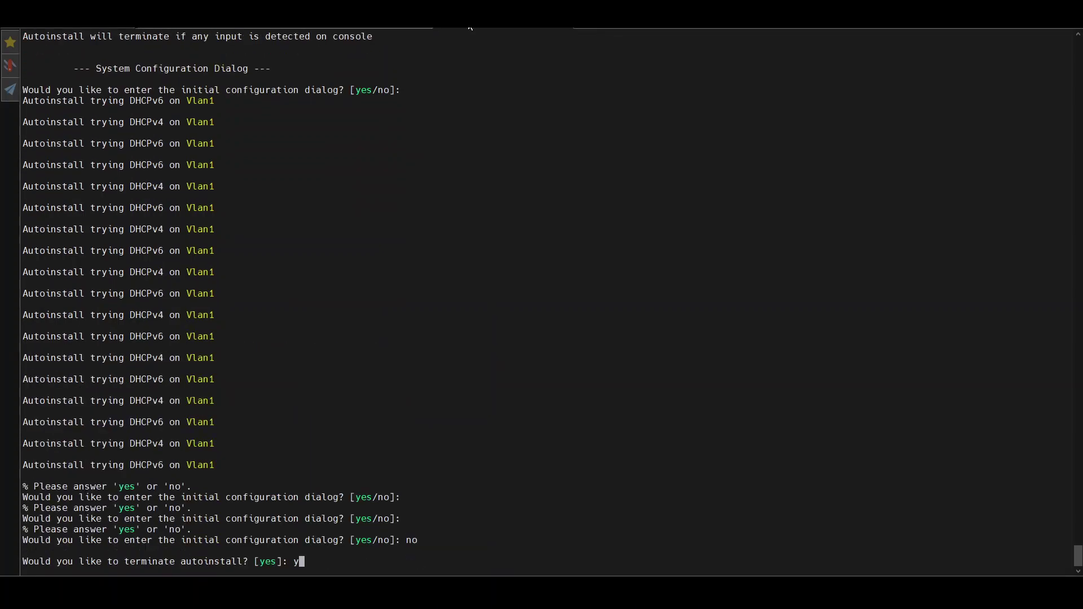
key(Return)
key(Return)
key(Return)
key(Return)
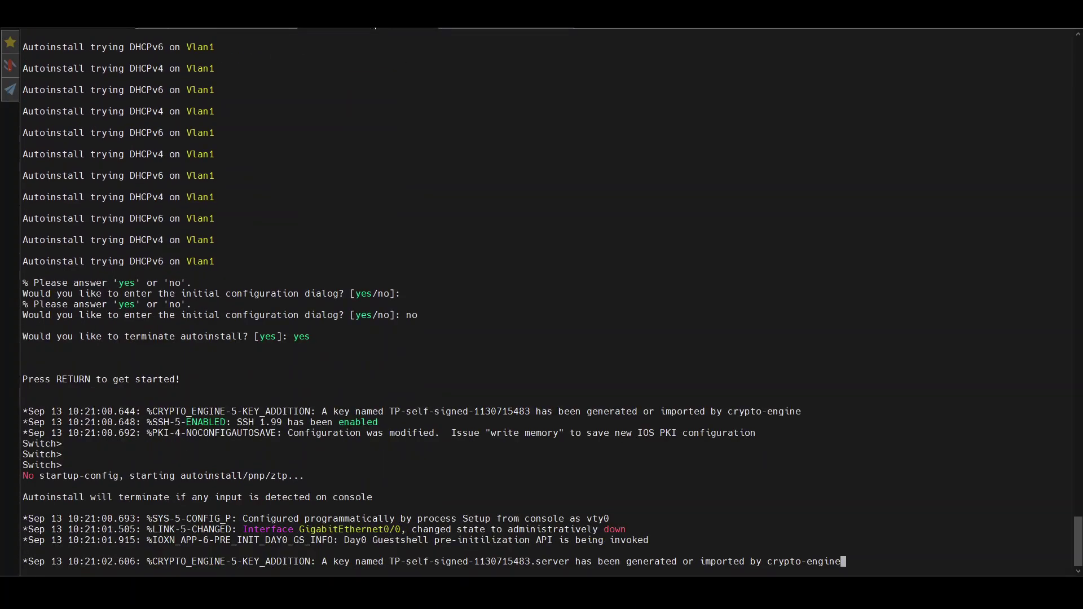
key(Return)
key(Return)
key(Return)
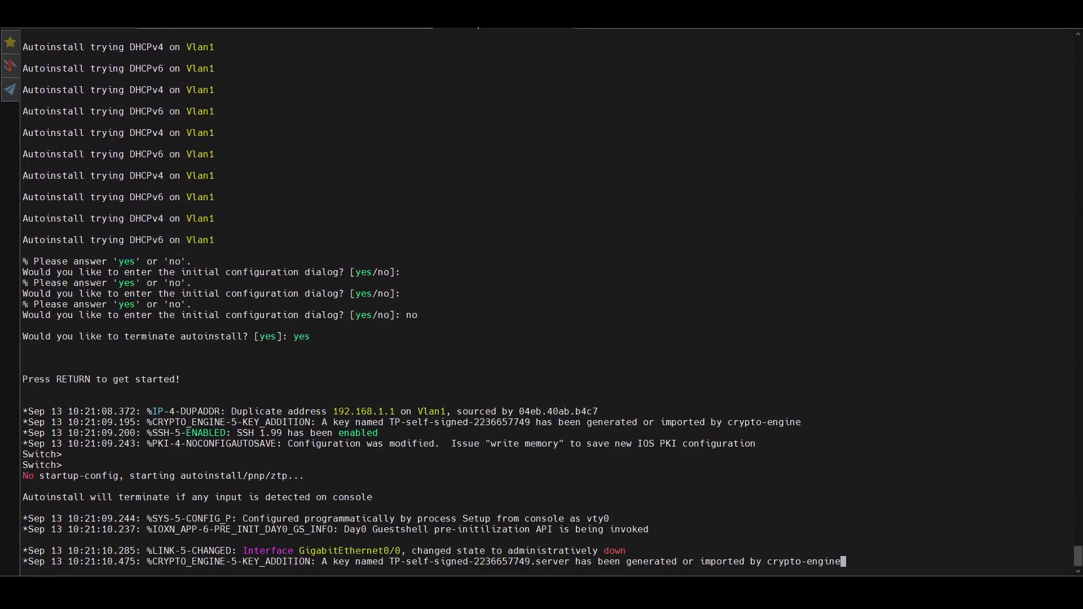
- Enter privileged mode with 'en' to reach the Switch# prompt
key(Return)
key(Return)
text(en)
key(Return)
key(Return)
key(Return)
key(Return)
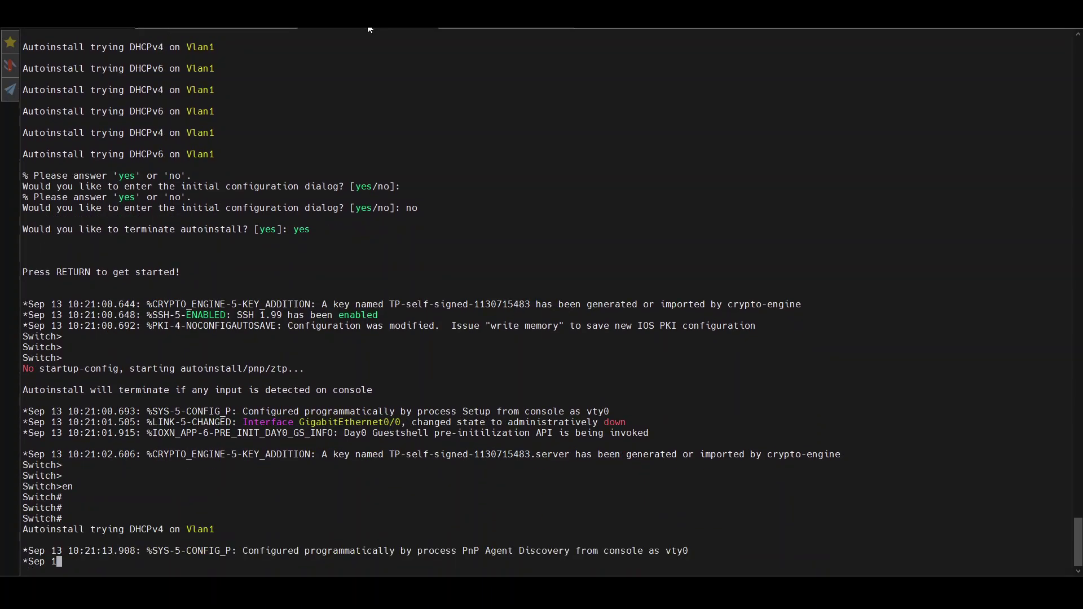
key(Return)
key(Return)
key(Return)
key(Return)
key(Return)
key(Return)
key(Return)
key(Return)
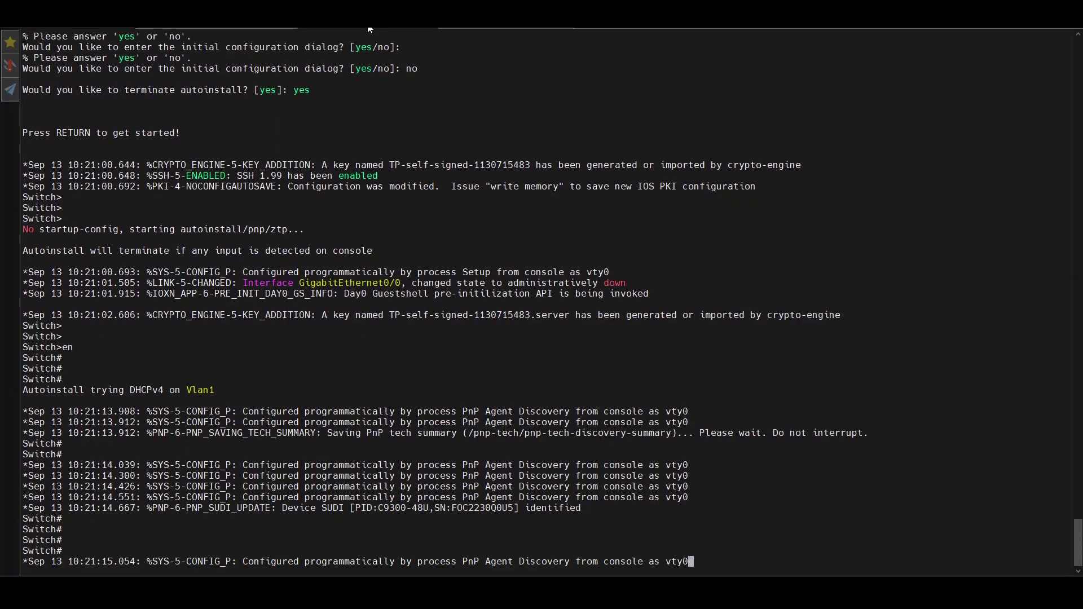
- Run 'pnp service reset' on the first switch and confirm the erase and reload
text(pnp)
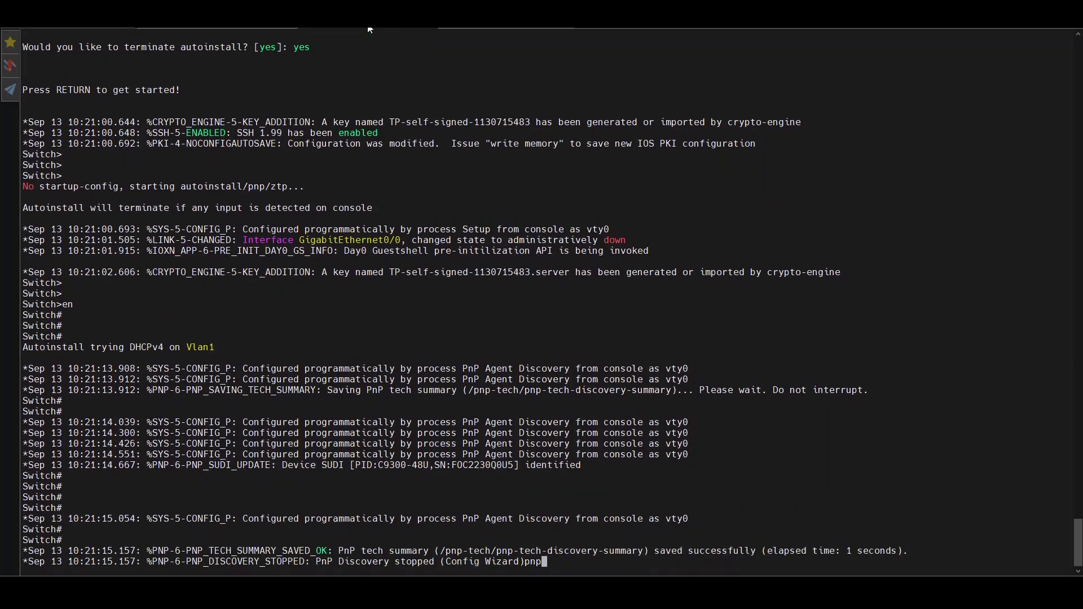
text( serv)
key(Tab)
key(Tab)
key(Tab)
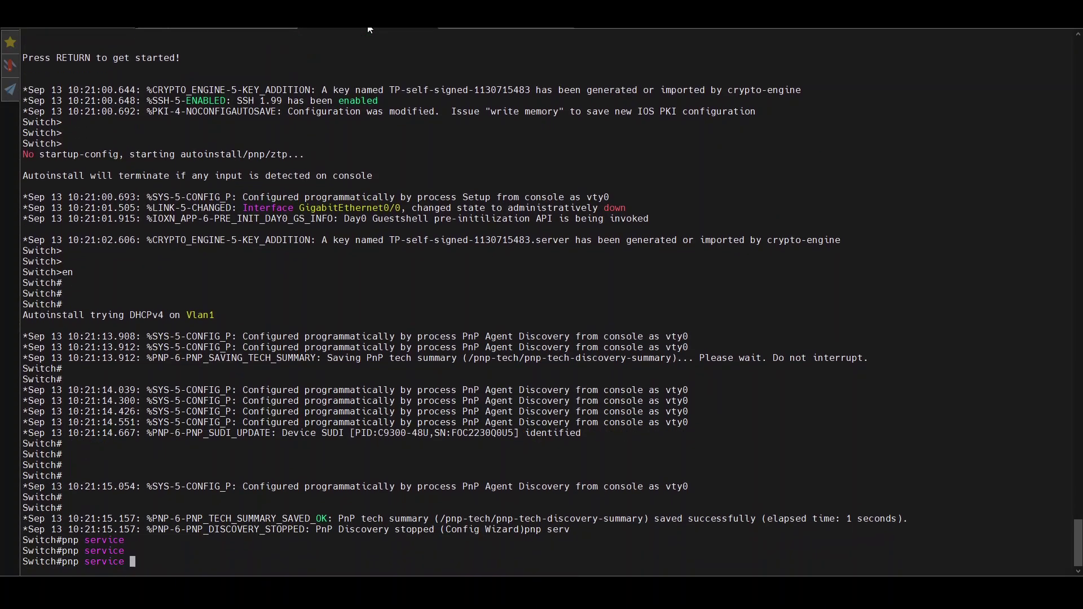
text(reset)
key(Tab)
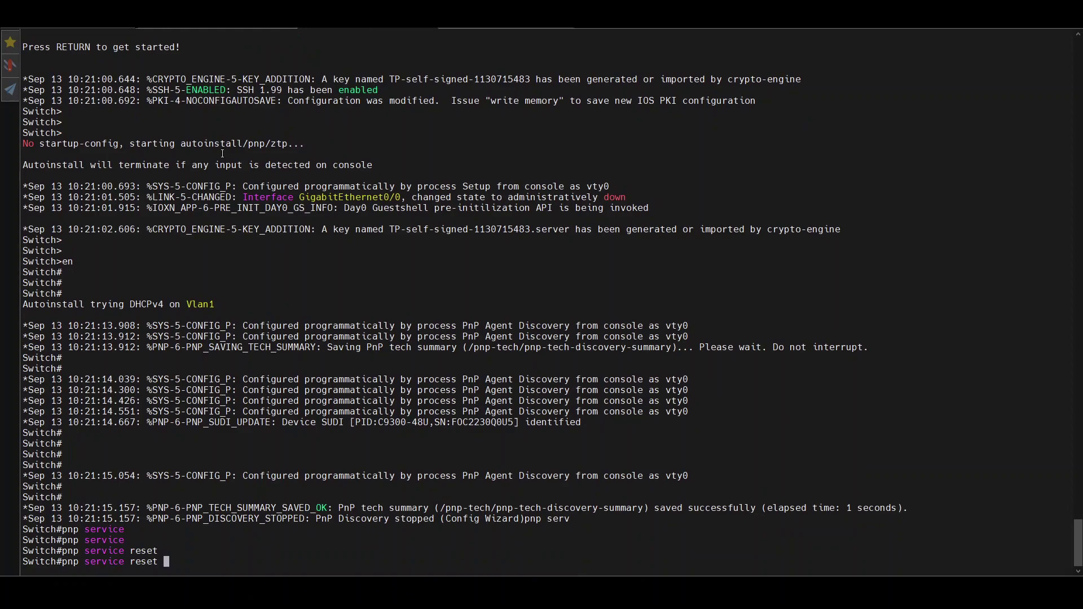
key(Return)
text(yes)
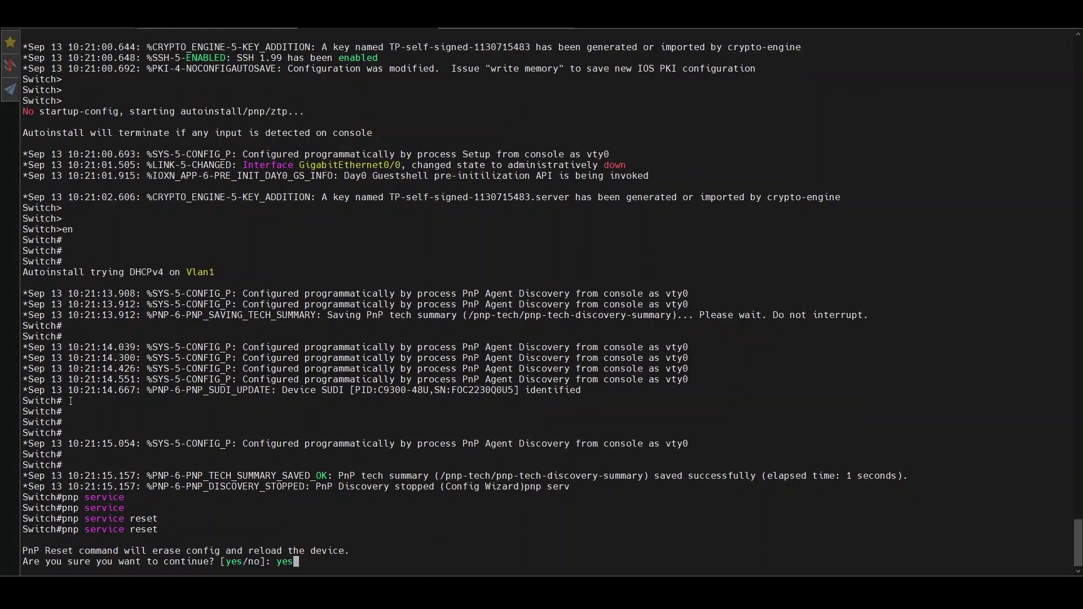
key(Return)
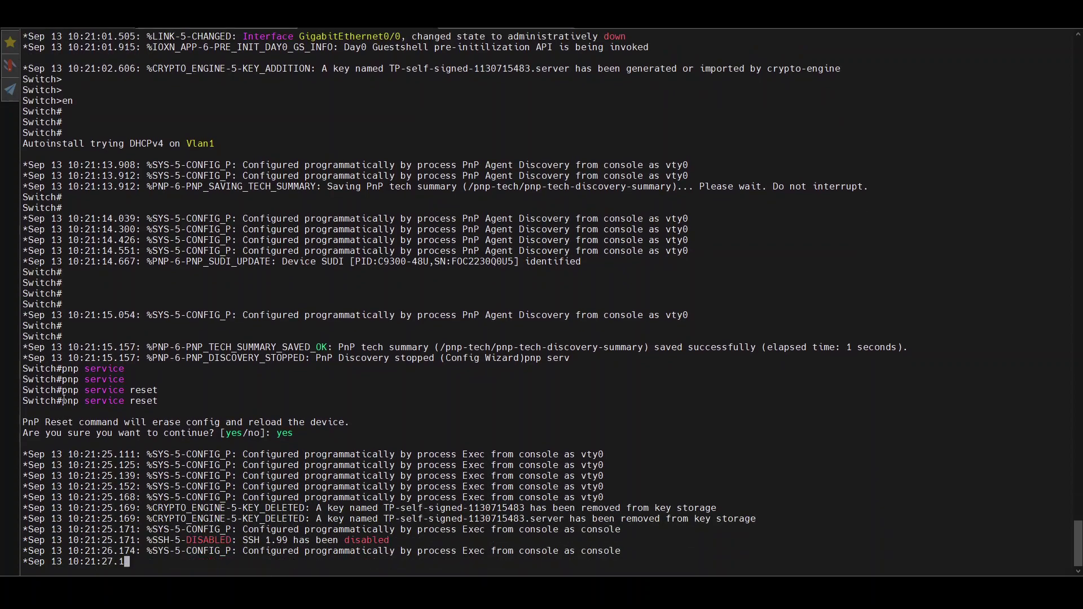
- Paste 'pnp service reset' on the second switch and confirm with yes
drag(63, 390, 155, 391)
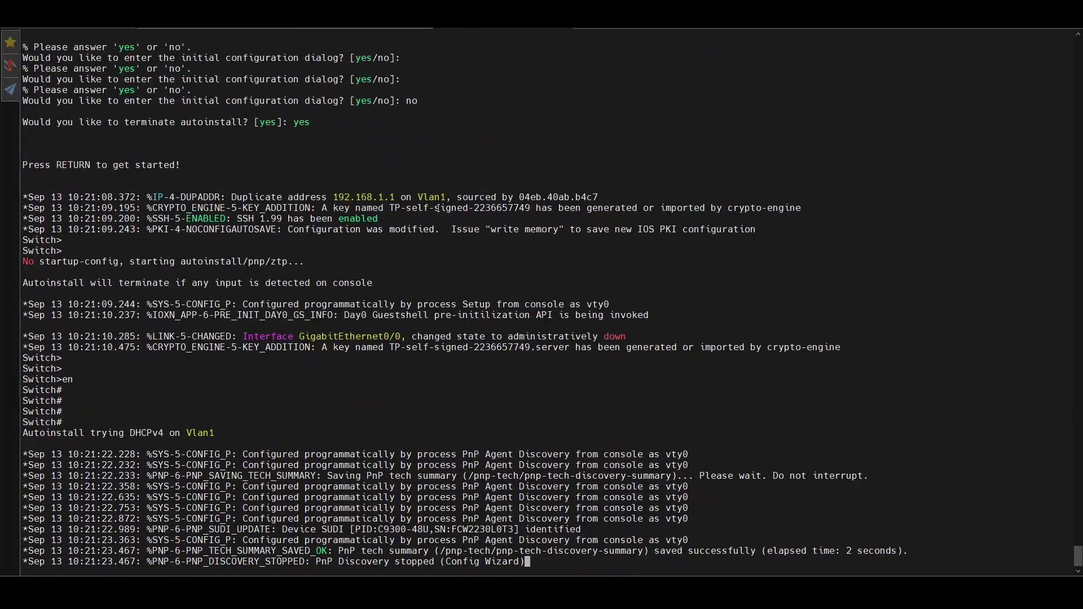
key(Return)
key(Return)
key(Return)
right_click(438, 208)
key(Return)
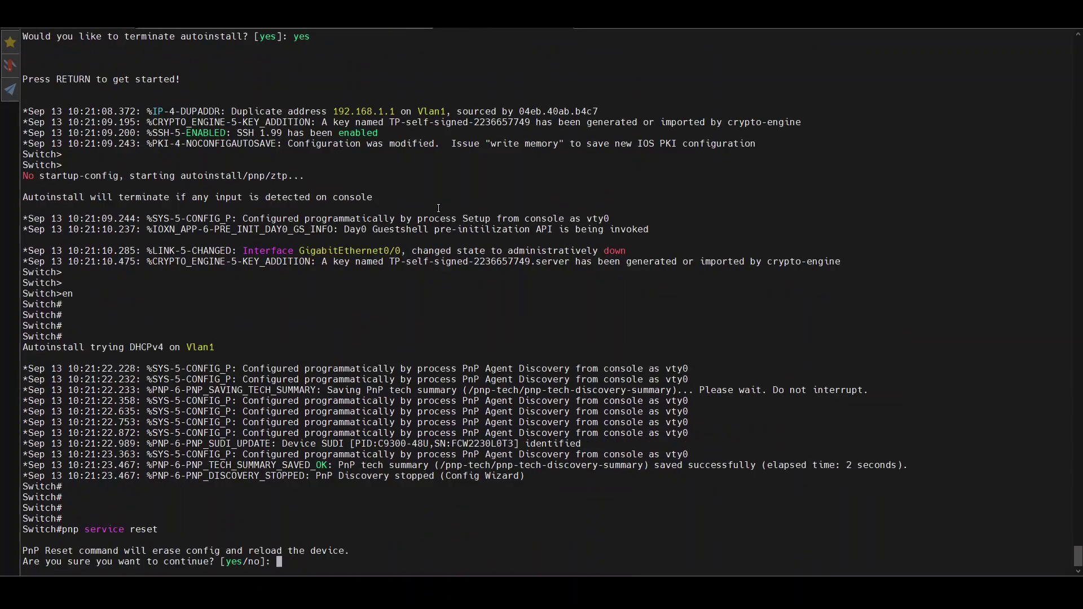
text(yes)
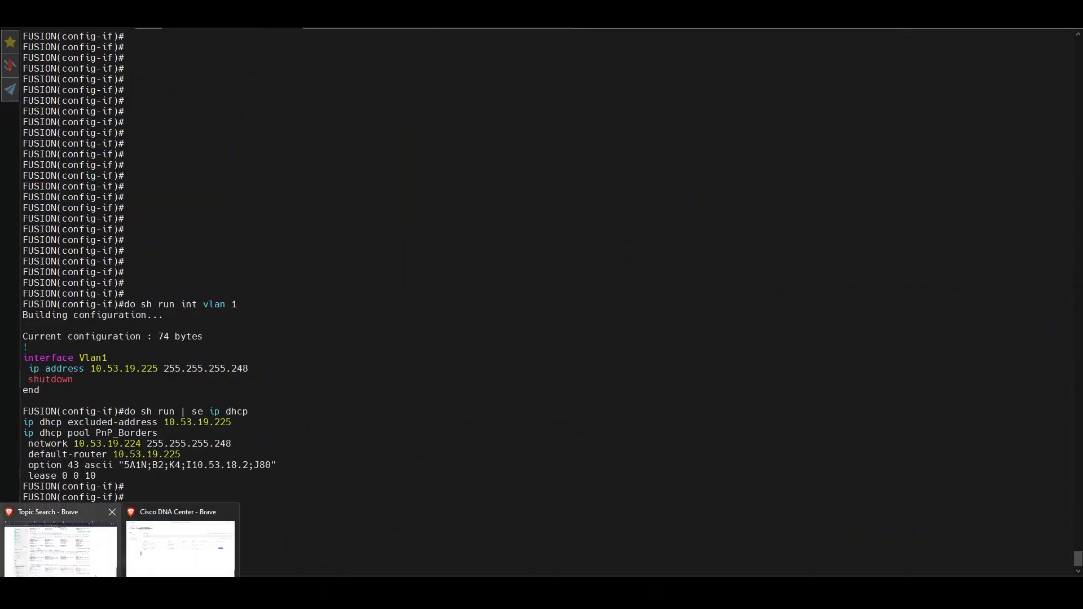
- Open Provision > Plug and Play in Cisco DNA Center, showing 0 unclaimed devices and the Add Devices panel
click(166, 556)
click(20, 17)
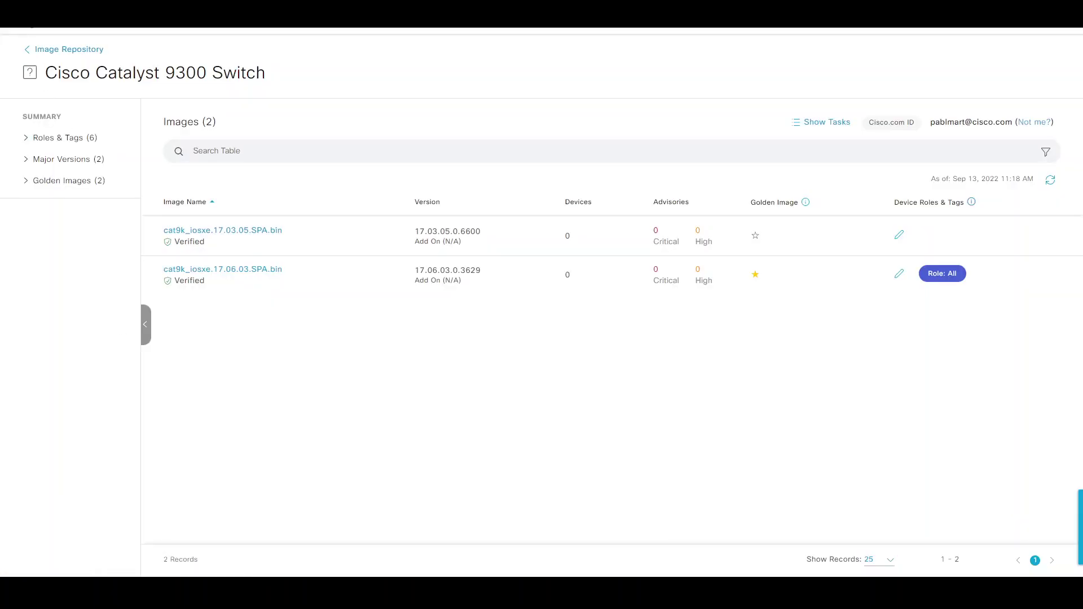
mouse_move(177, 113)
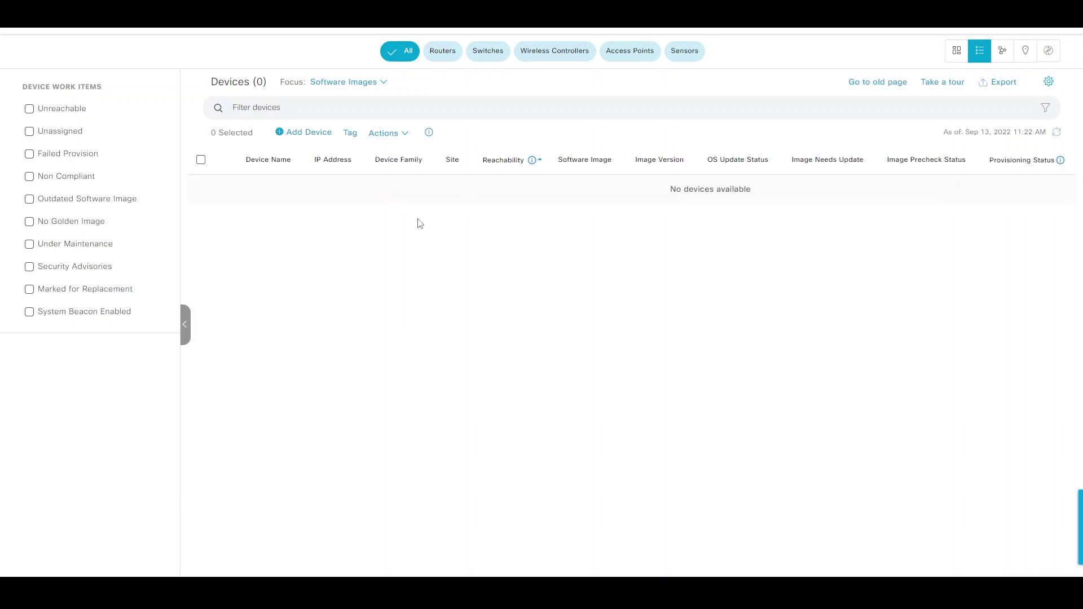
click(48, 33)
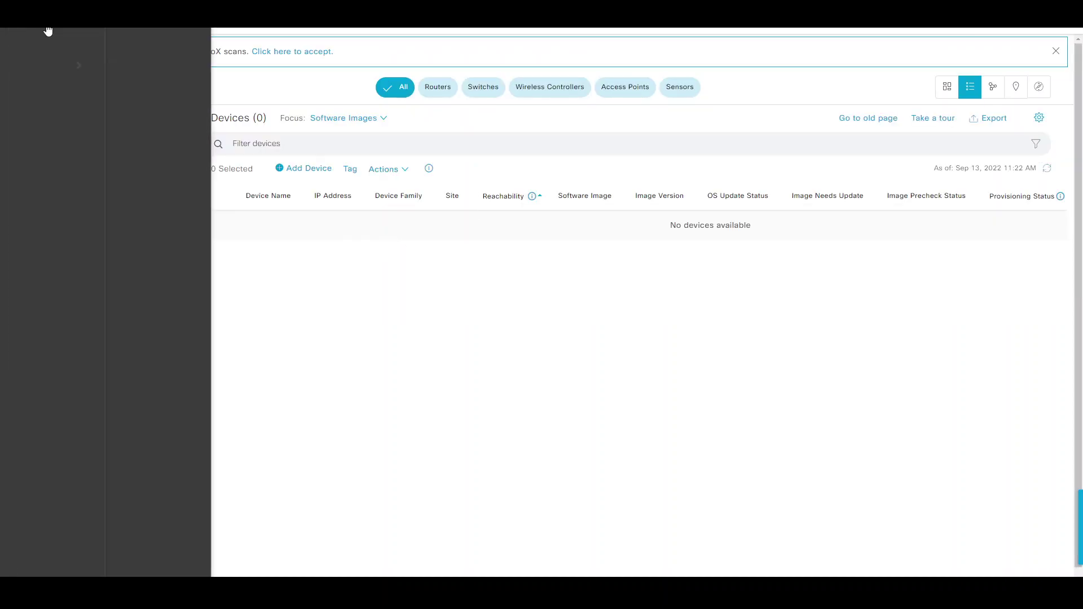
click(231, 97)
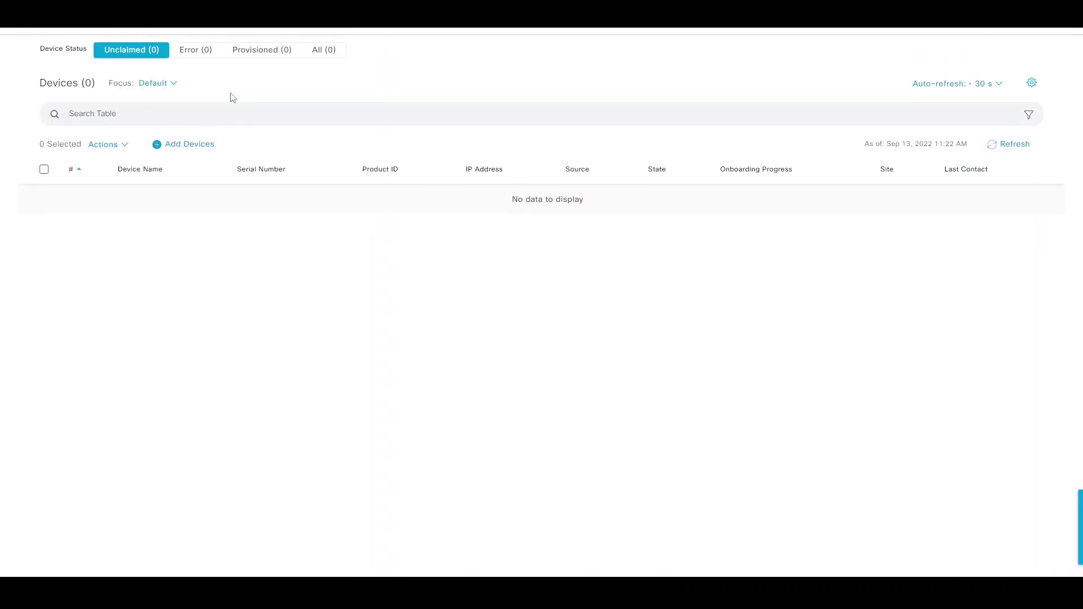
click(329, 174)
- From Add Devices, back out of Single Device and pick the Bulk Devices import option
click(177, 145)
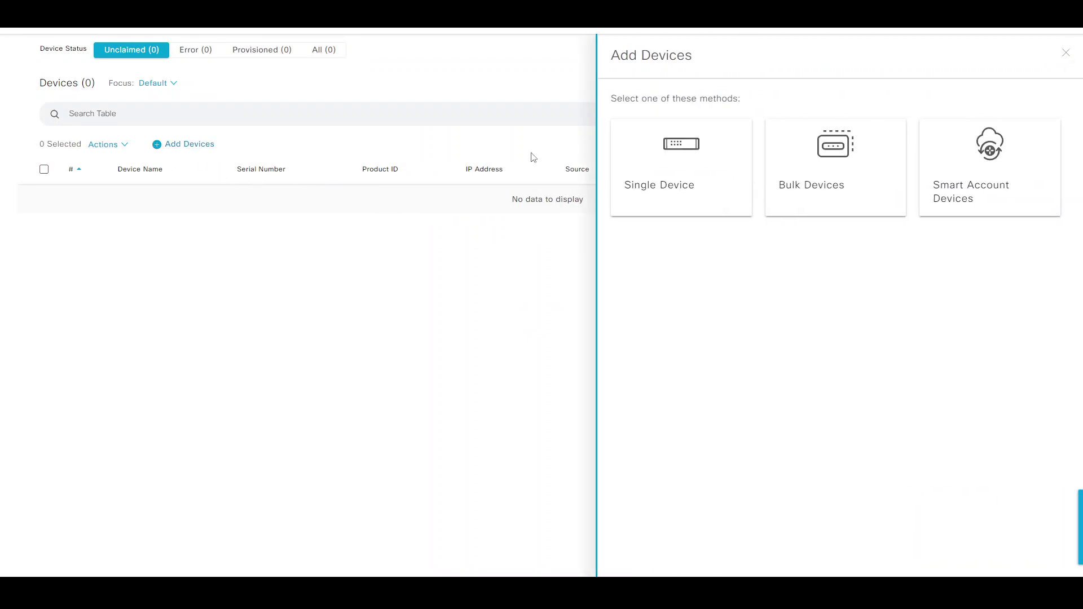
click(681, 172)
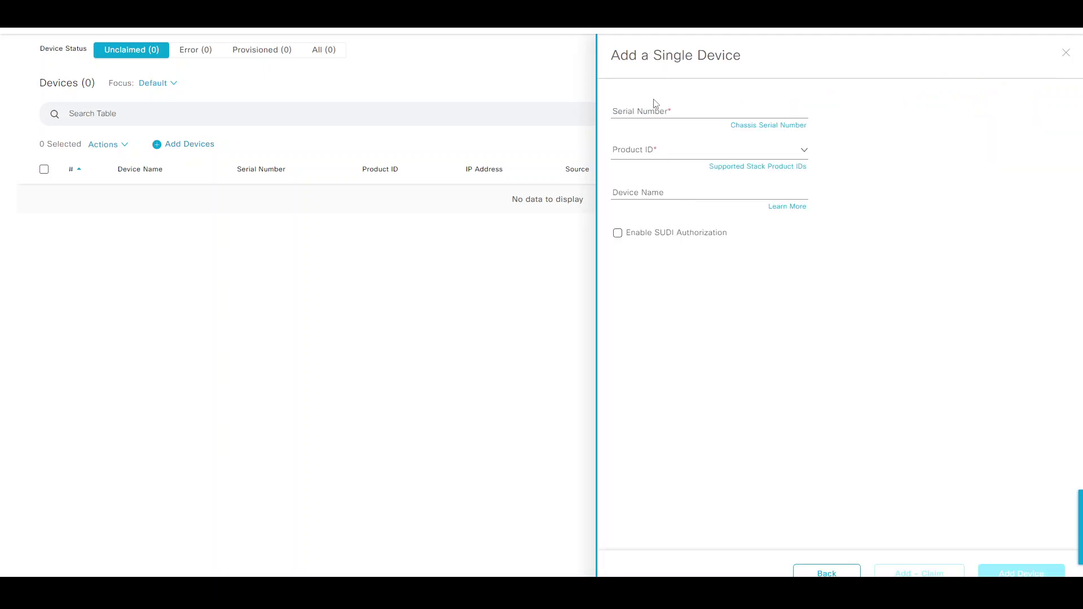
click(827, 573)
click(823, 189)
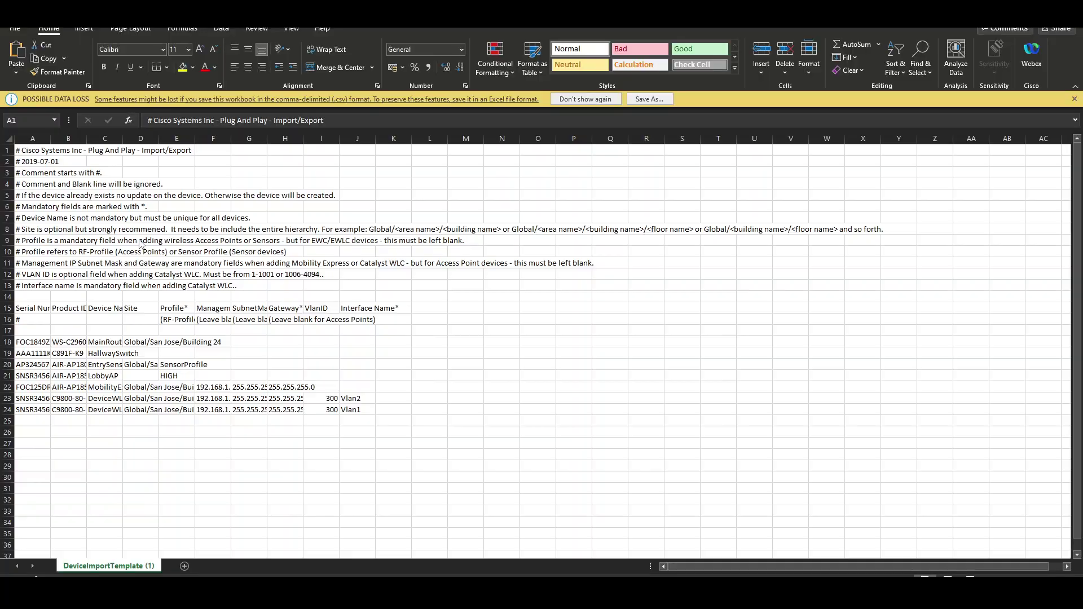
- Widen column A, AutoFit columns B–G, and inspect the sample entries in row 18
drag(49, 141, 299, 138)
click(121, 138)
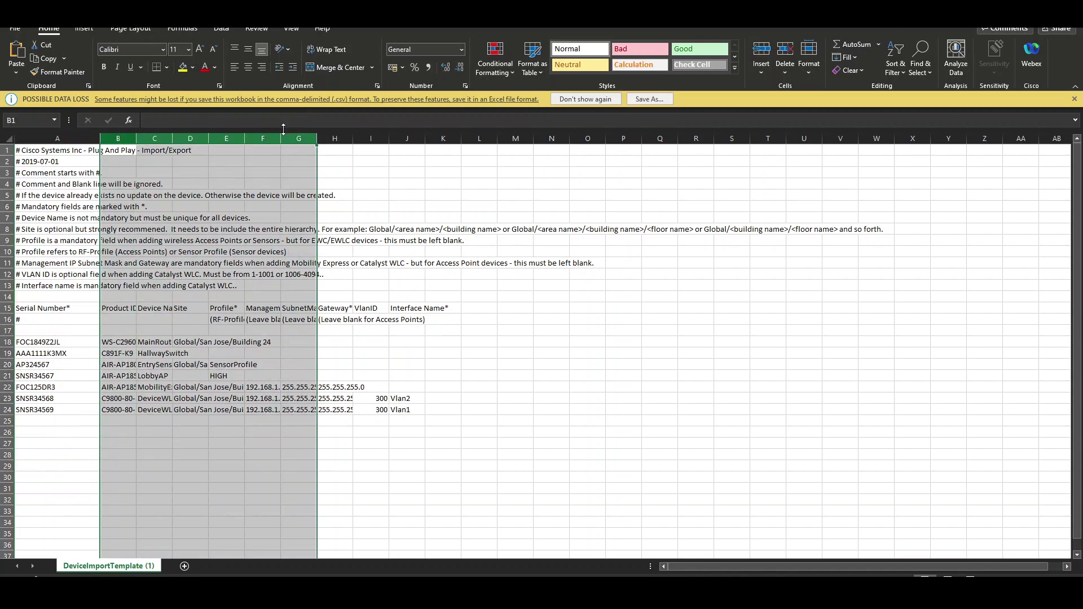
double_click(172, 139)
click(185, 331)
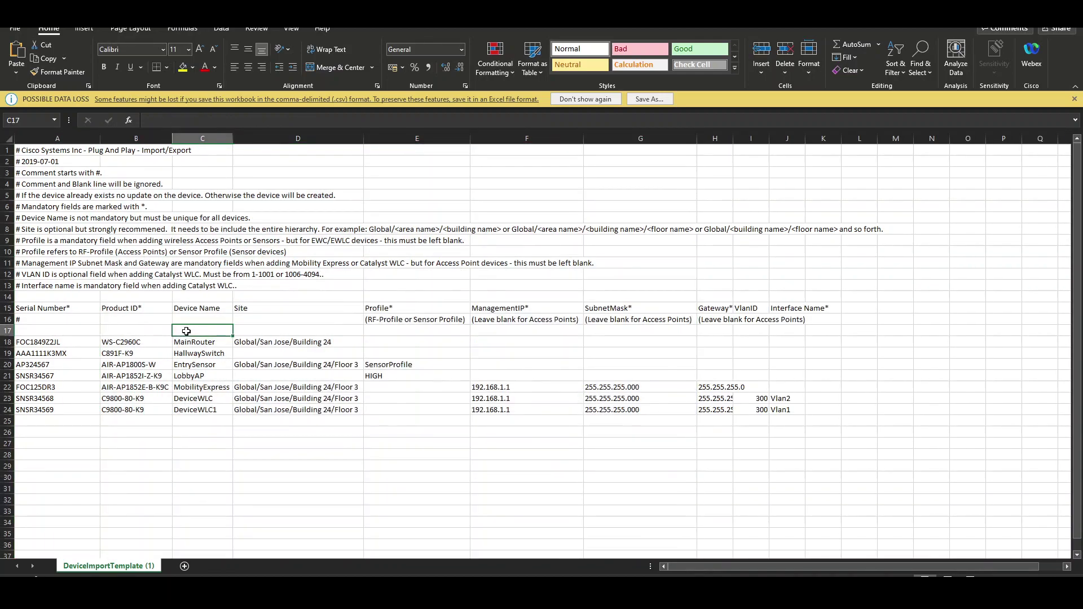
click(28, 345)
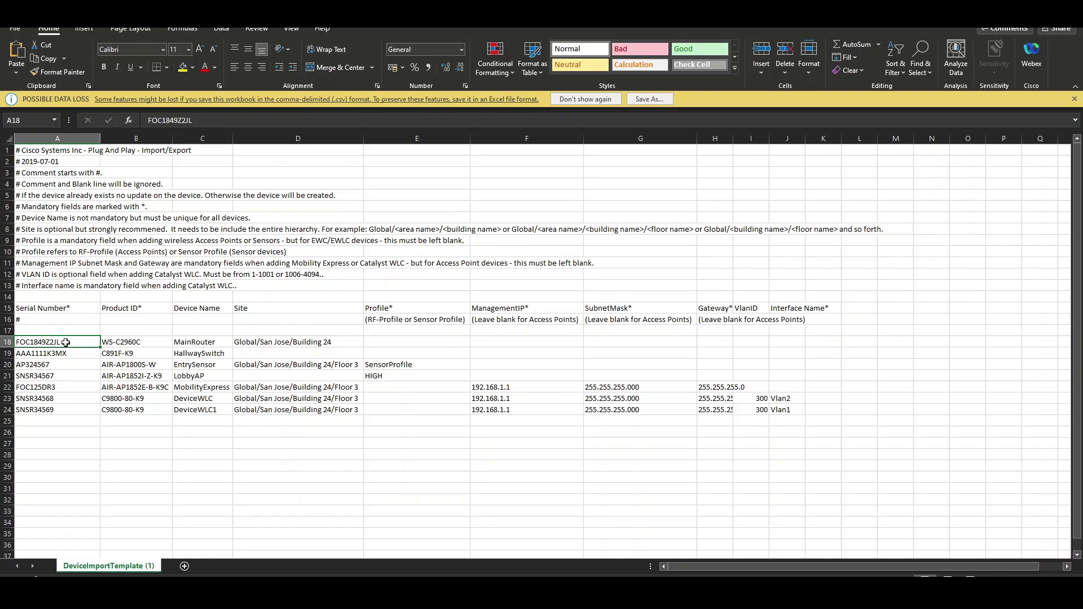
click(121, 344)
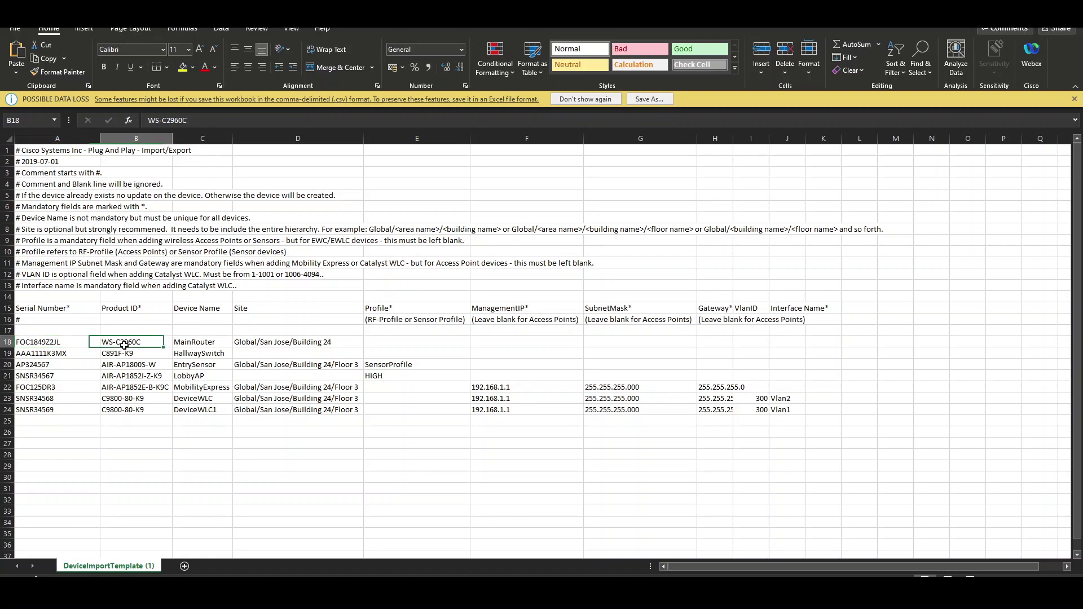
click(202, 344)
click(268, 344)
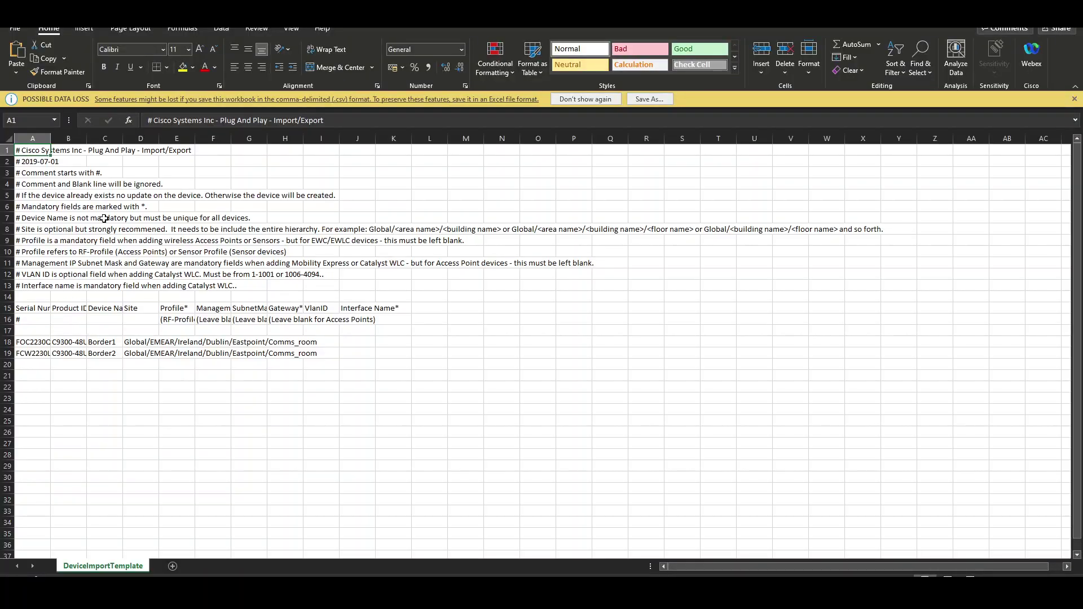
- AutoFit columns B–F and review Border1's C9300-48U product ID and both Comms_room site paths
click(84, 139)
drag(96, 139, 213, 139)
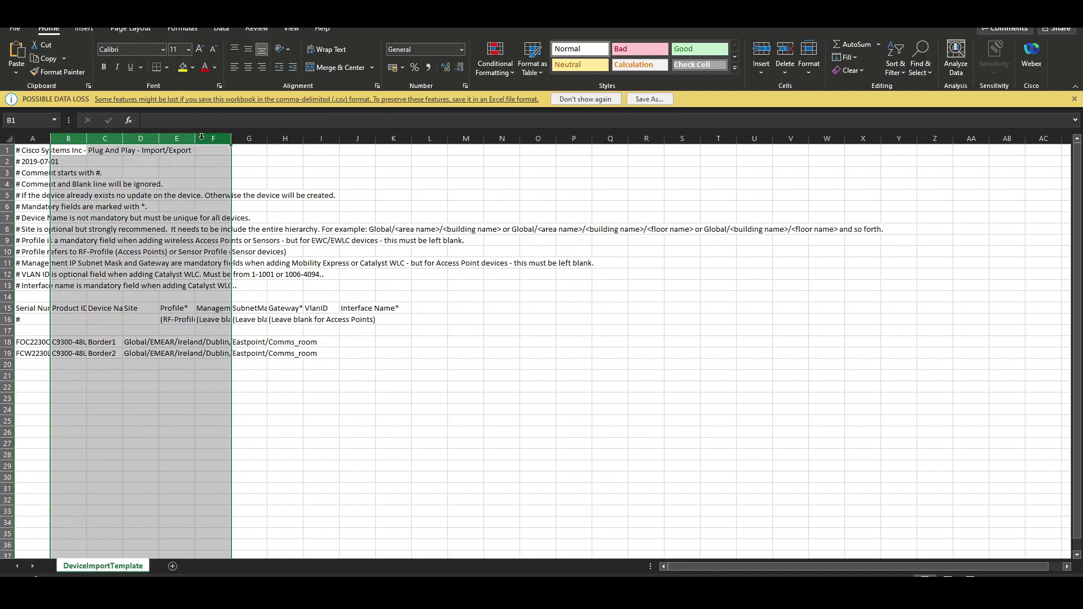
double_click(88, 139)
click(72, 343)
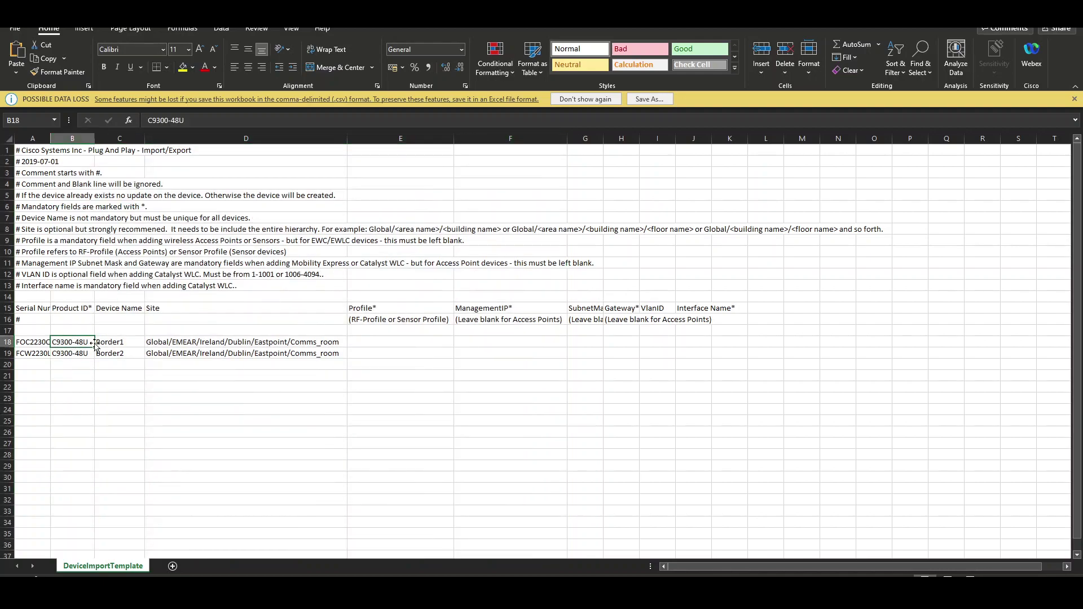
drag(122, 345, 185, 355)
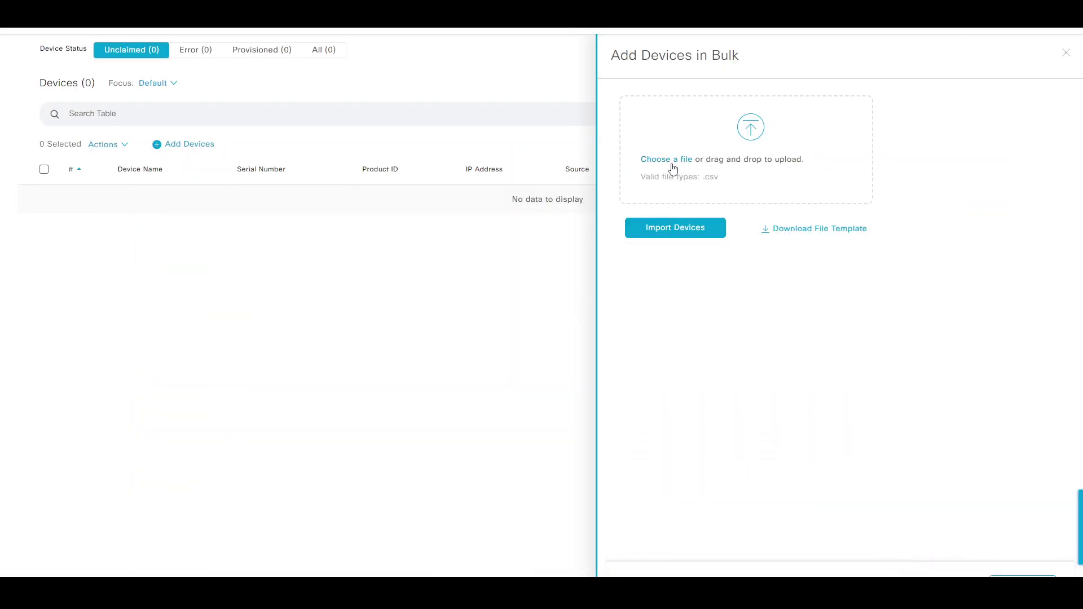
- Upload DeviceImportTemplate.csv, import its devices, select both rows and Add + Claim Border1 and Border2
click(672, 162)
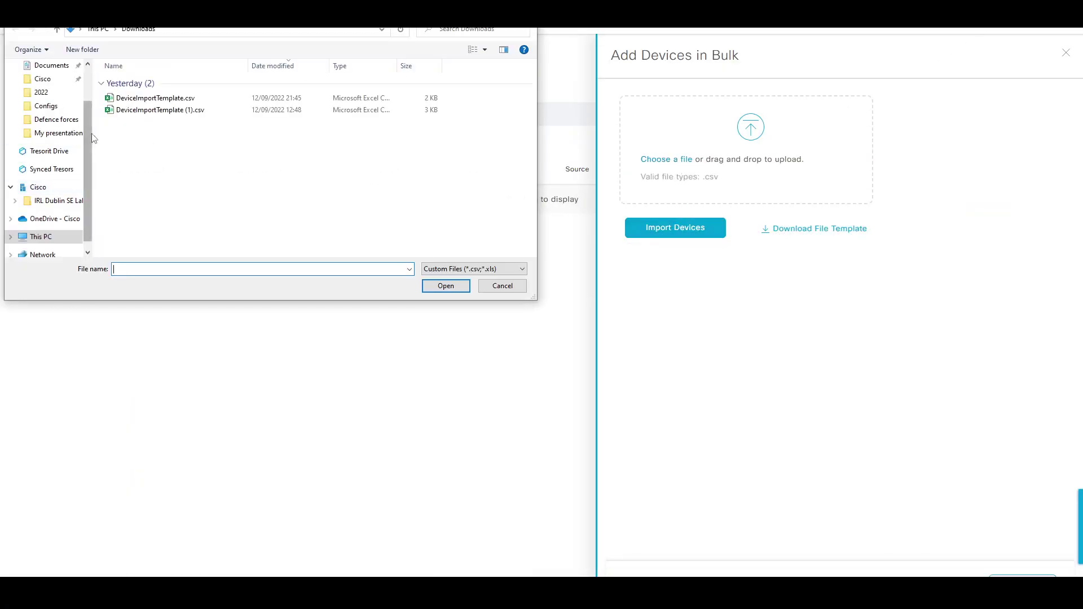
double_click(139, 100)
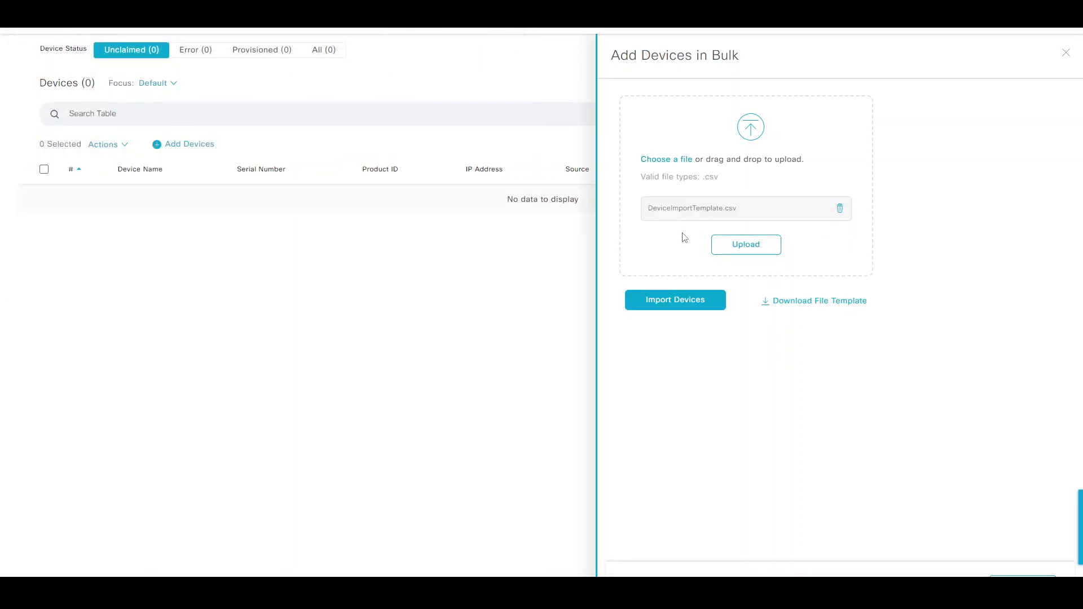
click(734, 240)
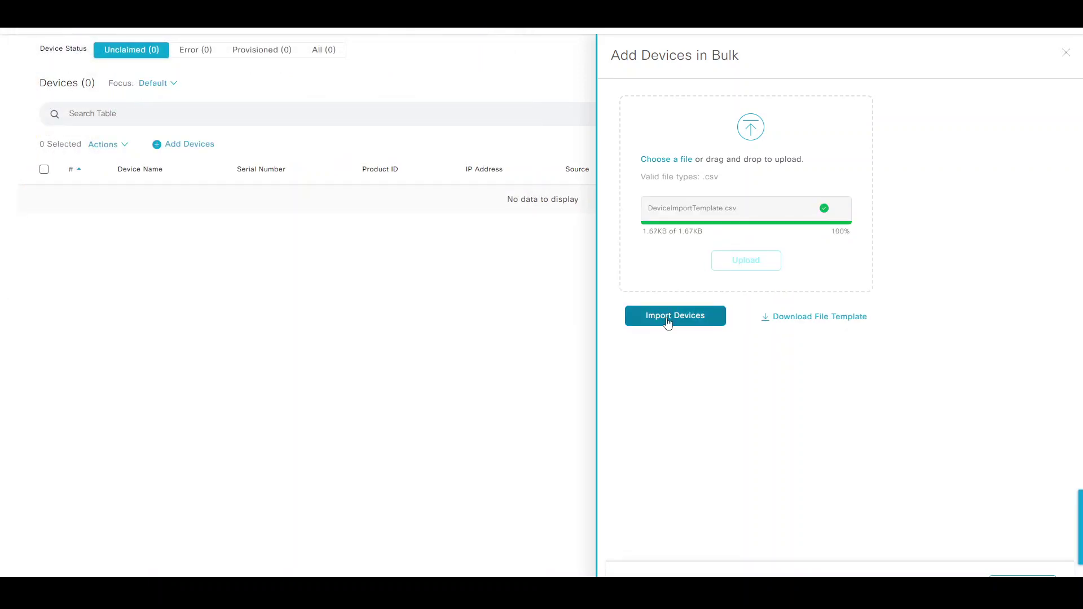
click(668, 322)
scroll(667, 321, down, 3)
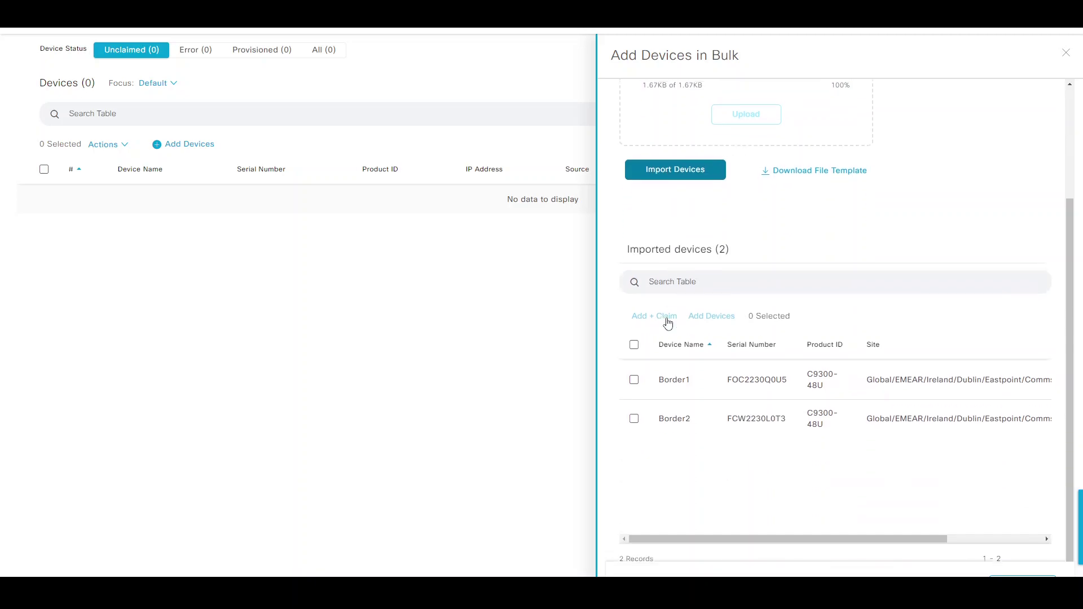
click(634, 347)
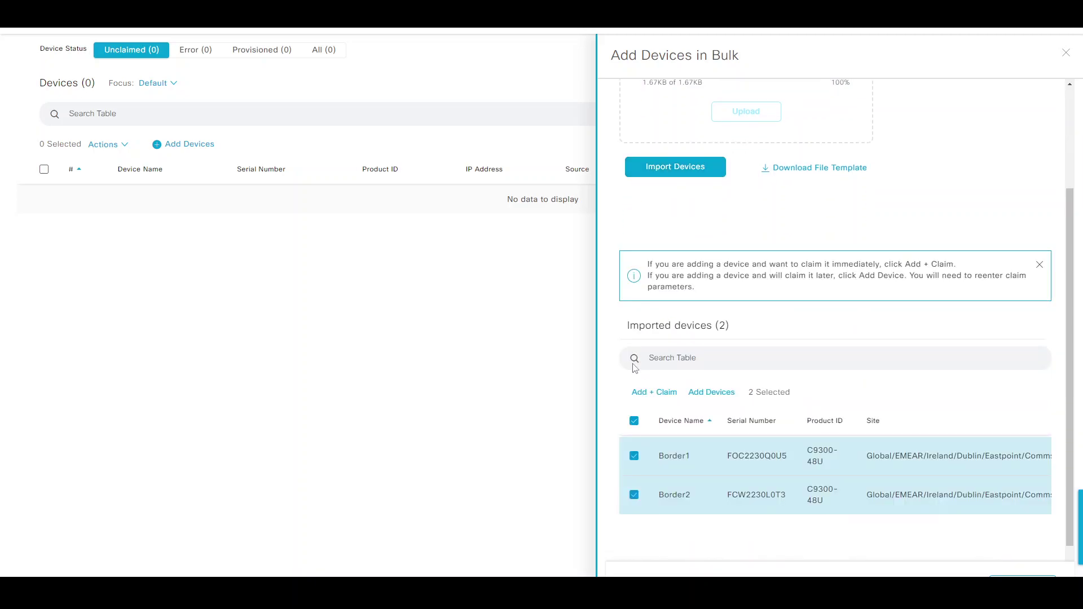
click(654, 394)
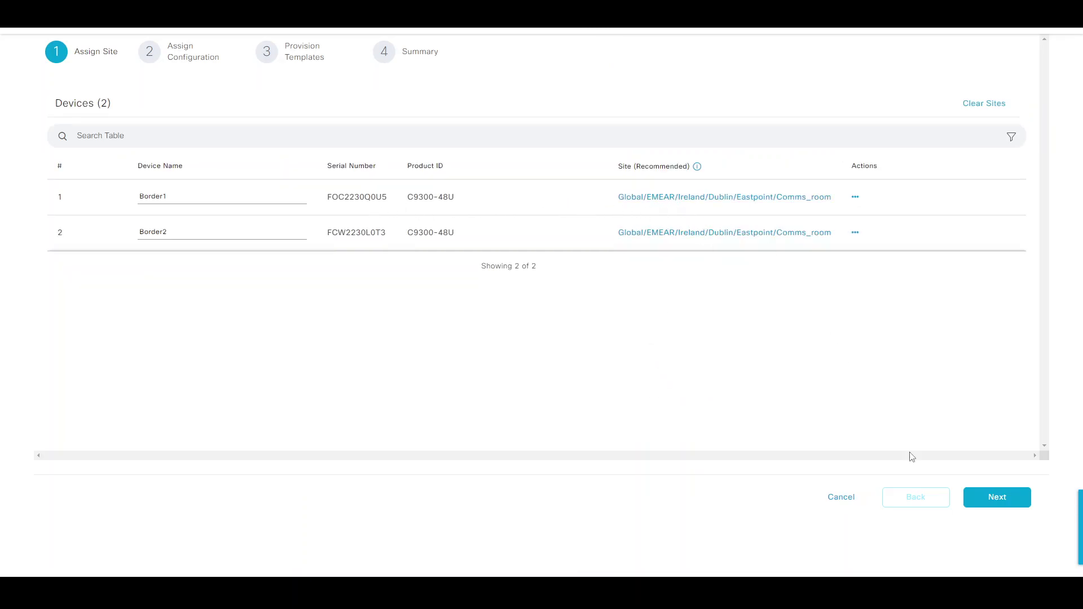
- Accept the recommended Comms_room site and assign B1-Onboard (Switching) to Border1
click(998, 498)
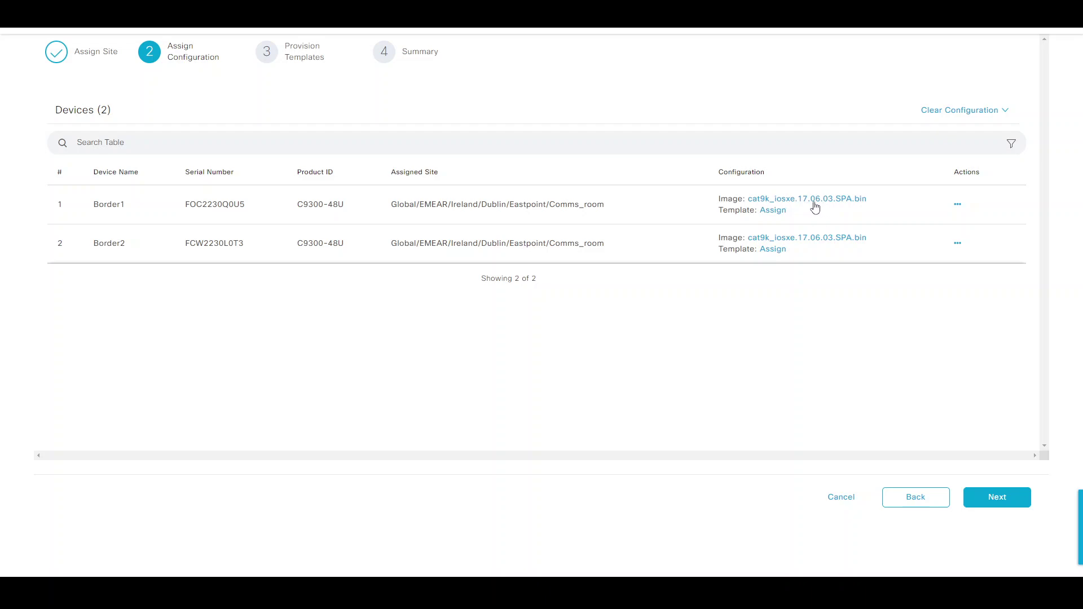
click(781, 211)
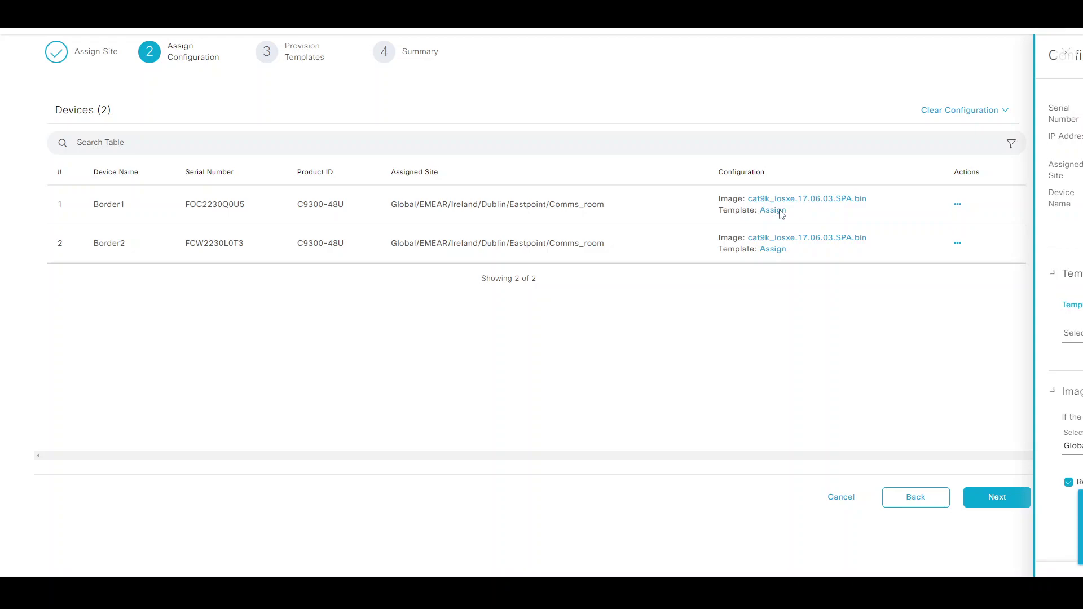
click(712, 339)
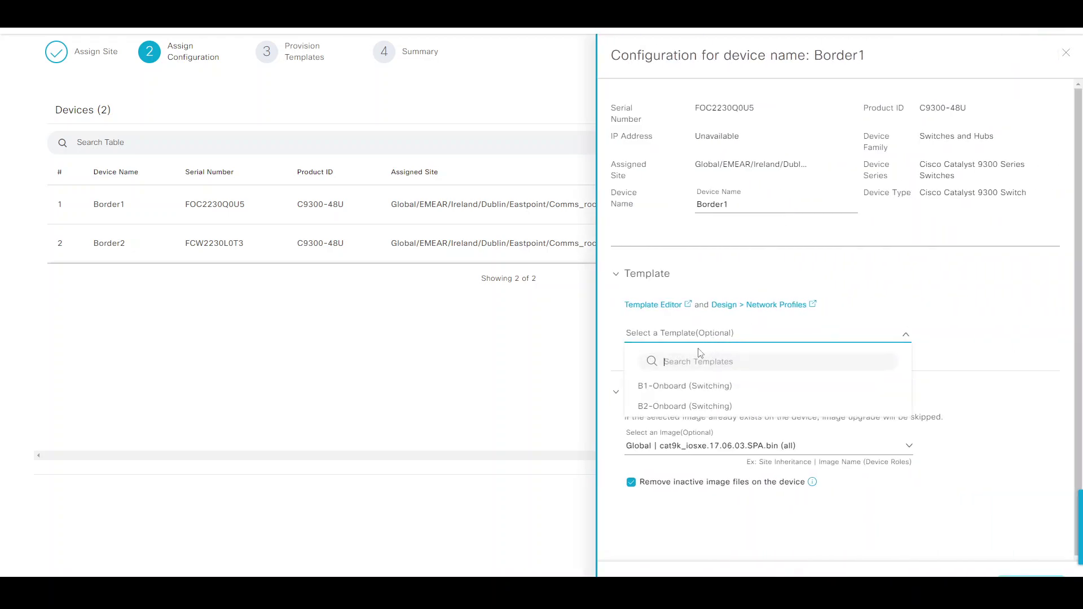
click(695, 386)
click(1031, 576)
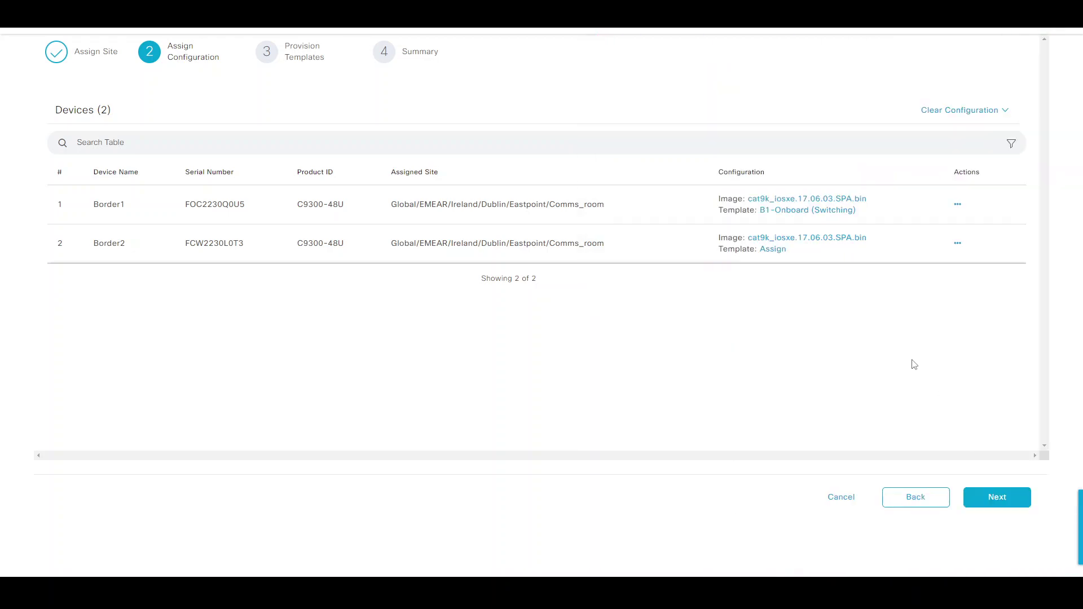
- Assign B2-Onboard (Switching) to Border2 and continue to Provision Templates
click(776, 253)
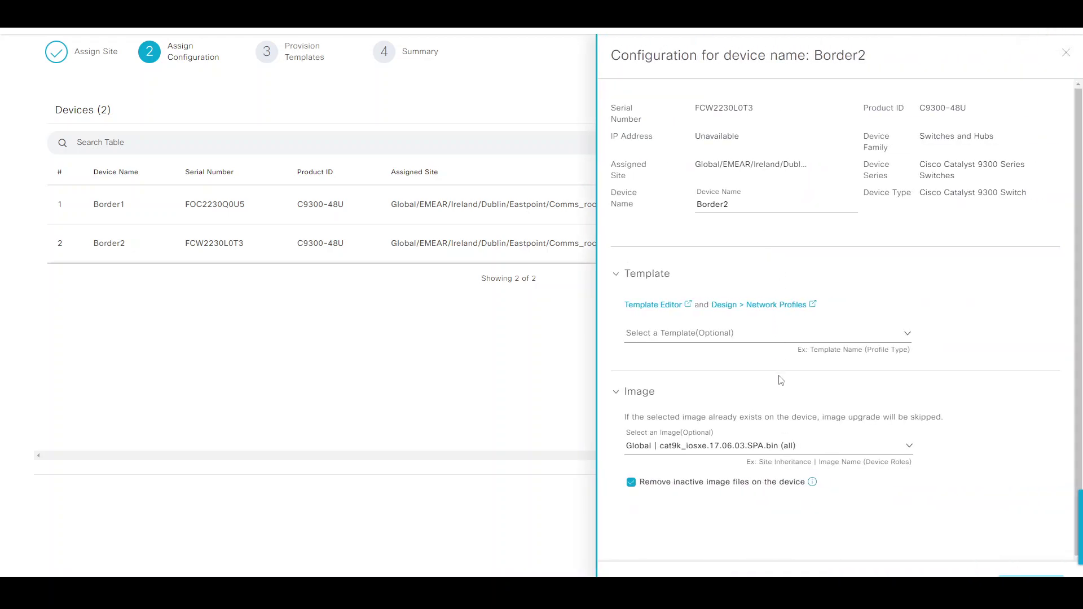
click(715, 330)
click(700, 408)
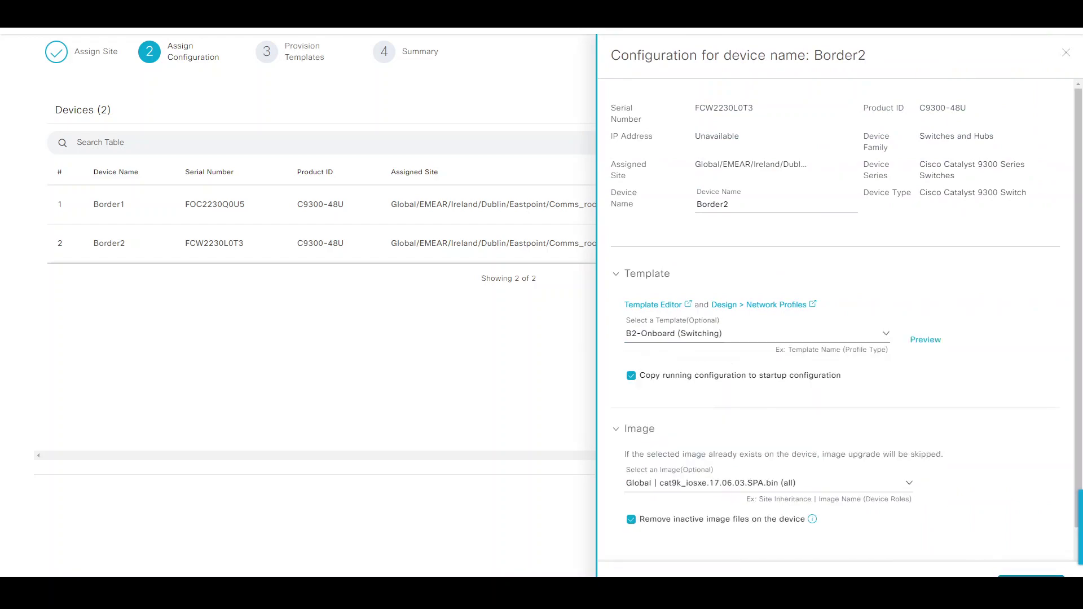
click(1031, 576)
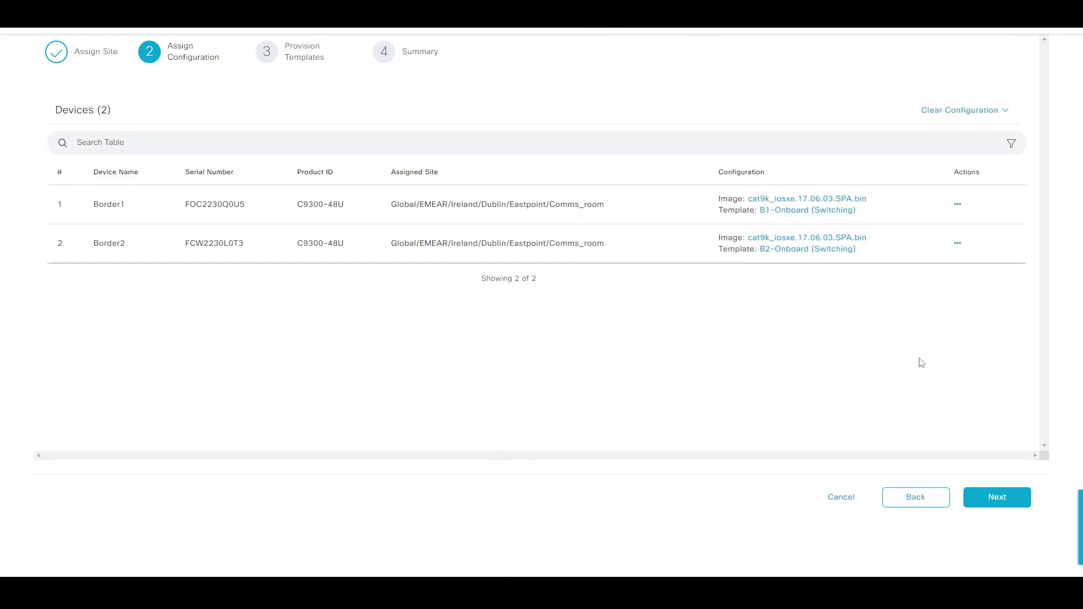
click(988, 497)
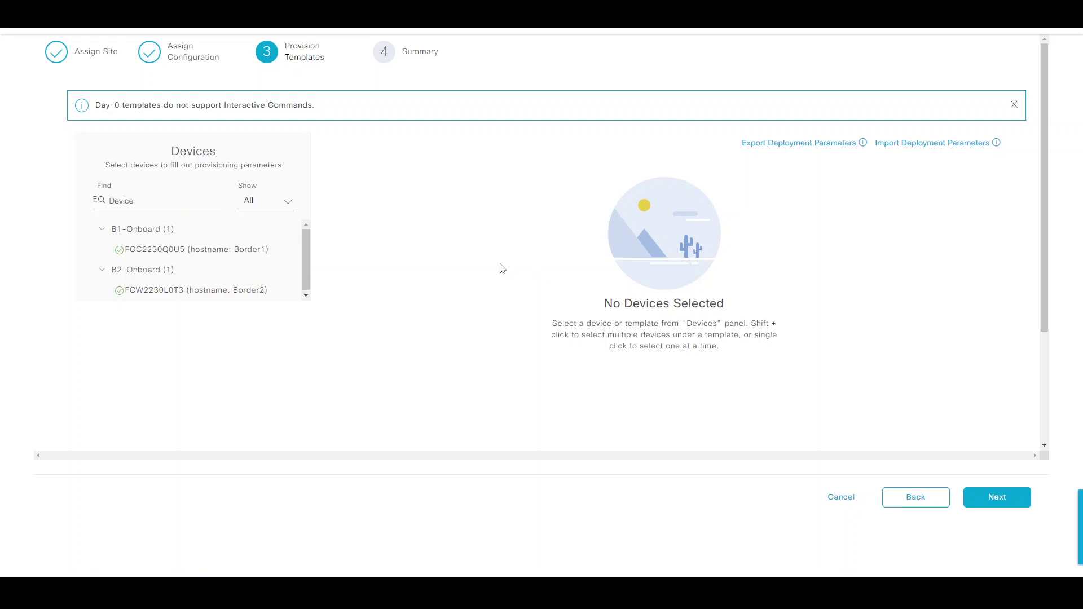
- Review Border1's device, image and template CLI preview details, then submit the claim for both borders
click(1001, 503)
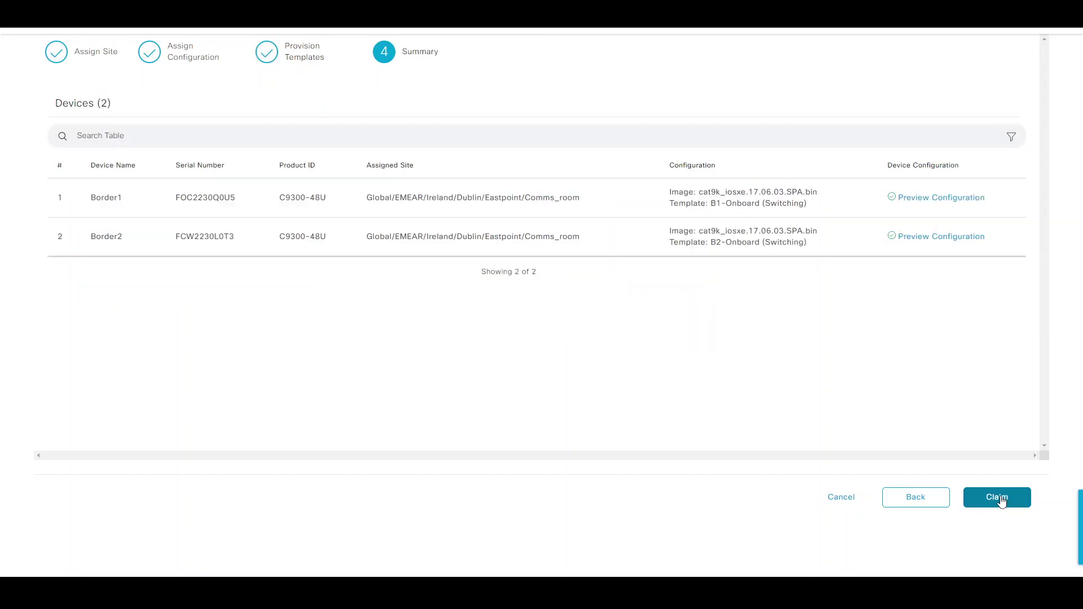
click(907, 199)
click(674, 286)
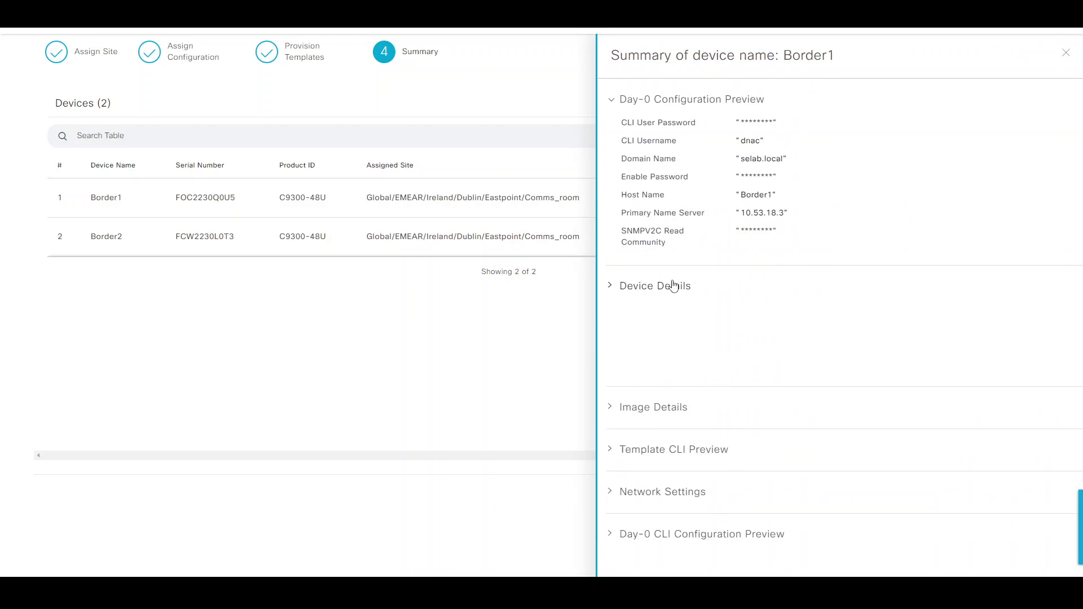
click(649, 407)
scroll(755, 366, down, 2)
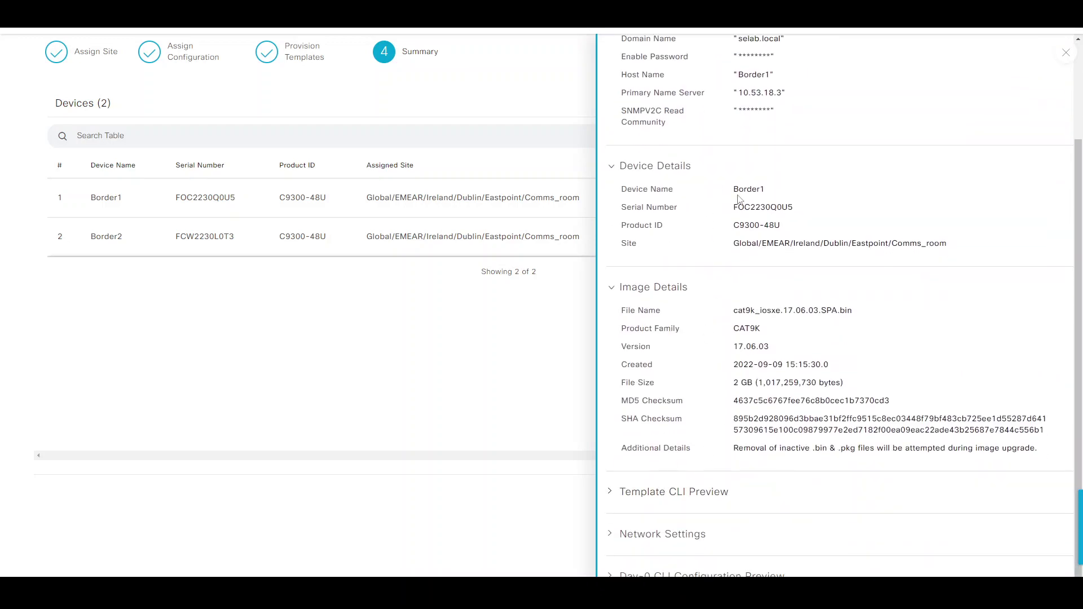
click(685, 491)
scroll(748, 316, down, 15)
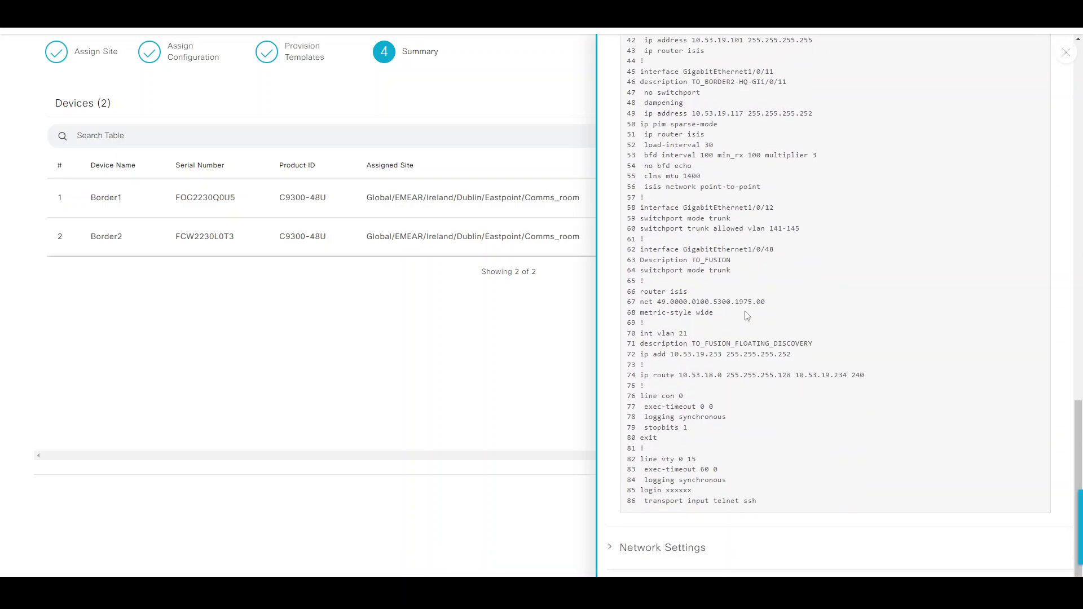
scroll(751, 310, up, 20)
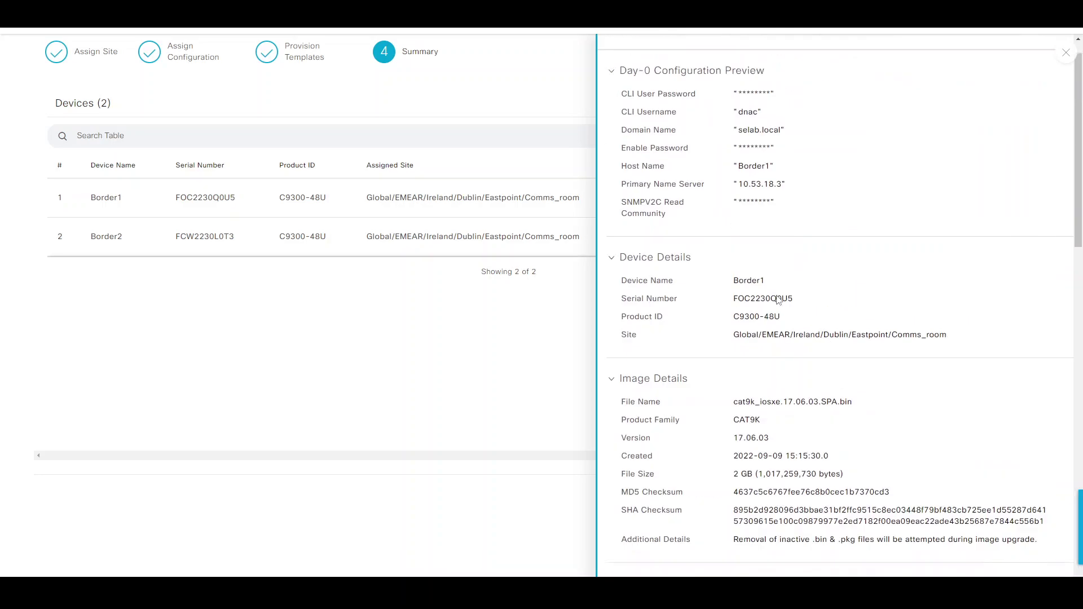
click(1065, 55)
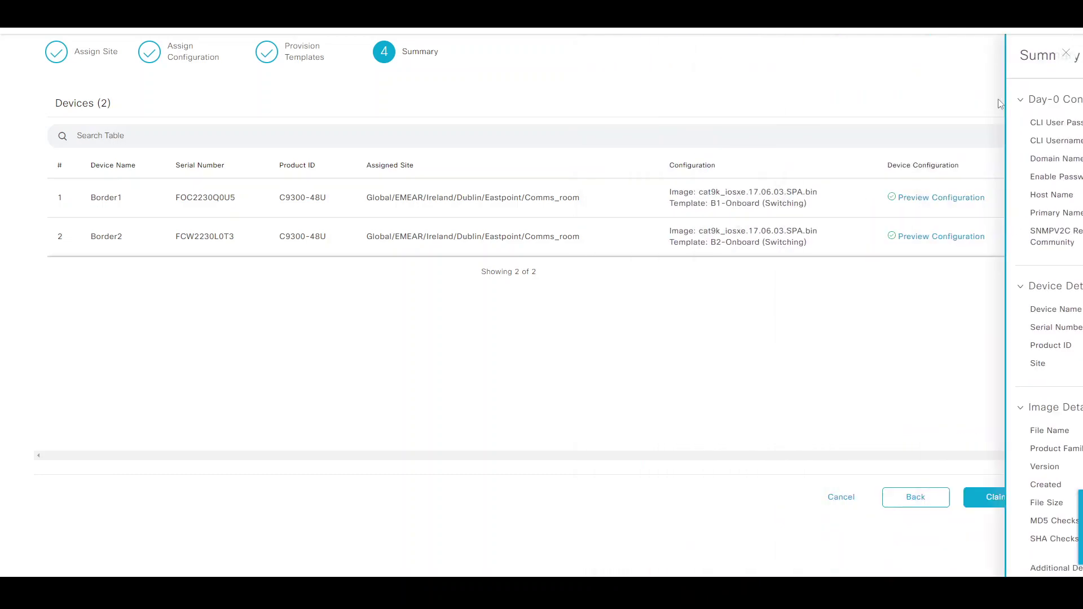
click(994, 505)
- Confirm the claim and refresh to see Border1 and Border2 change from Unclaimed to Planned
click(603, 351)
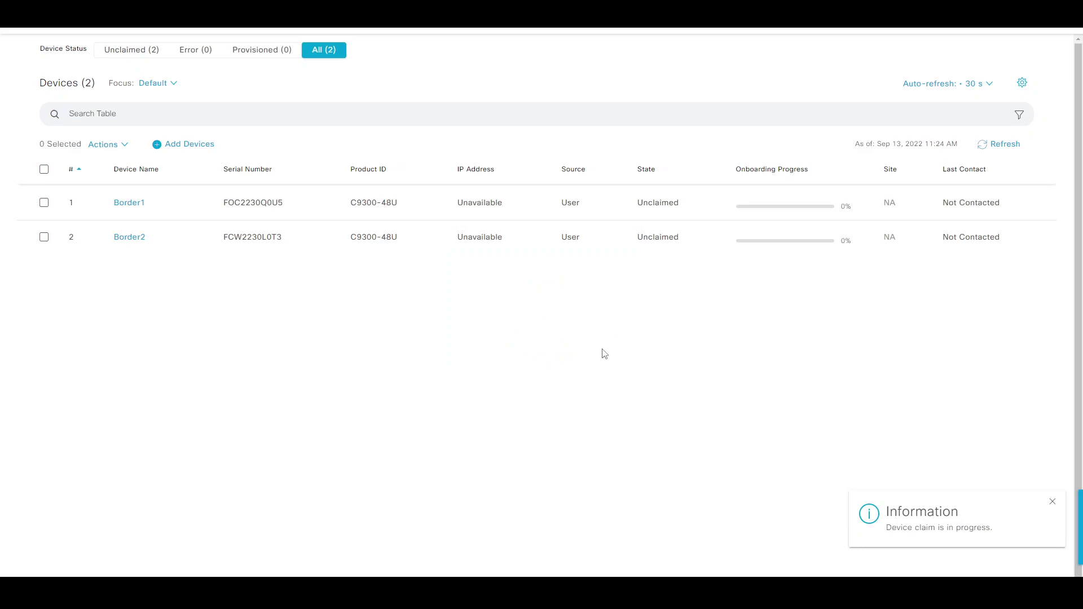
double_click(640, 204)
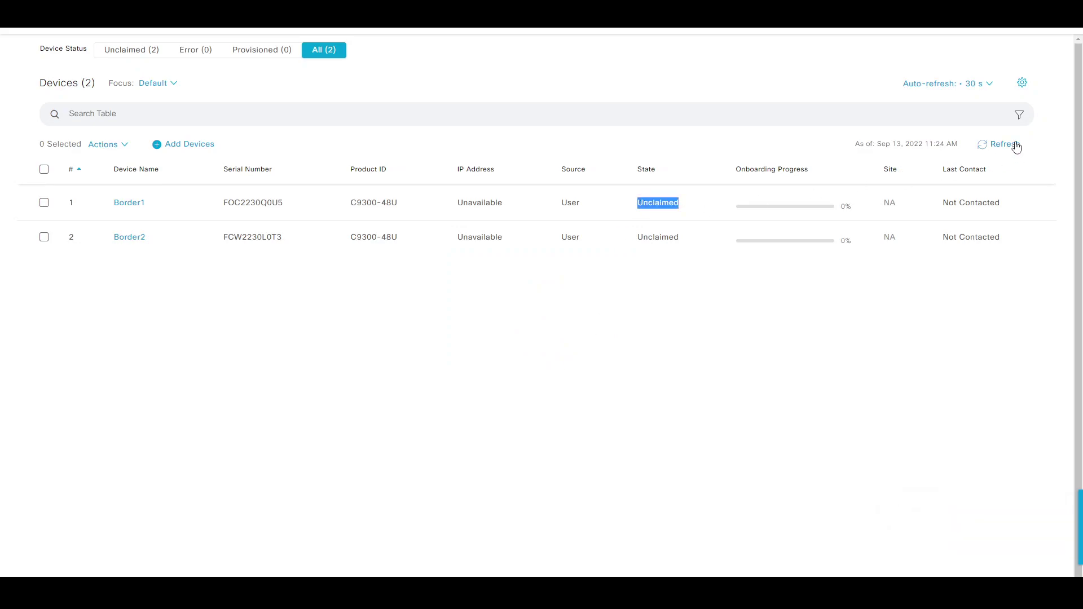
click(1015, 146)
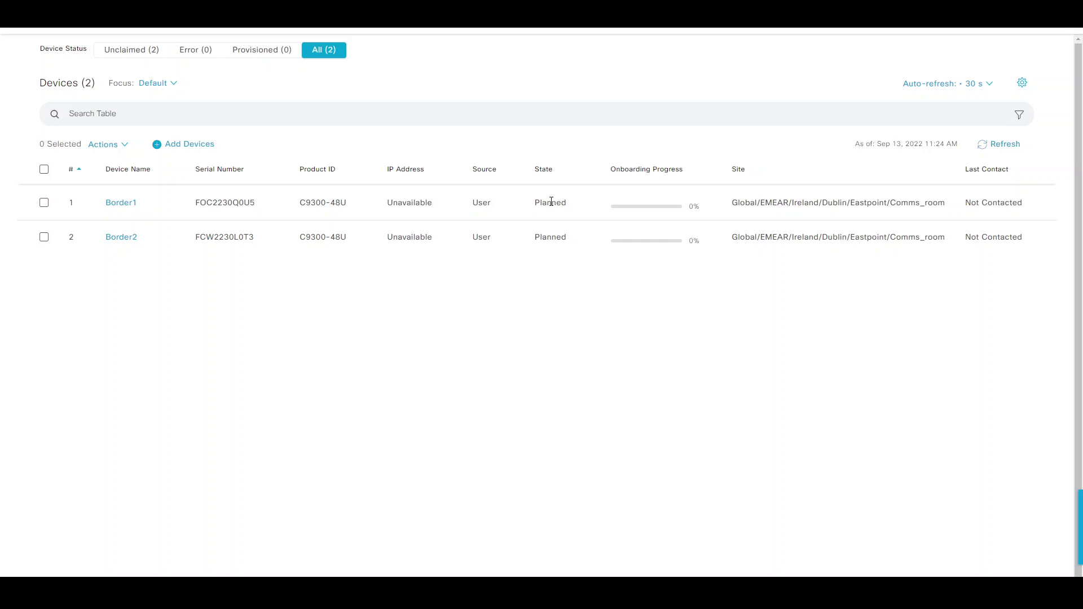
double_click(551, 202)
double_click(543, 238)
double_click(542, 202)
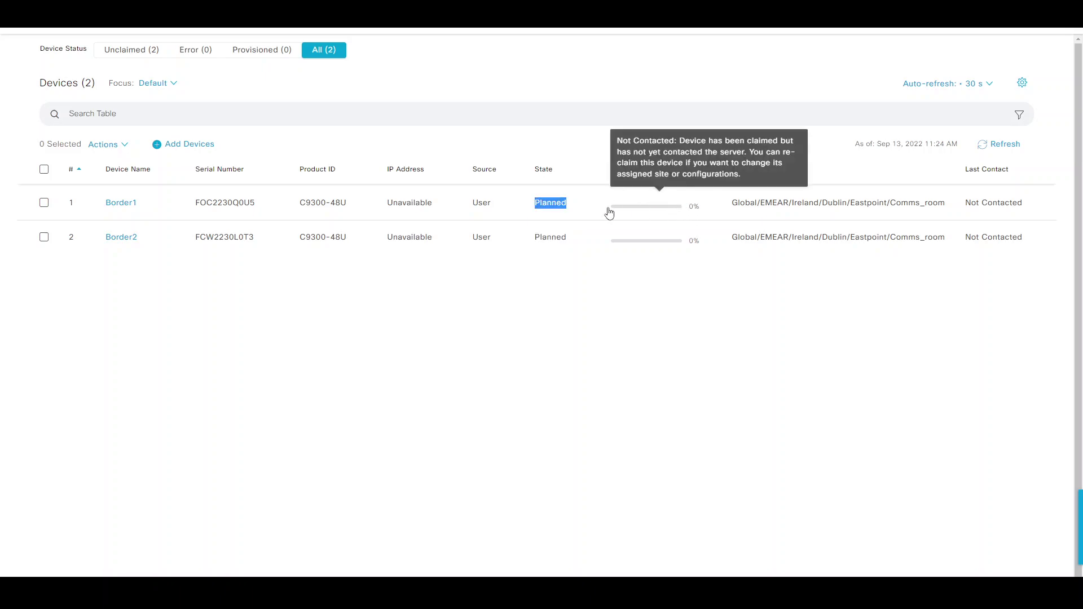
- Look through the border console sessions in the terminal and return to the FUSION switch session
key(alt+Tab)
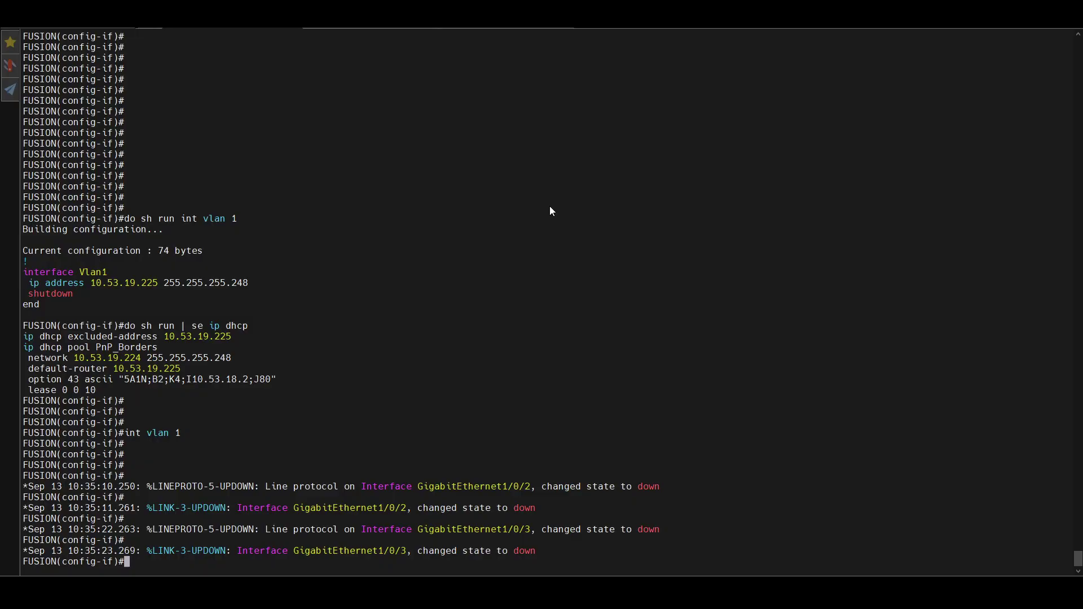
click(366, 29)
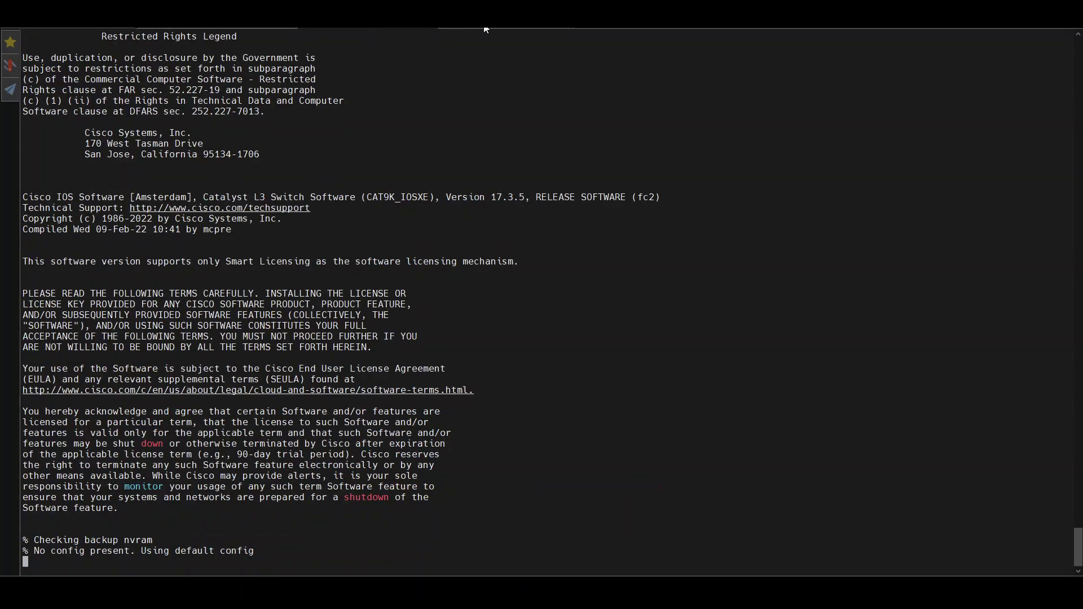
click(384, 28)
click(363, 27)
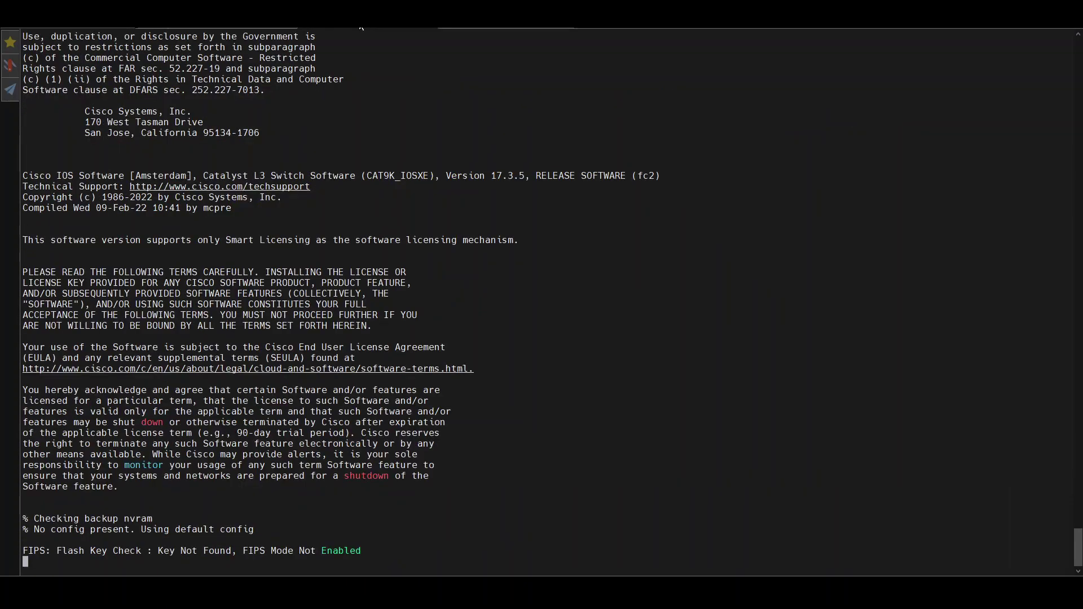
click(209, 29)
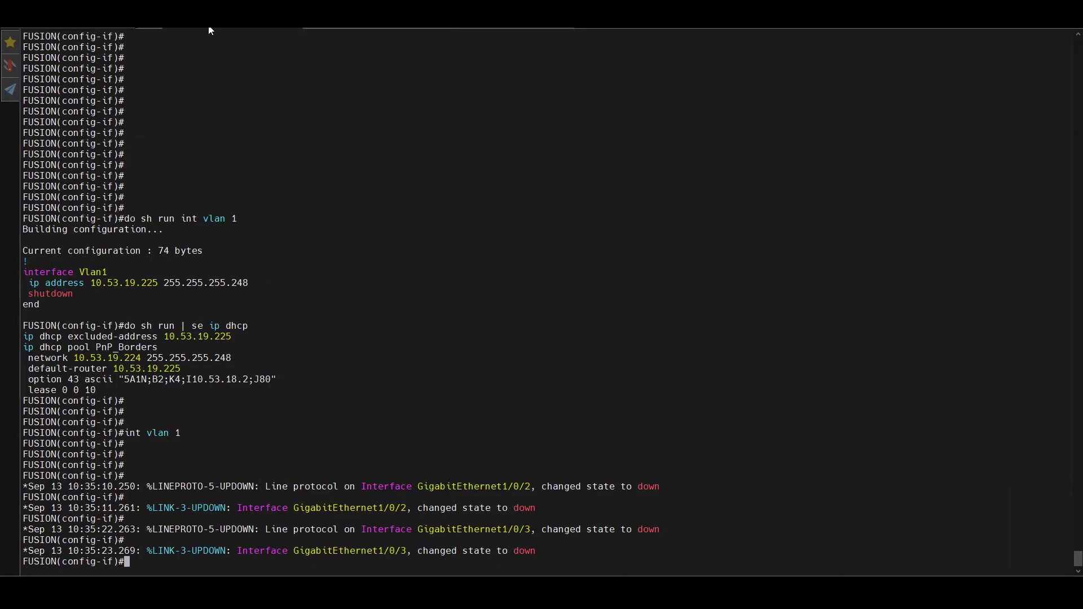
- Enter 'int vlan 1' and 'no sh' on FUSION to bring Vlan1 up
text(int vlan 1)
key(Return)
key(Return)
key(Return)
key(Return)
text(no sh)
key(Return)
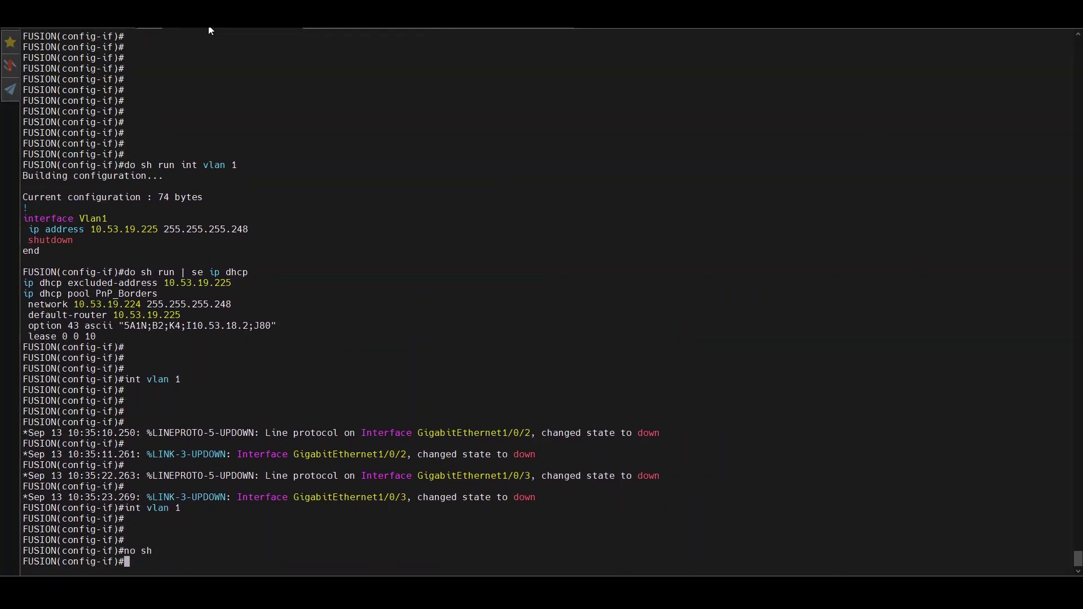
click(358, 27)
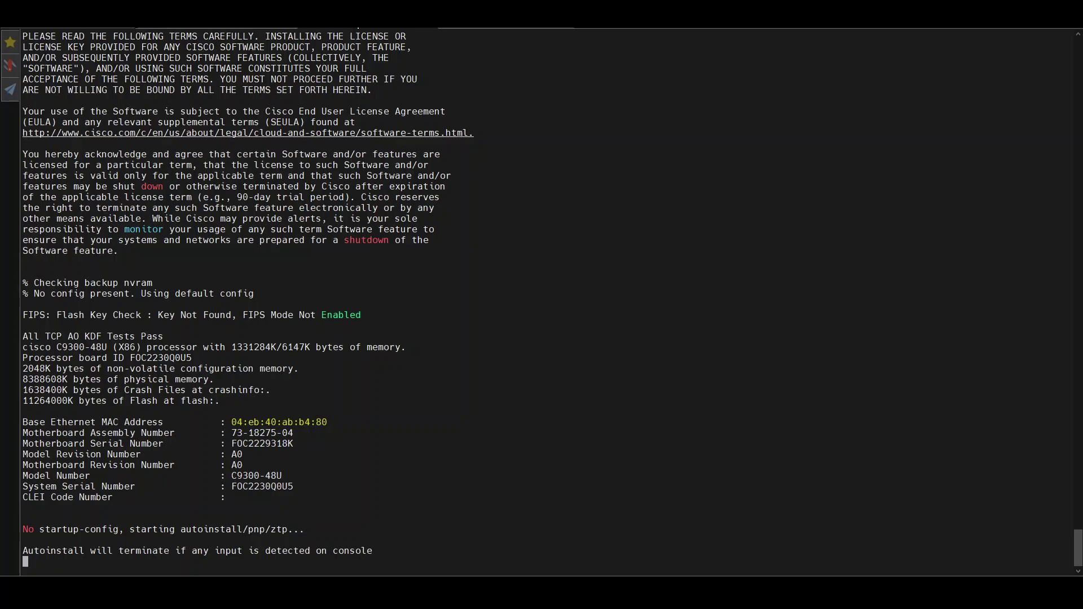
- Watch the border consoles acquire 10.53.19.227 and 10.53.19.228 by DHCP during PnP discovery
click(491, 29)
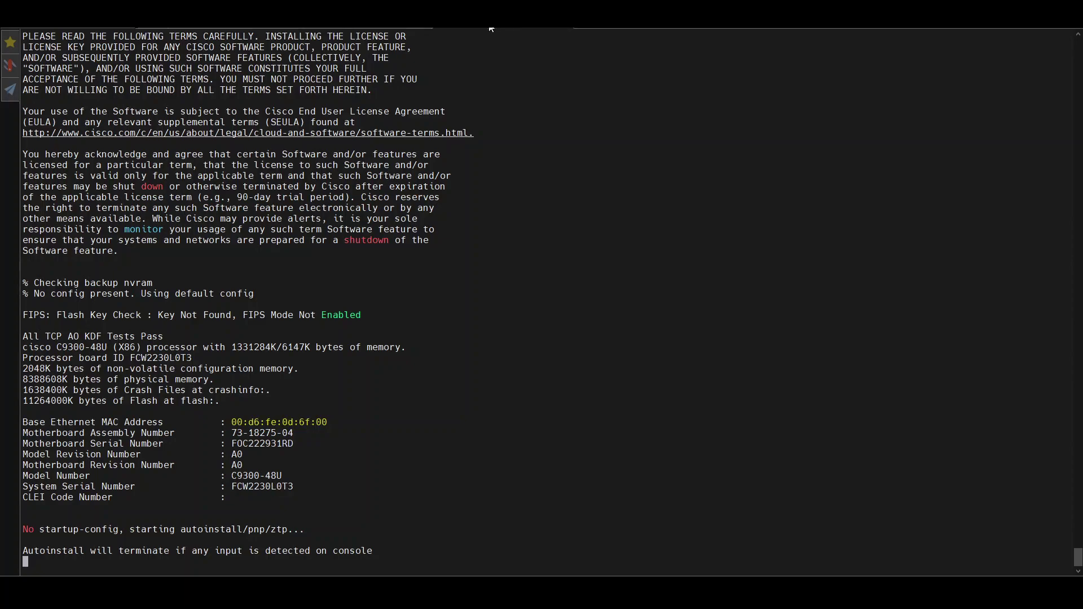
click(388, 27)
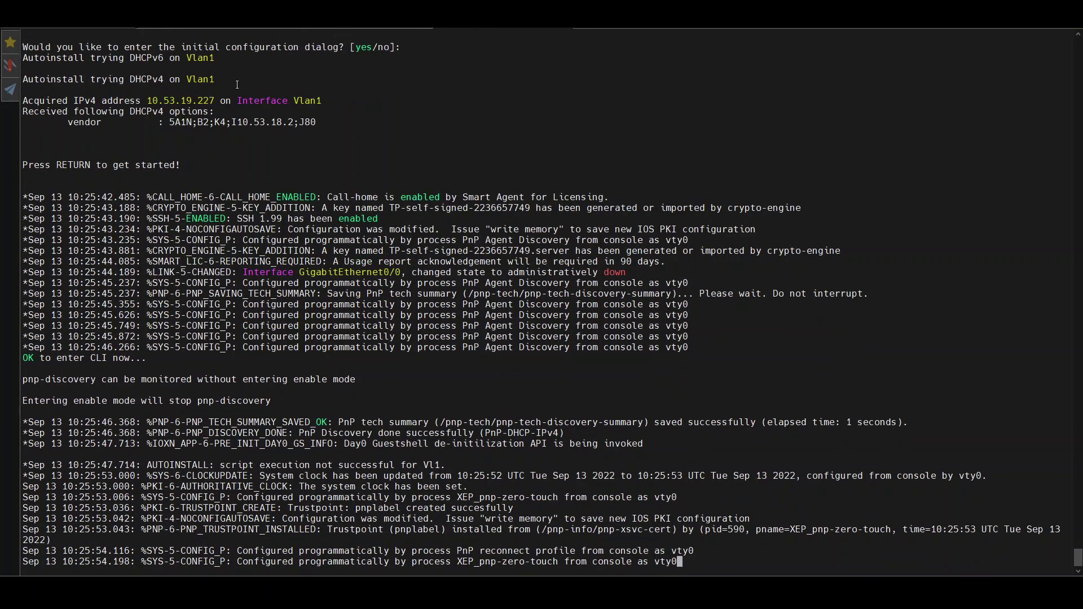
double_click(199, 101)
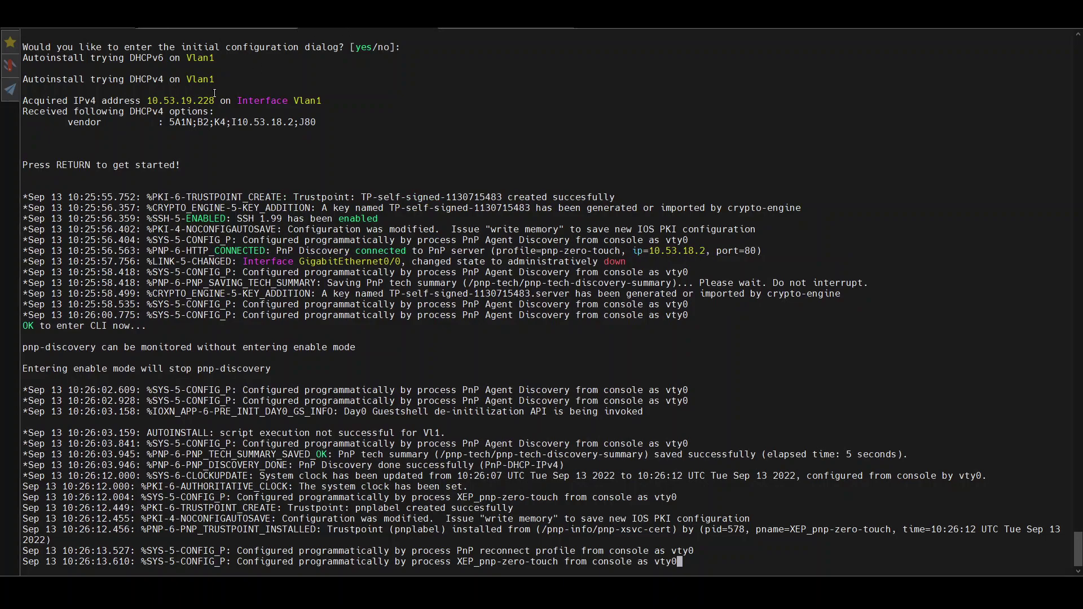
double_click(201, 101)
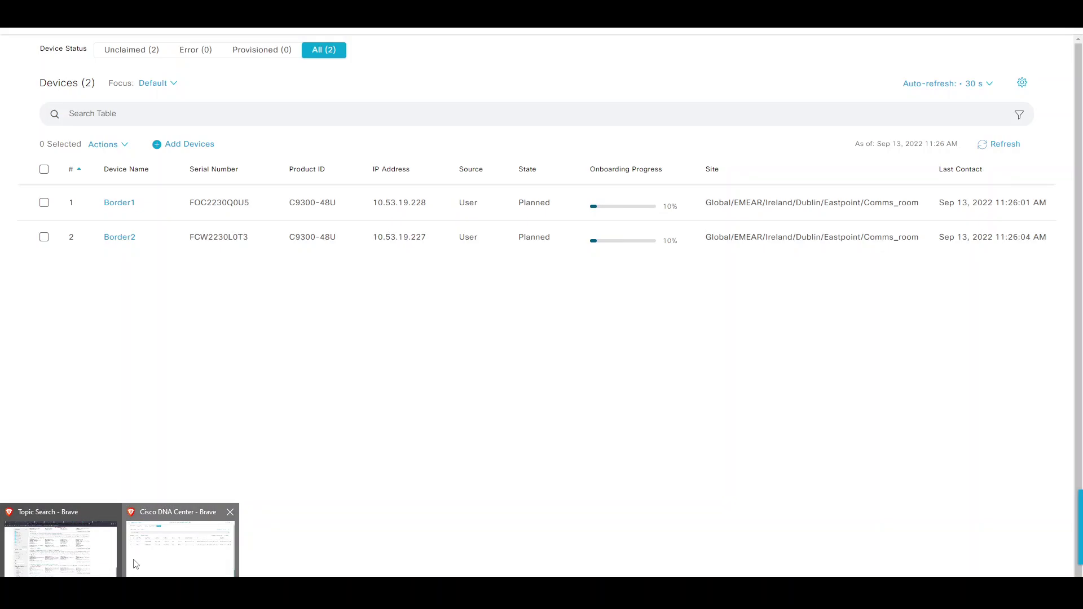
- Refresh the Plug and Play device list and open Border1's History tab
click(136, 564)
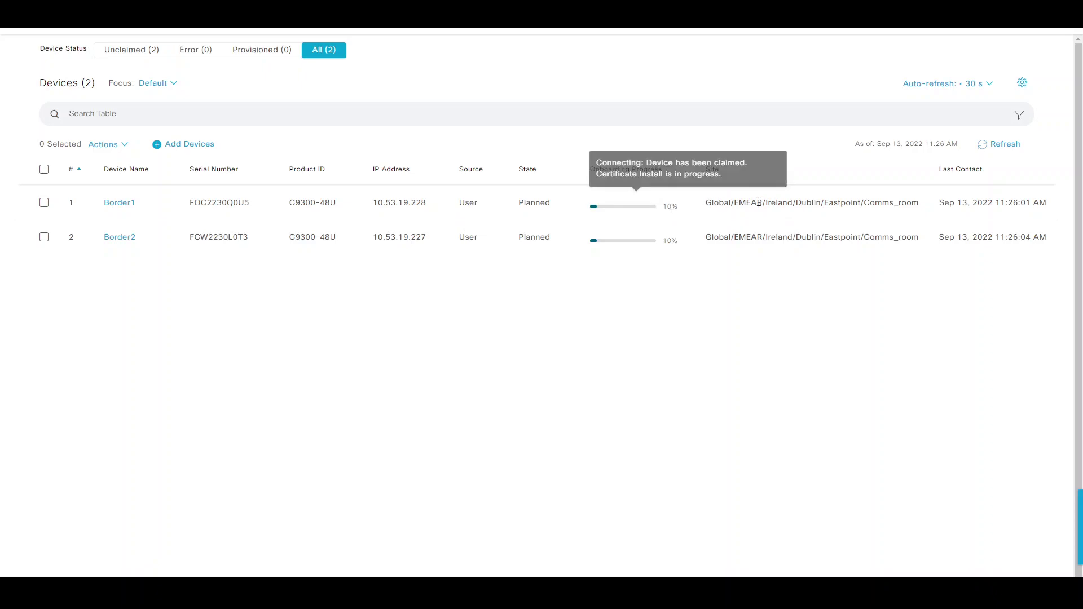
click(985, 148)
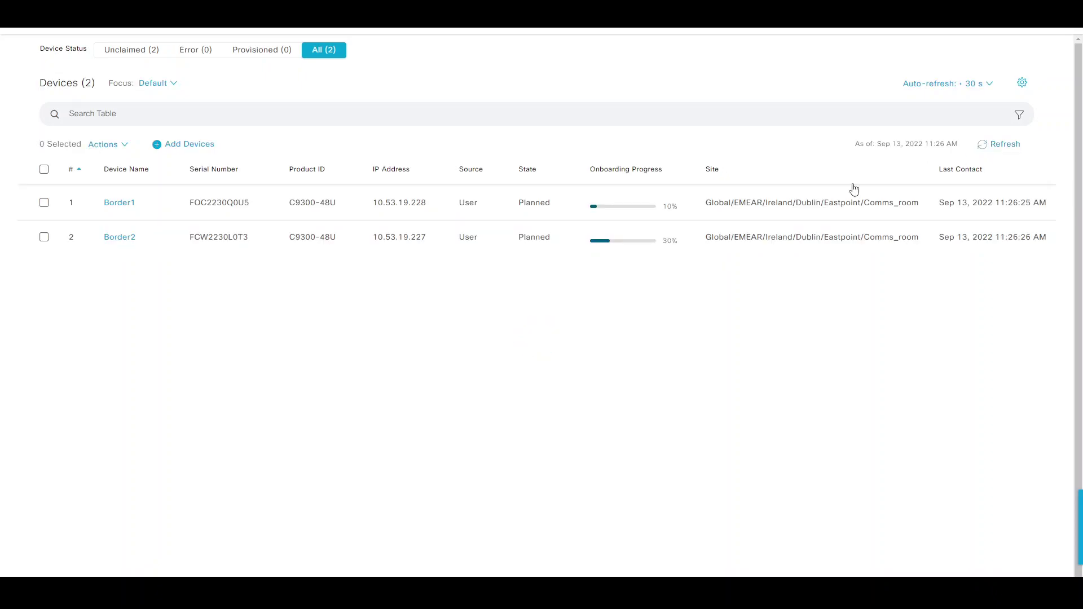
click(119, 204)
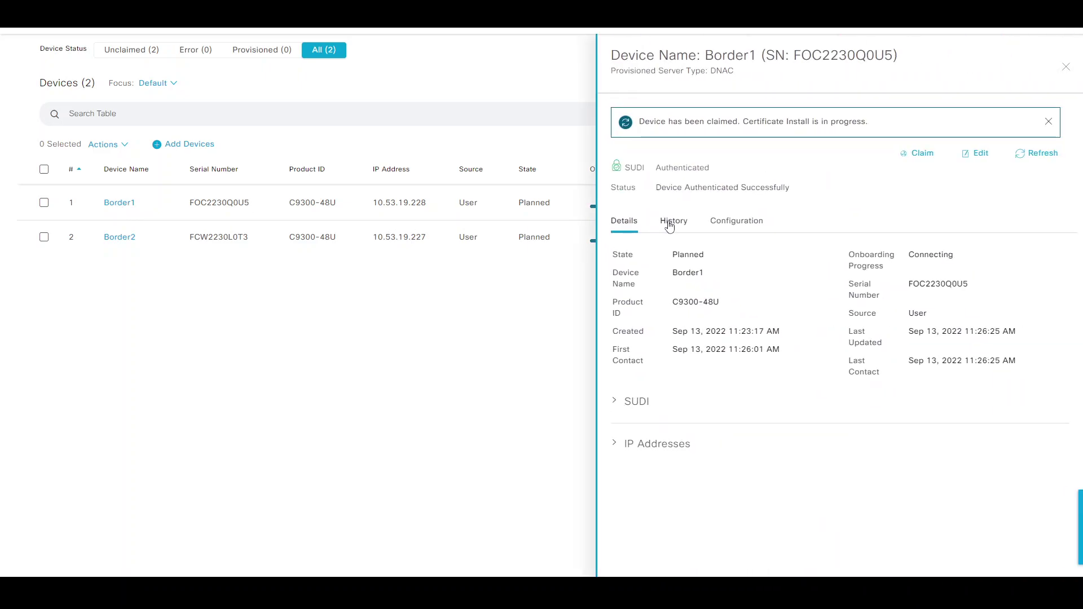
click(671, 220)
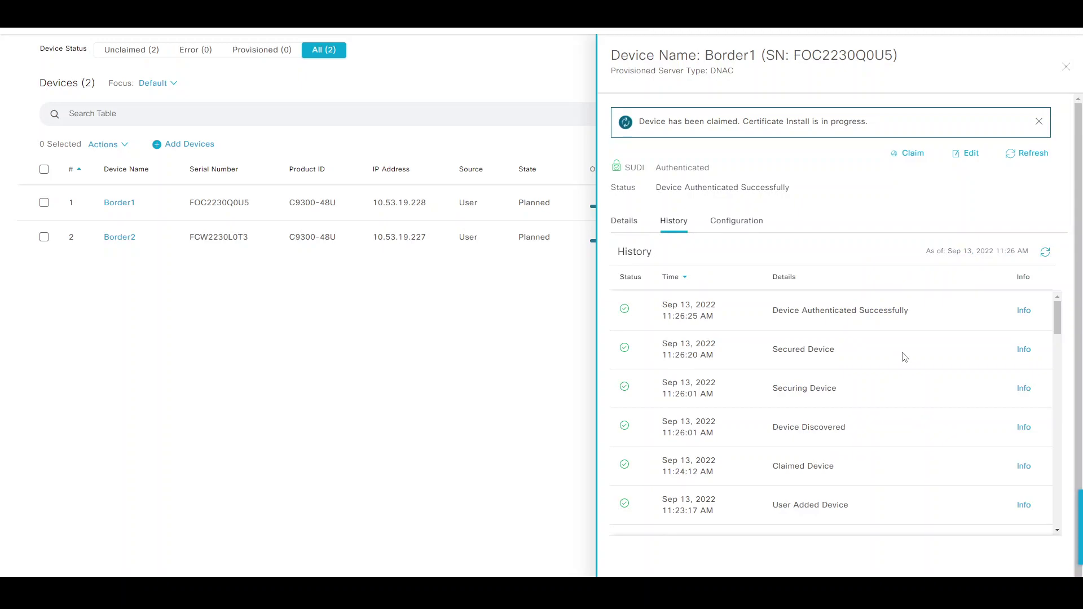
- Scroll through Border1's history, noting the device authenticated and added-to-site entries
scroll(906, 364, down, 10)
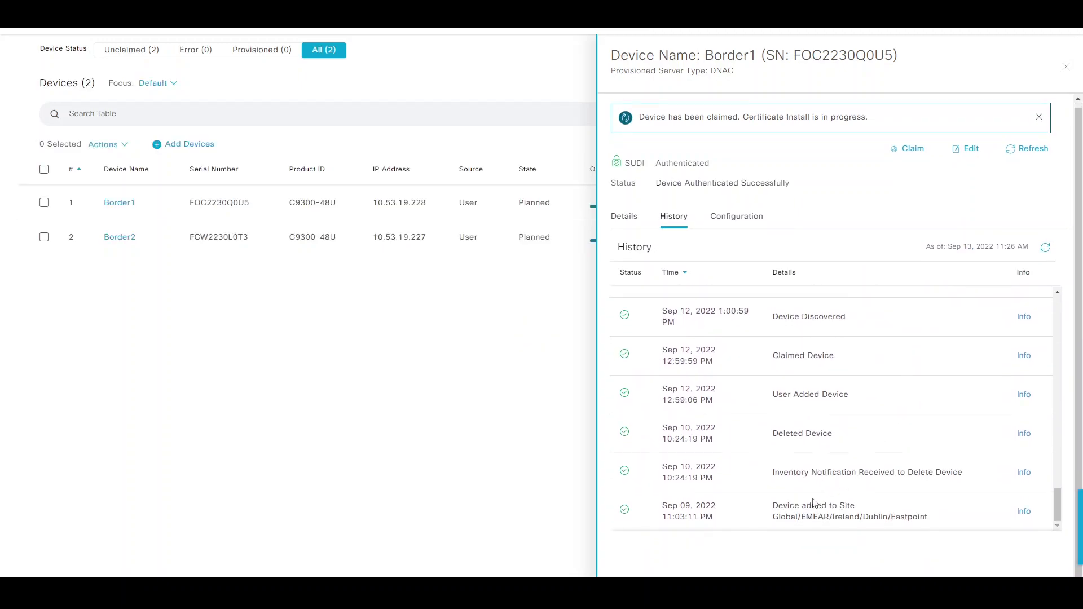
drag(790, 505, 836, 516)
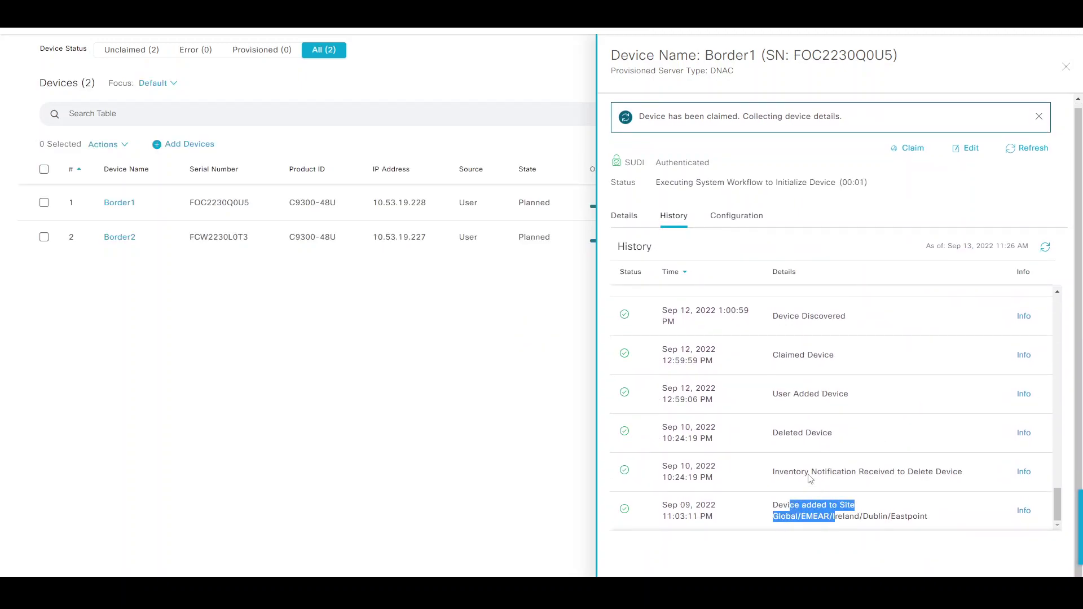
scroll(792, 432, up, 3)
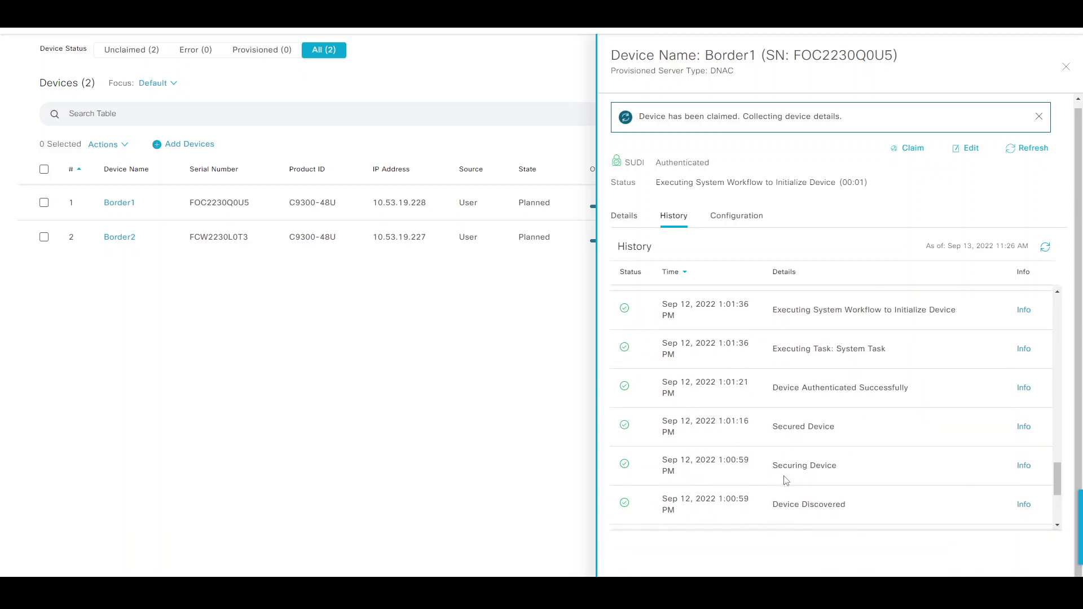
double_click(811, 387)
scroll(813, 387, up, 3)
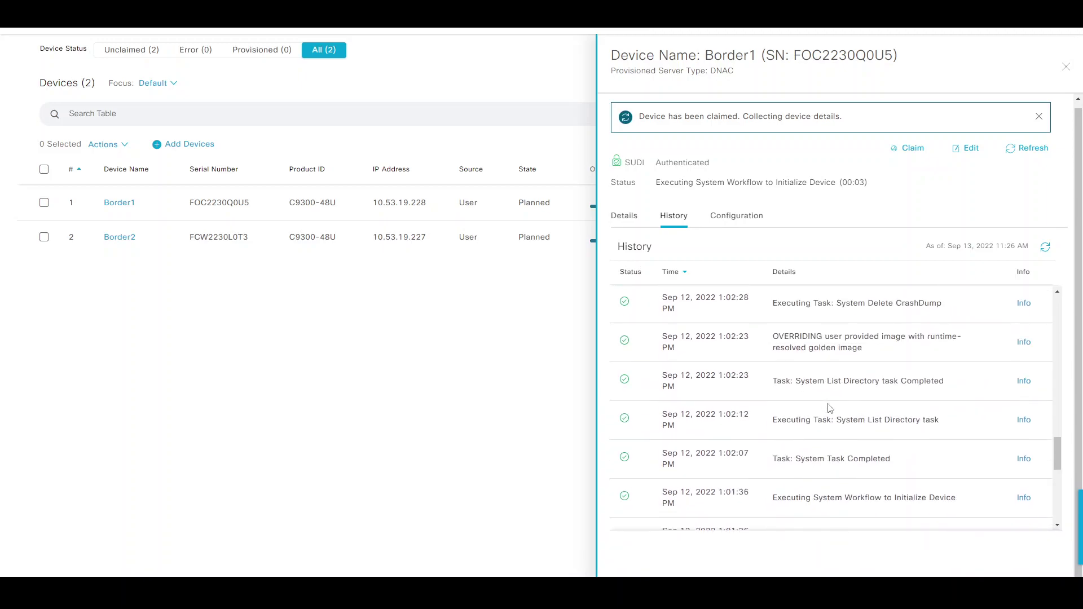
scroll(821, 428, down, 3)
drag(802, 336, 869, 336)
scroll(835, 364, up, 3)
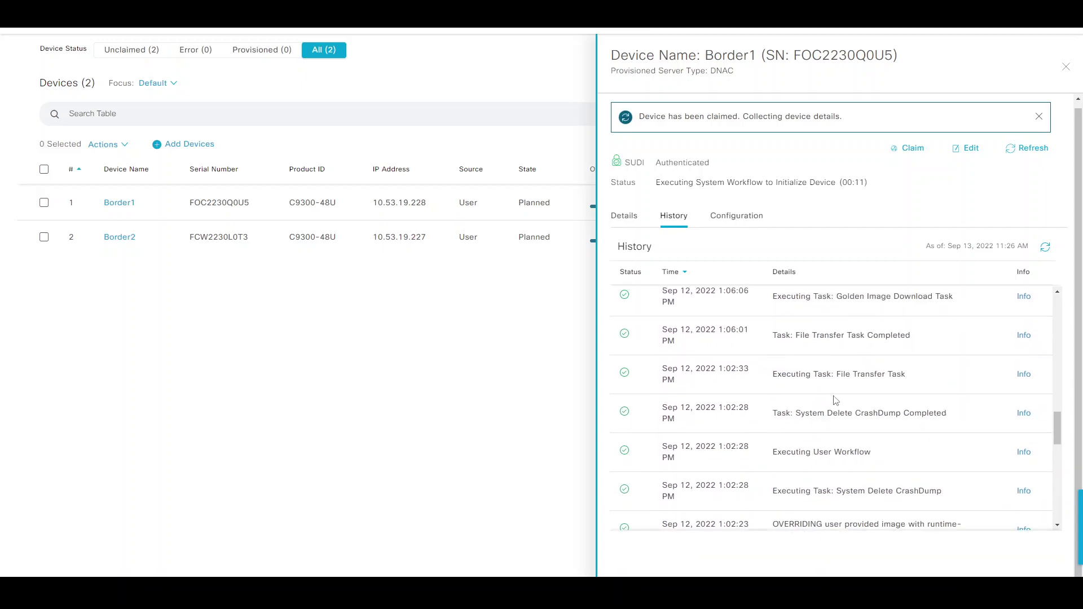
scroll(835, 400, up, 3)
scroll(821, 427, up, 3)
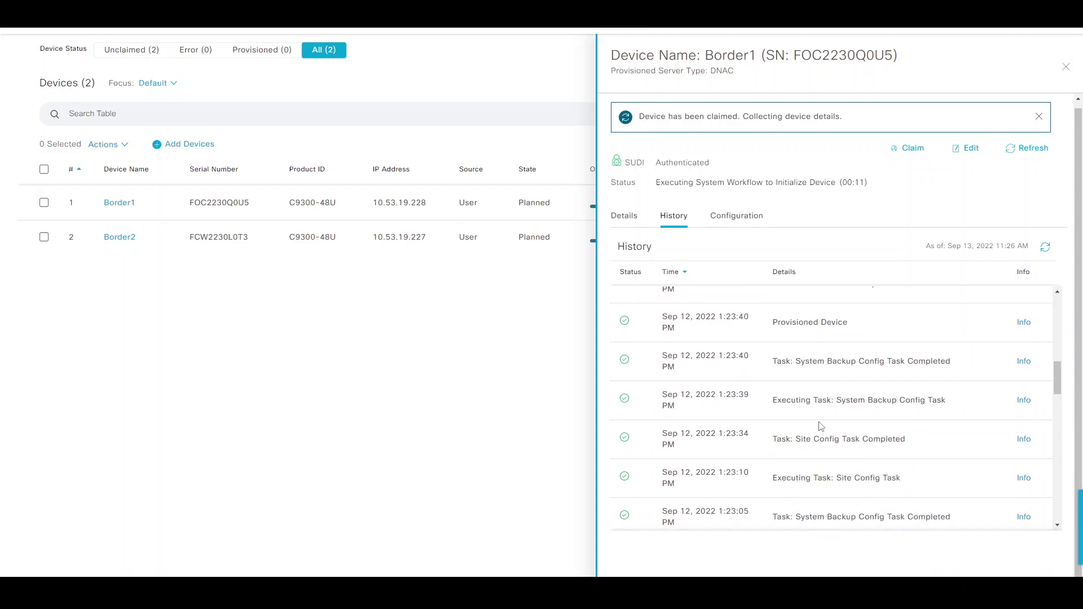
scroll(821, 427, up, 5)
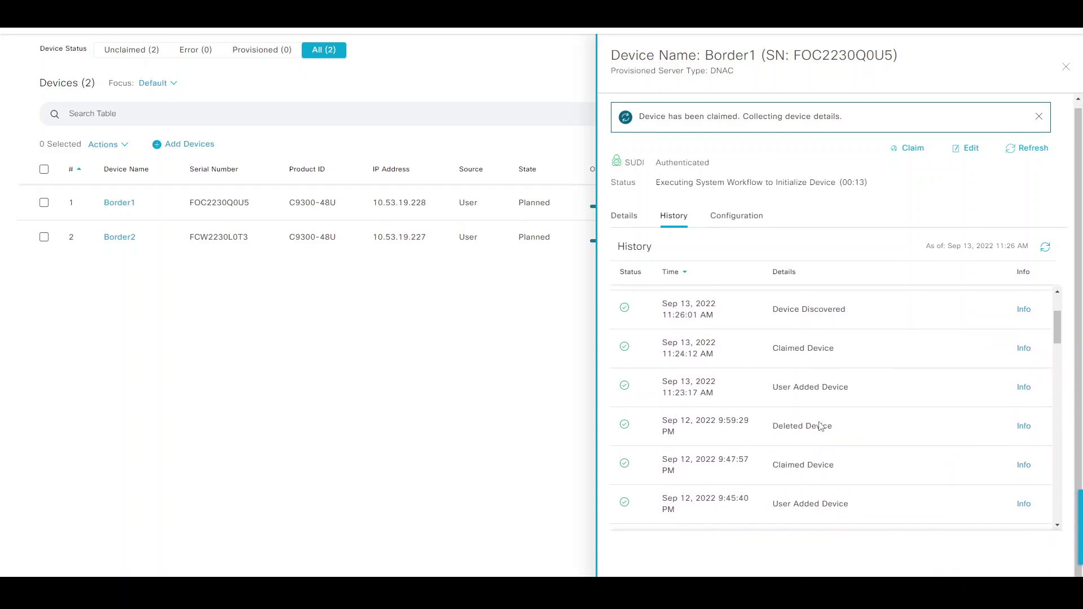
scroll(821, 426, up, 3)
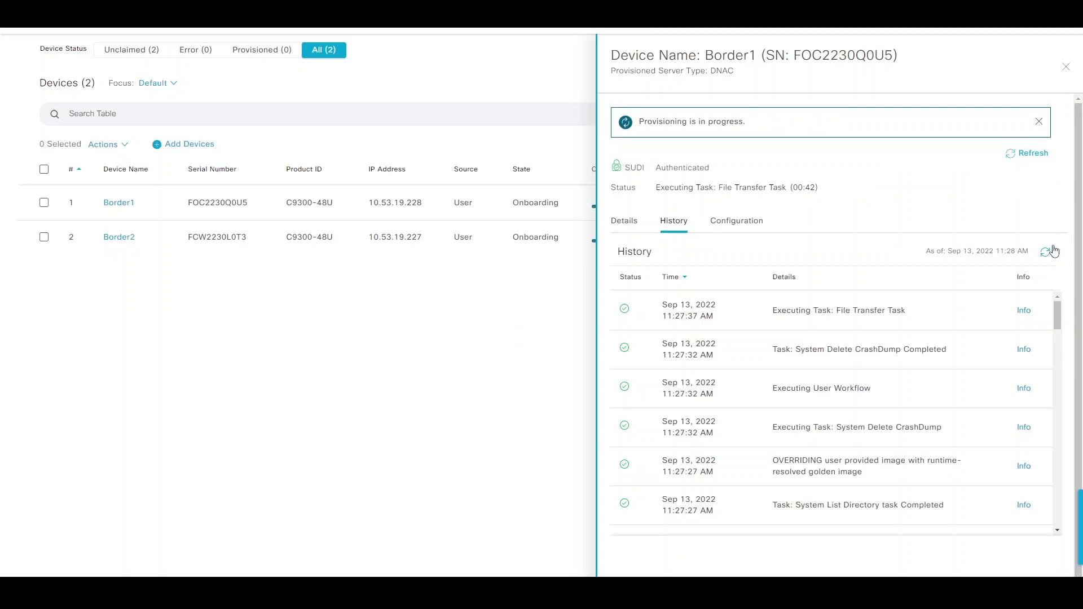
- Refresh Border1's history, note the running file transfer task, then reload the table and reopen History
click(1052, 252)
drag(787, 312, 906, 311)
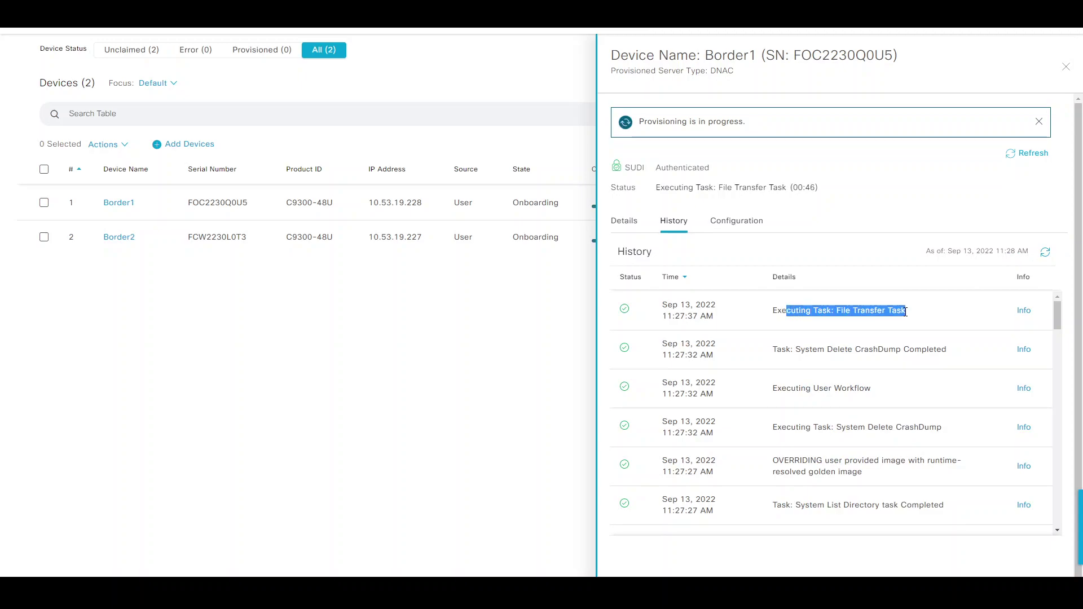
click(1069, 70)
click(1010, 145)
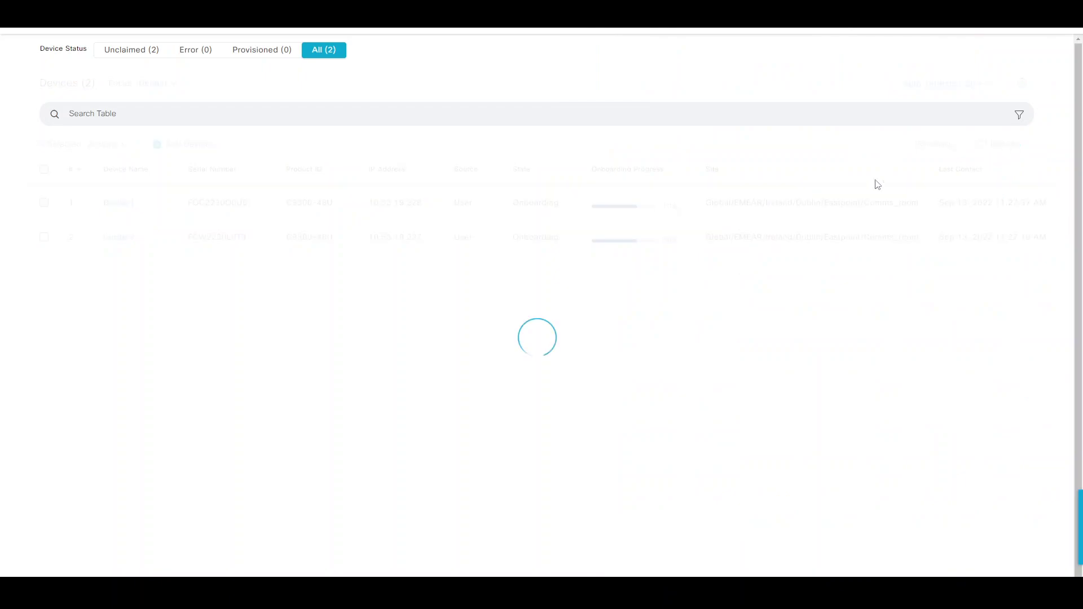
click(124, 209)
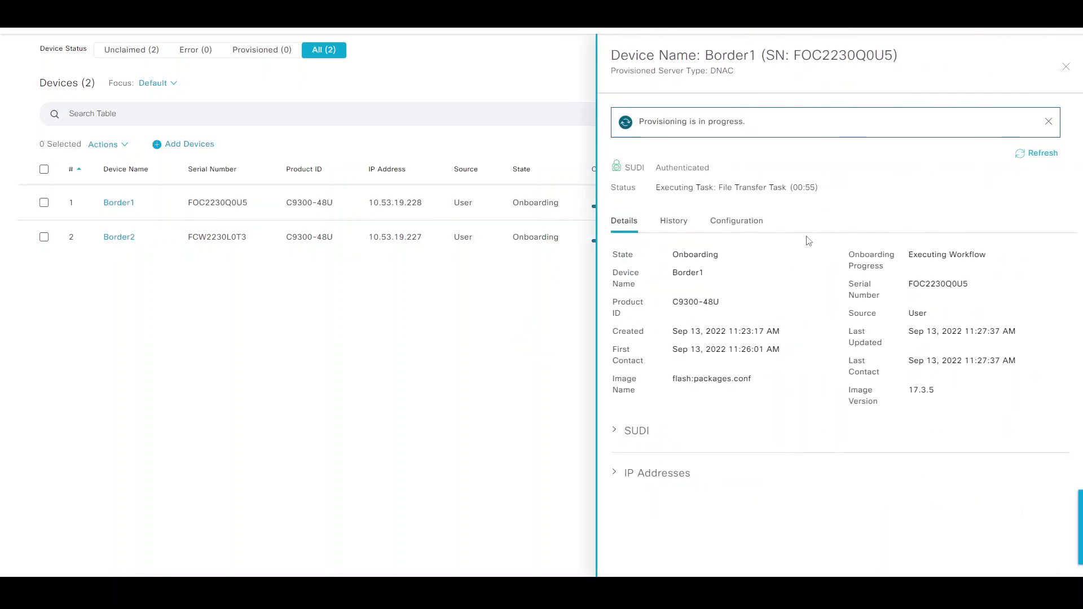
click(677, 224)
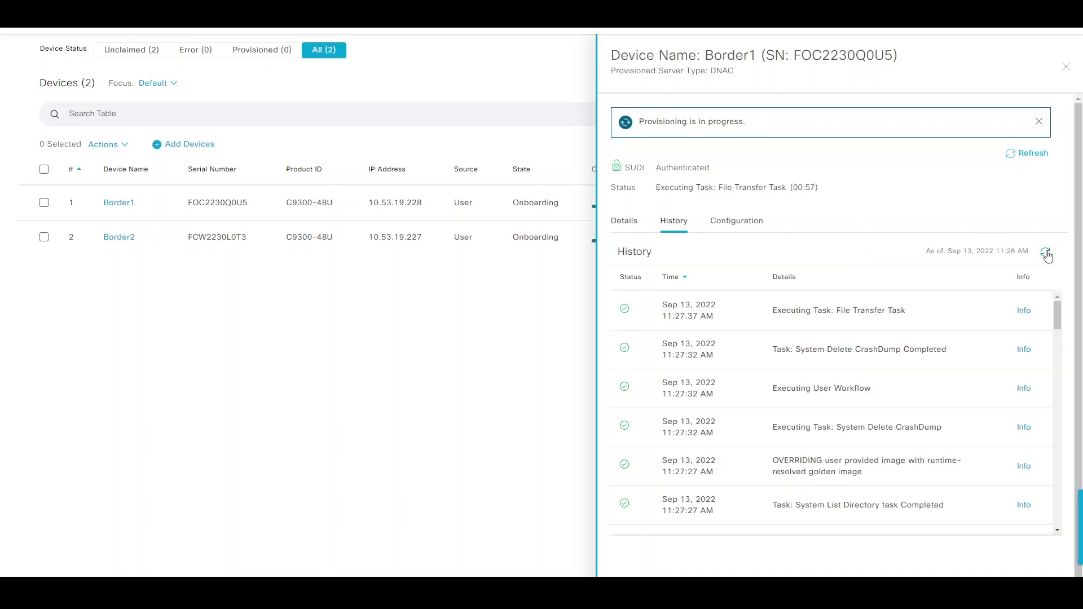
- Keep refreshing Border1's history until the golden image download entry appears
click(1046, 253)
click(1045, 252)
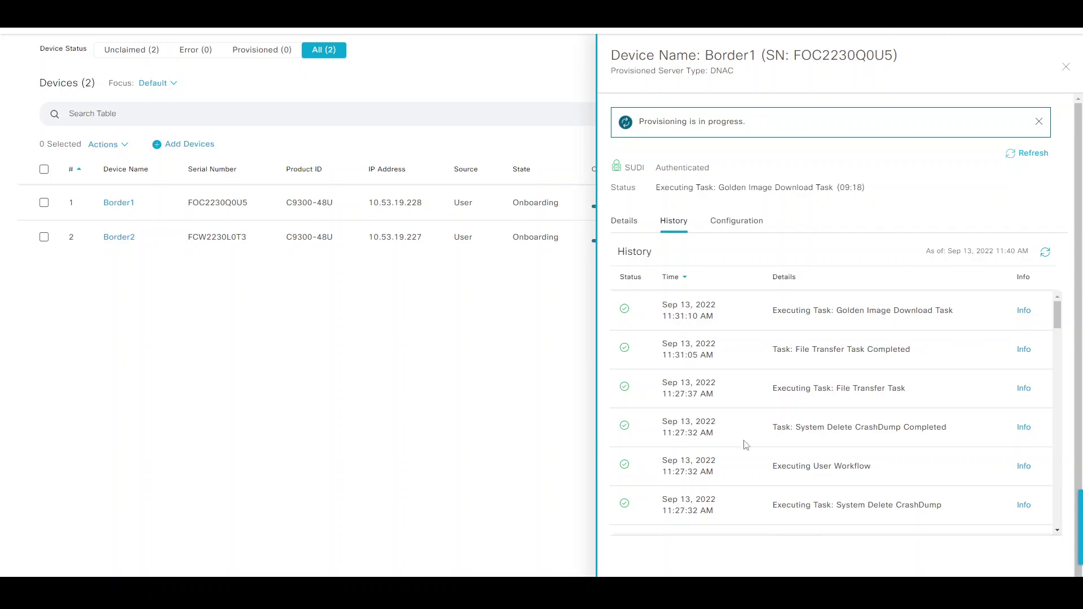
click(1045, 253)
drag(881, 311, 916, 311)
click(1045, 252)
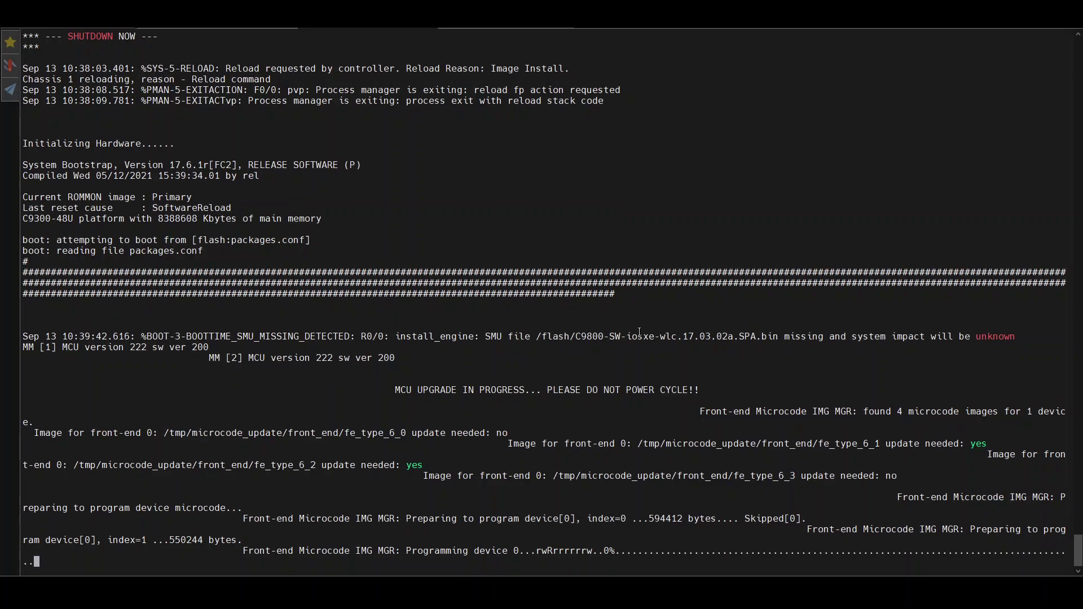
scroll(631, 333, up, 8)
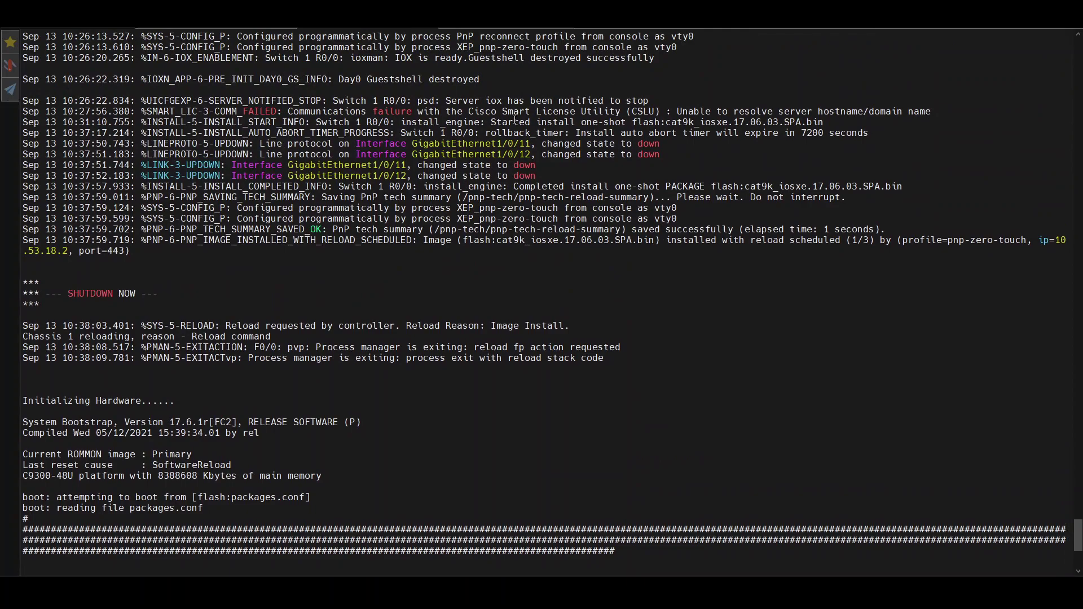
drag(516, 123, 813, 123)
click(705, 122)
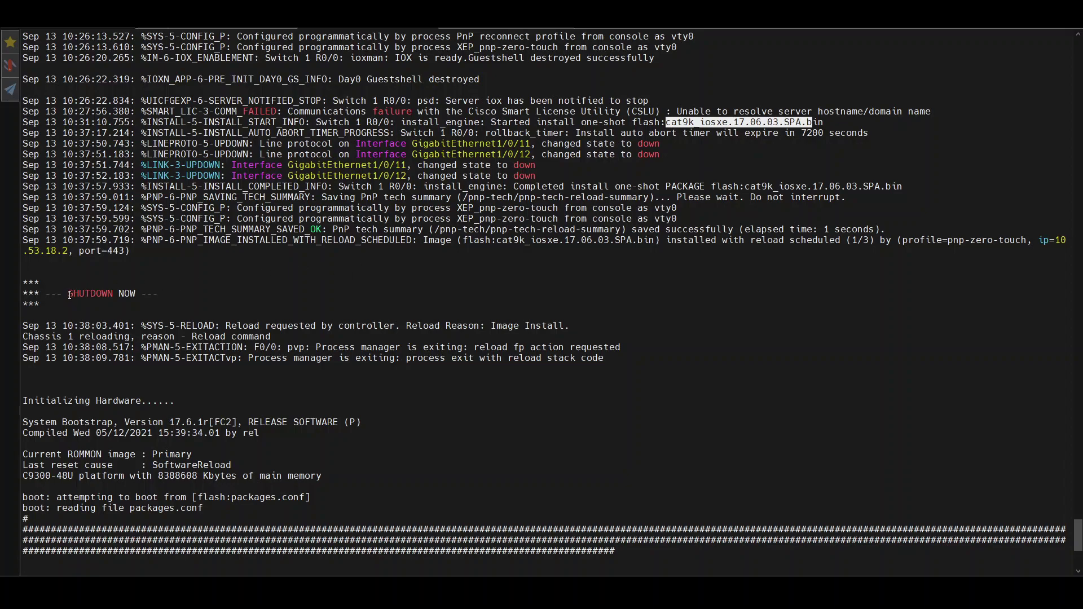
drag(69, 295, 133, 294)
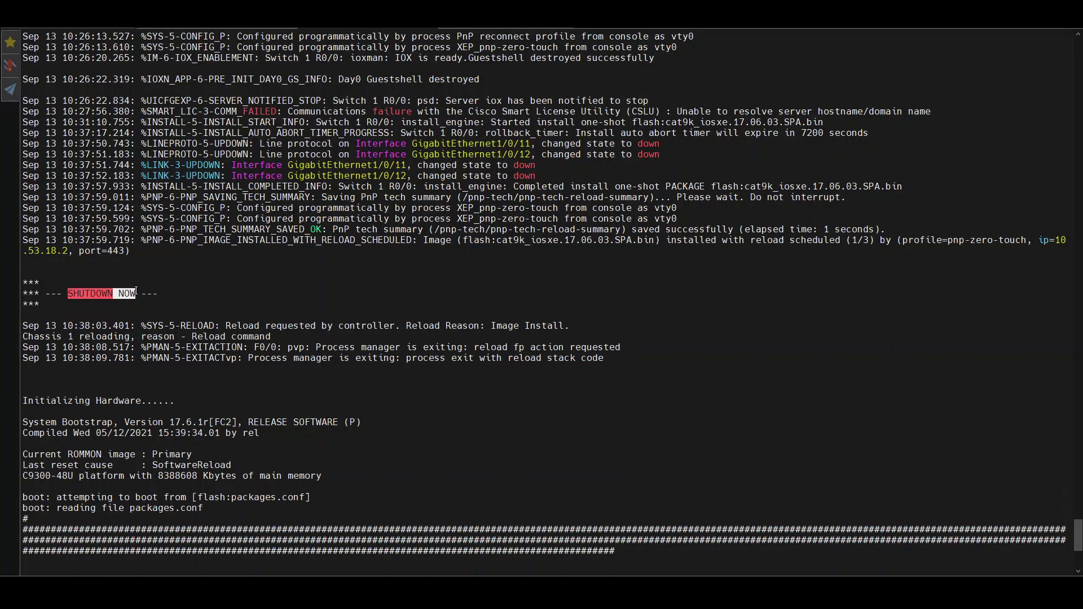
drag(407, 326, 554, 294)
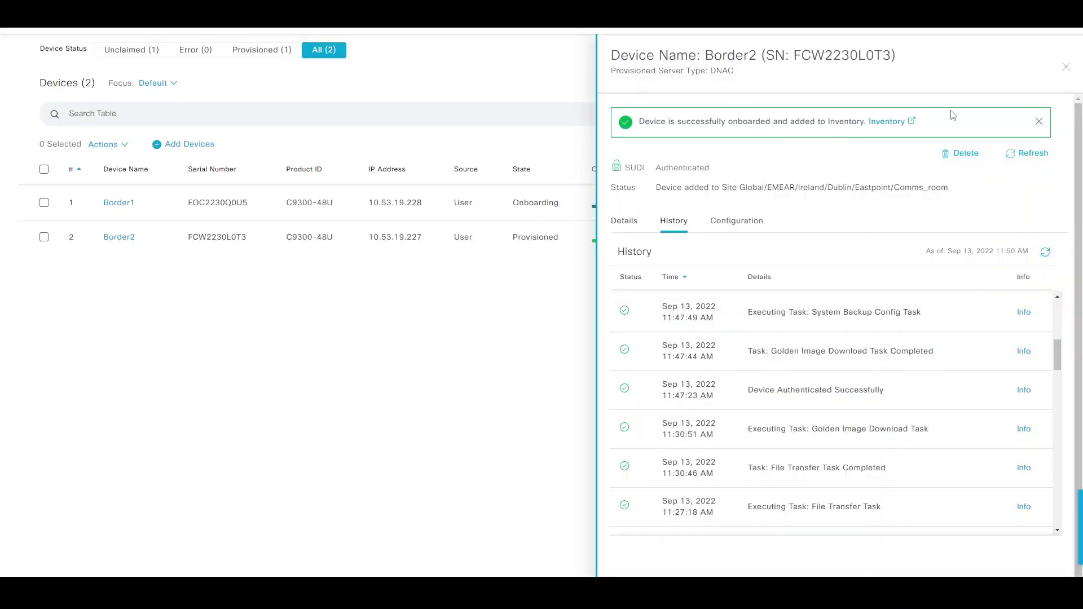
- Refresh the device list and open Border2's onboarding history
click(1066, 68)
click(990, 145)
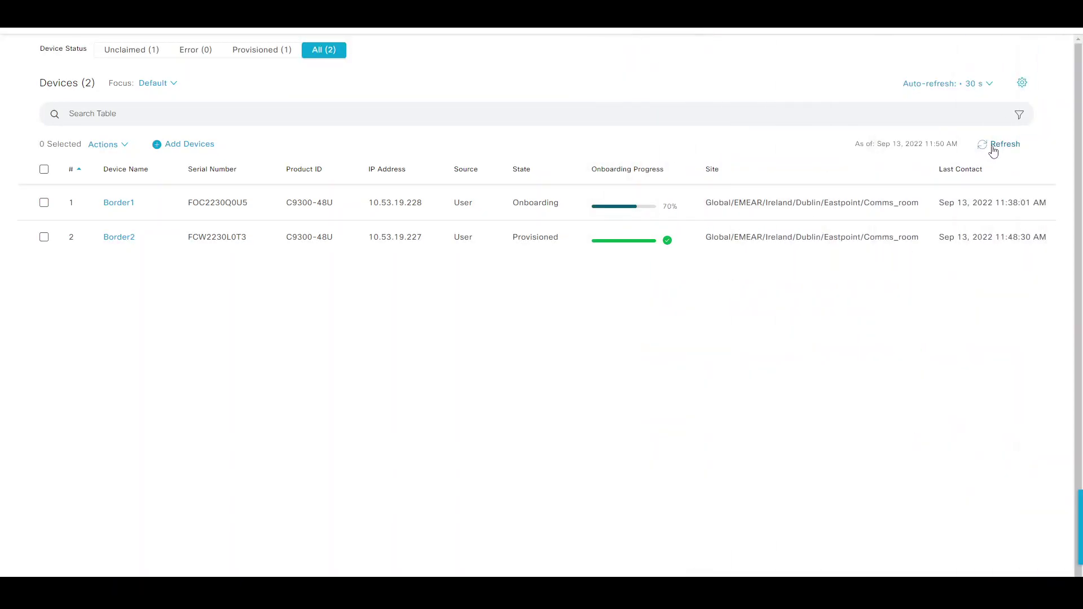
click(114, 243)
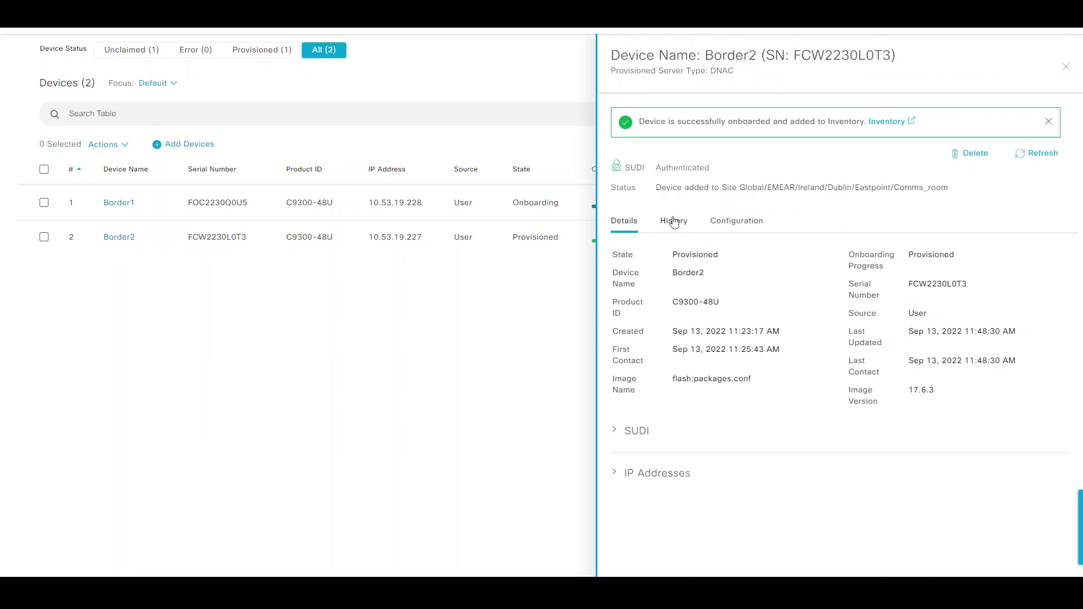
click(674, 221)
- Review Border2's history, confirming the completed golden image download and the site it joined
drag(1058, 316, 1060, 353)
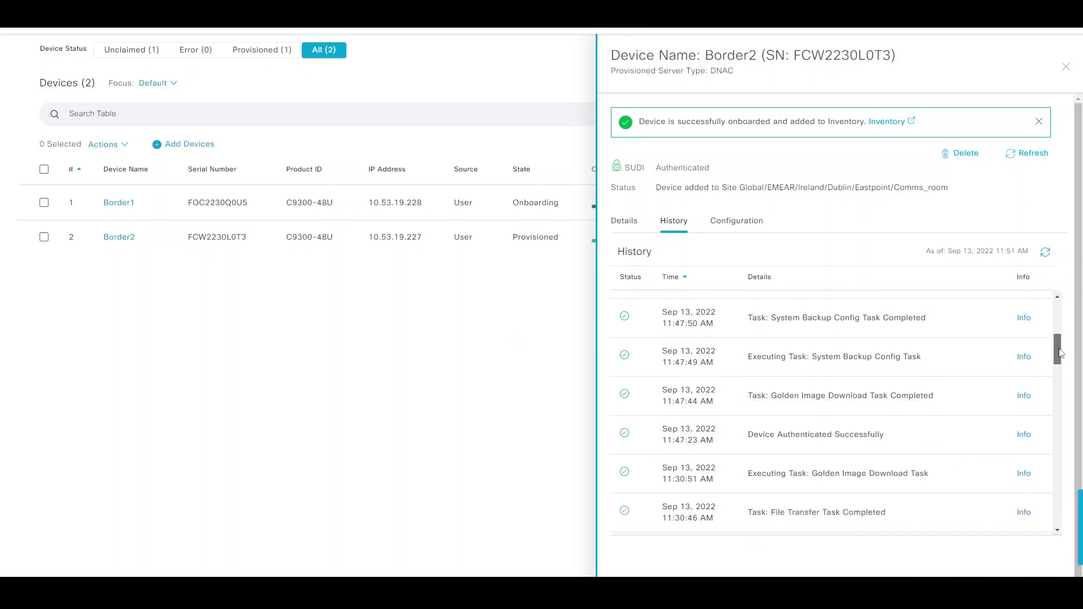
drag(804, 396, 871, 395)
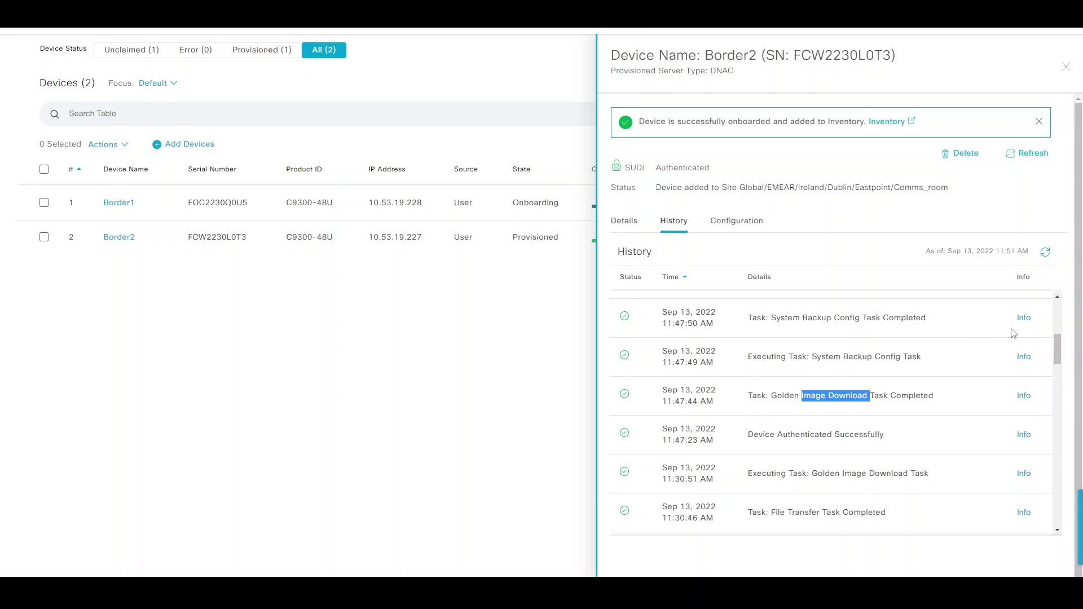
drag(1059, 350, 1059, 341)
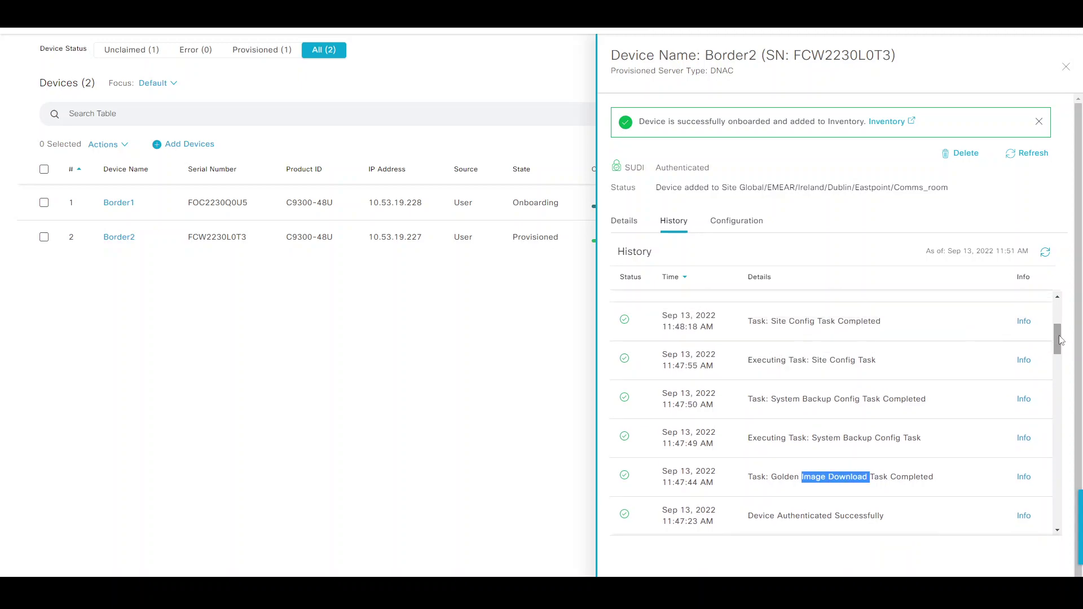
scroll(1058, 335, up, 3)
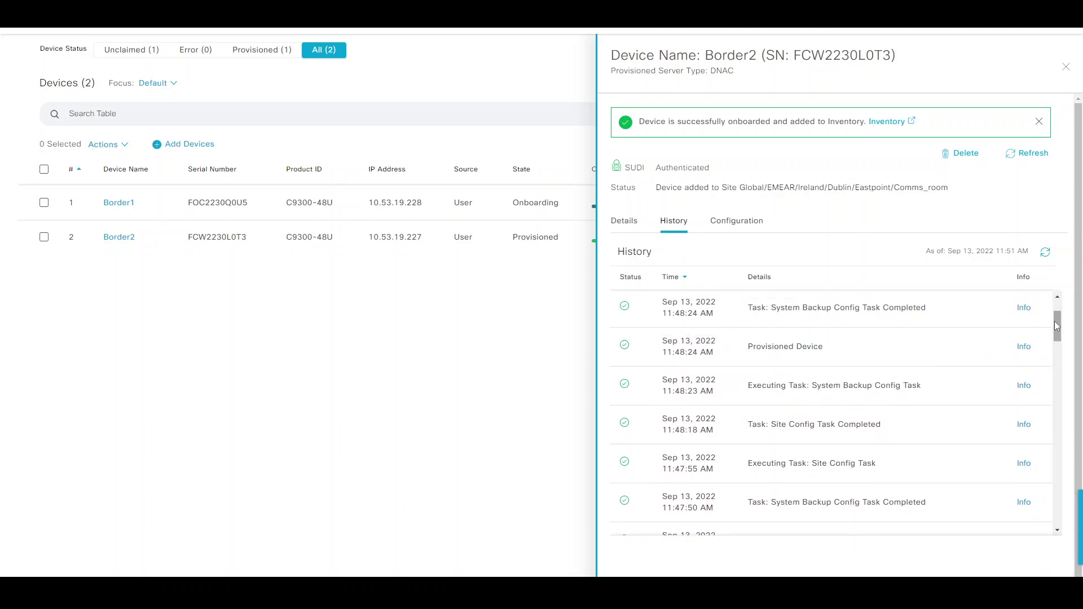
drag(1058, 326, 1057, 313)
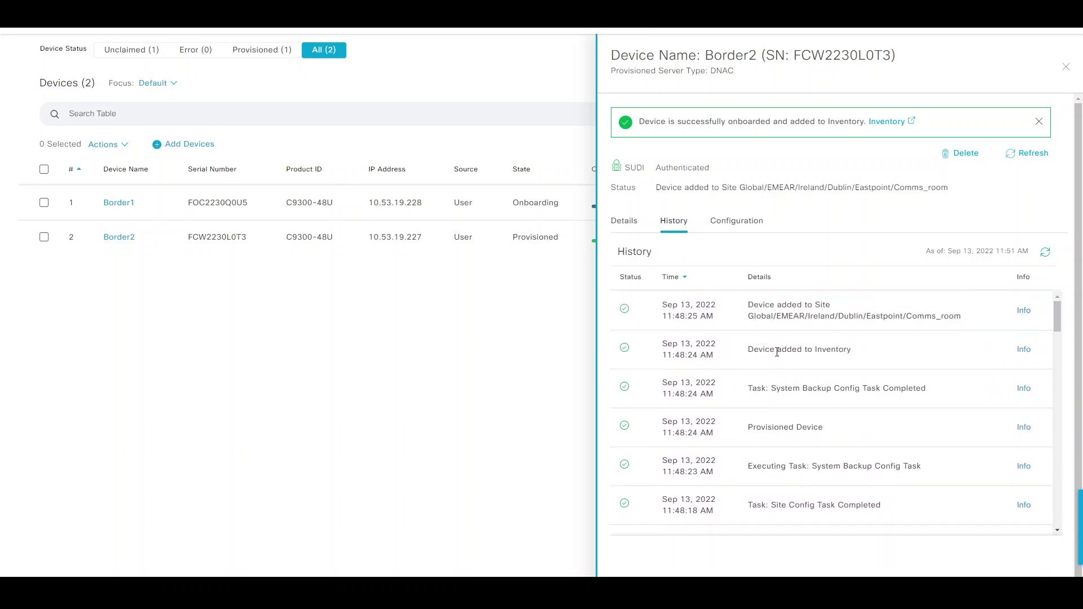
drag(773, 318, 952, 319)
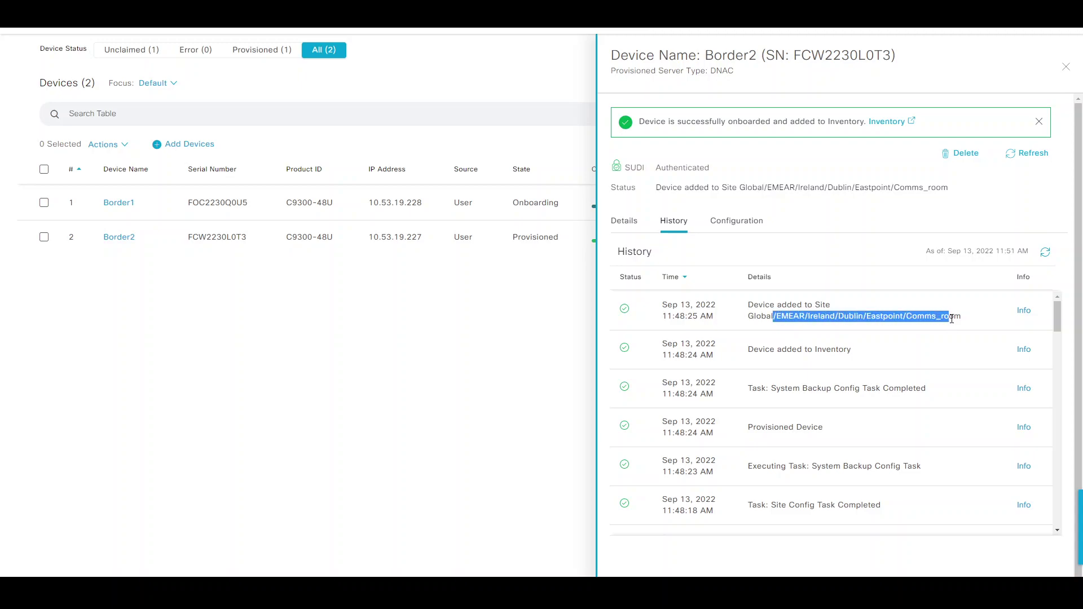
- Switch to Border1's onboarding history
click(1065, 68)
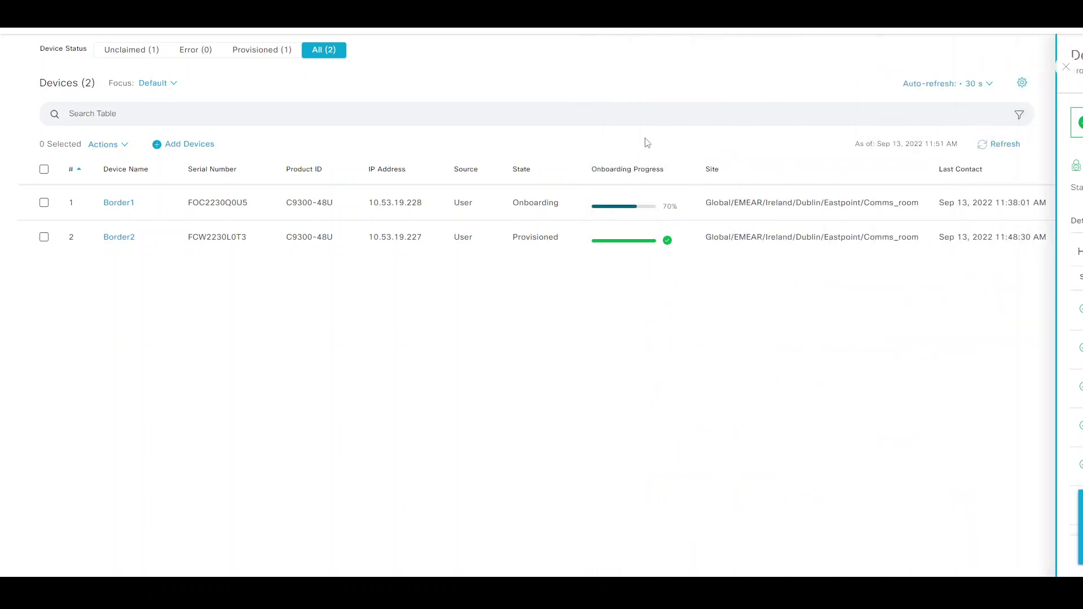
click(120, 206)
click(668, 225)
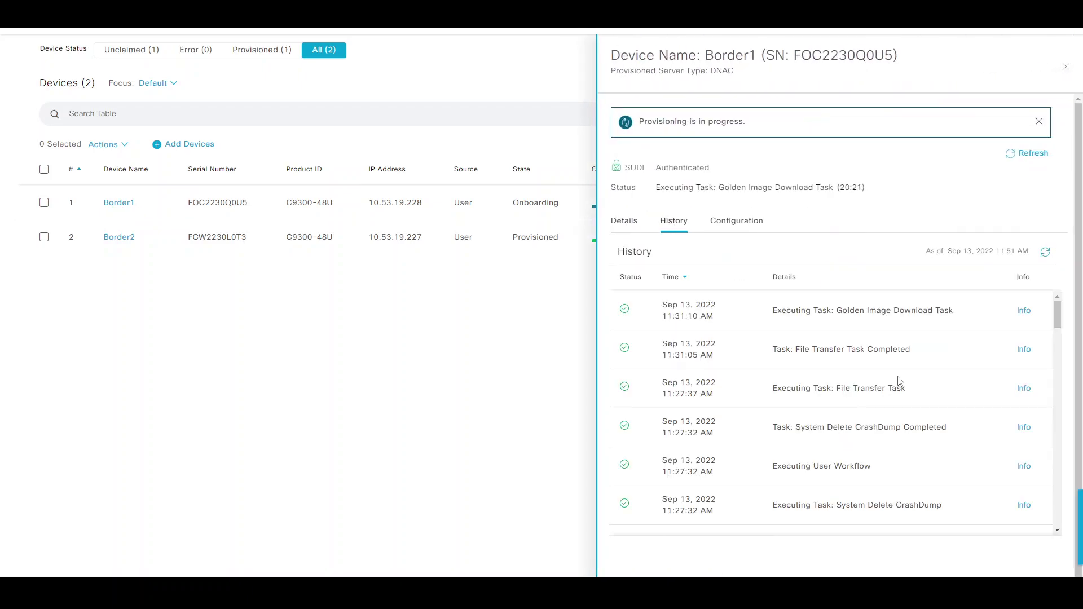
- Note Border1's golden image download still running and the console's microcode upgrade completed message
drag(855, 310, 904, 312)
key(alt+Tab)
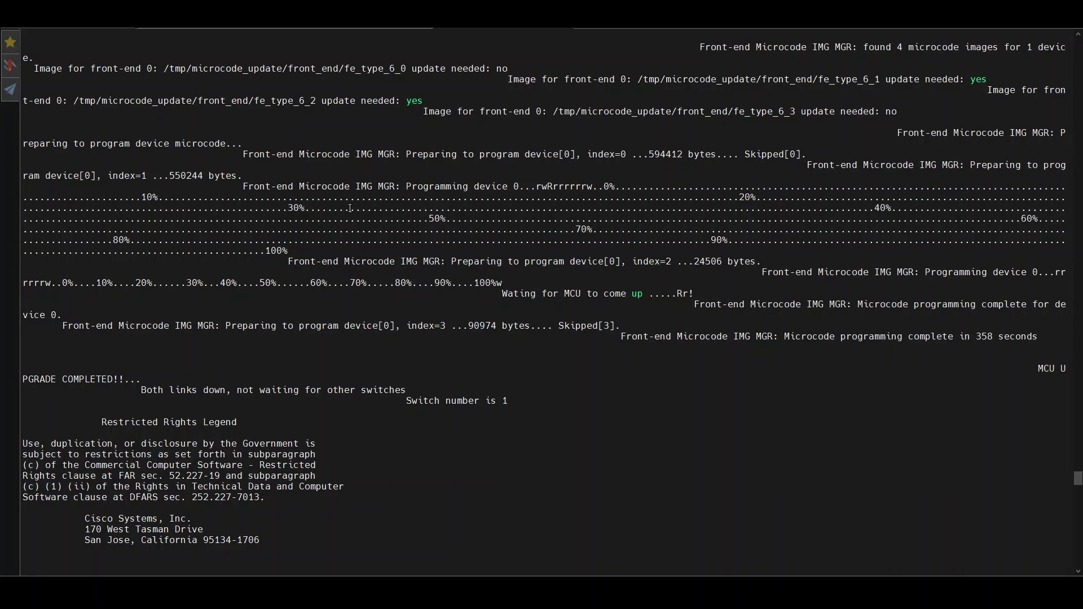
double_click(69, 375)
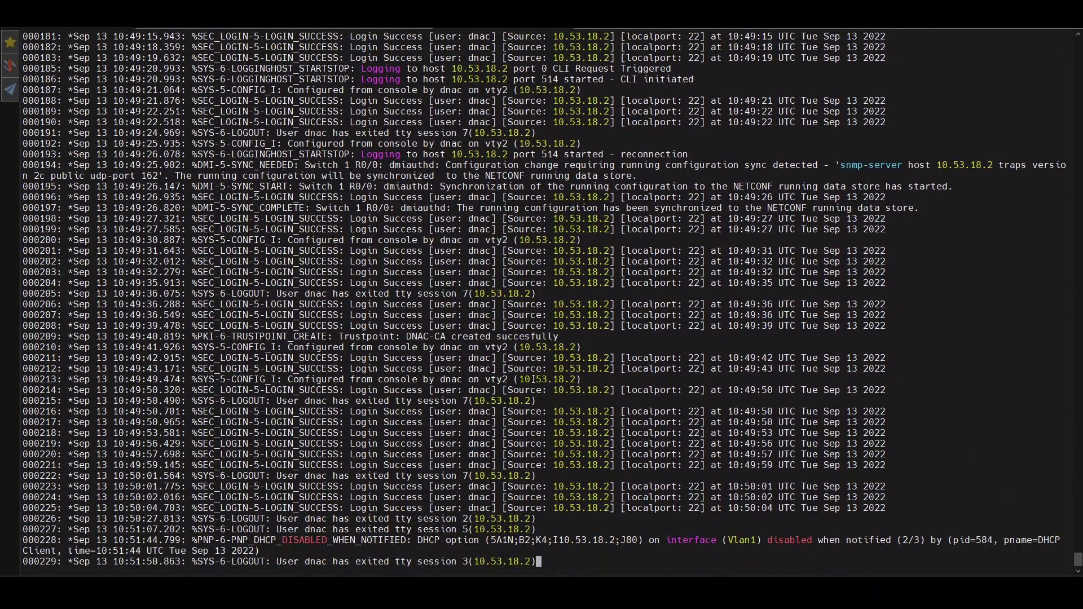
- Enter privileged mode on Border2 with 'en' and its password
key(Return)
text(en)
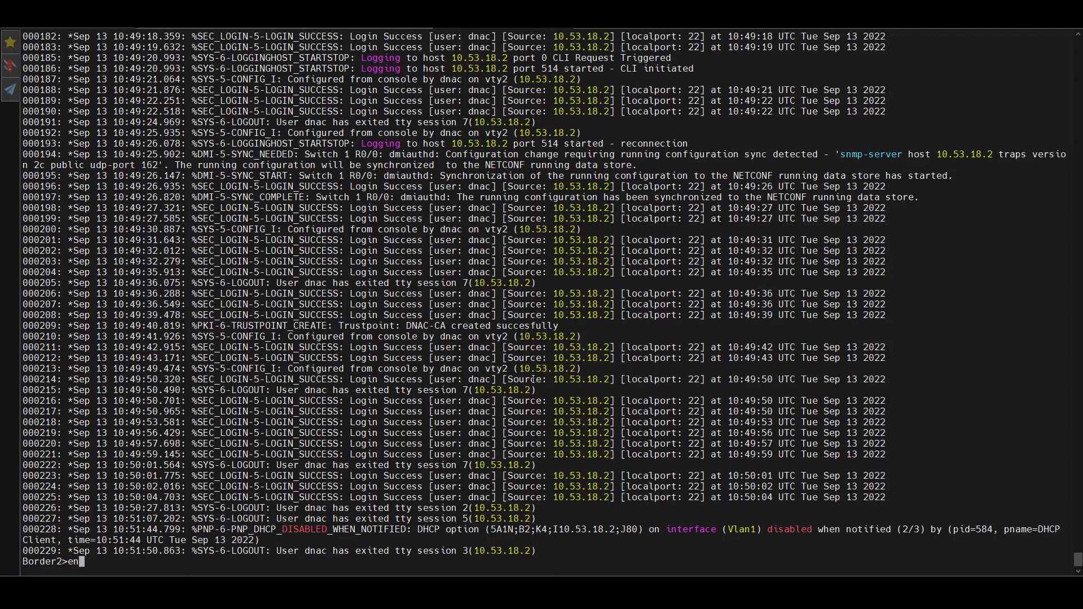
key(Return)
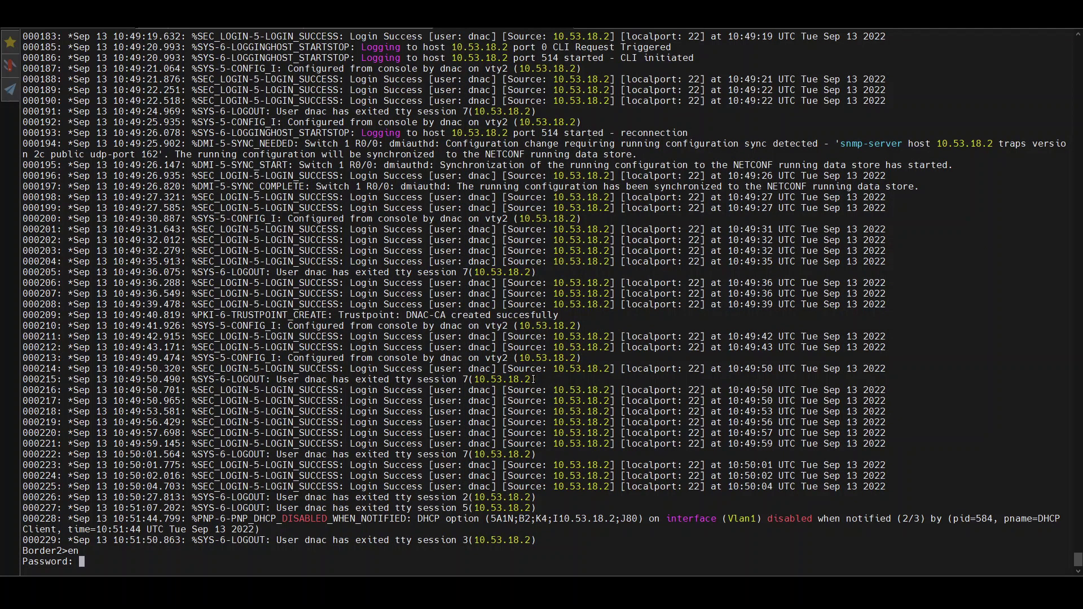
key(Return)
key(Return)
key(Return)
key(Return)
key(Return)
key(Return)
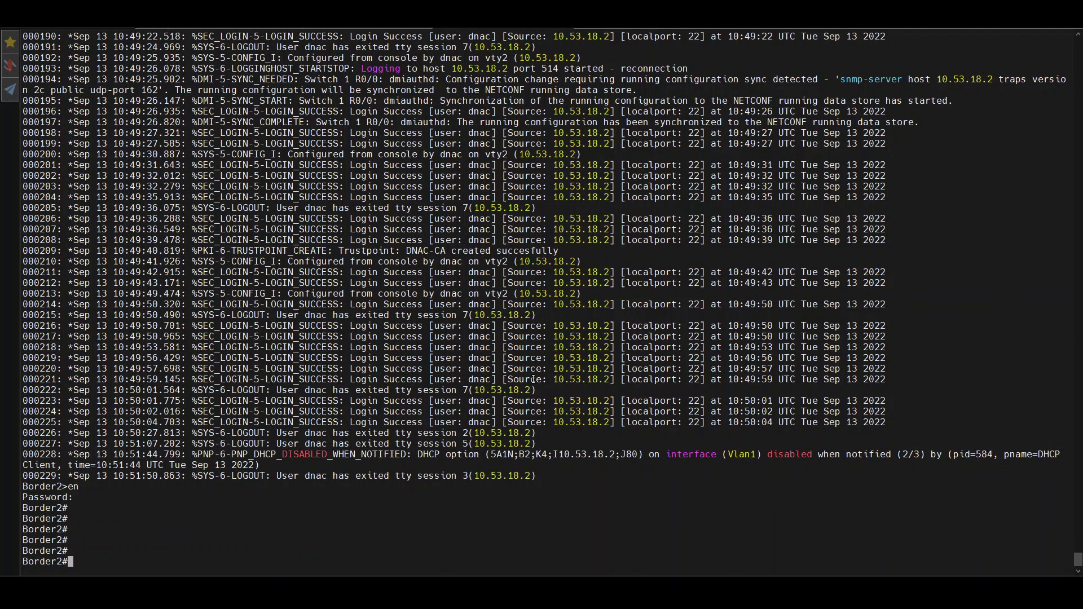
- Run 'sh ip int brie | ex una' and select Loopback0's address 10.53.19.102
text(sh ip int brie | ex una)
key(Return)
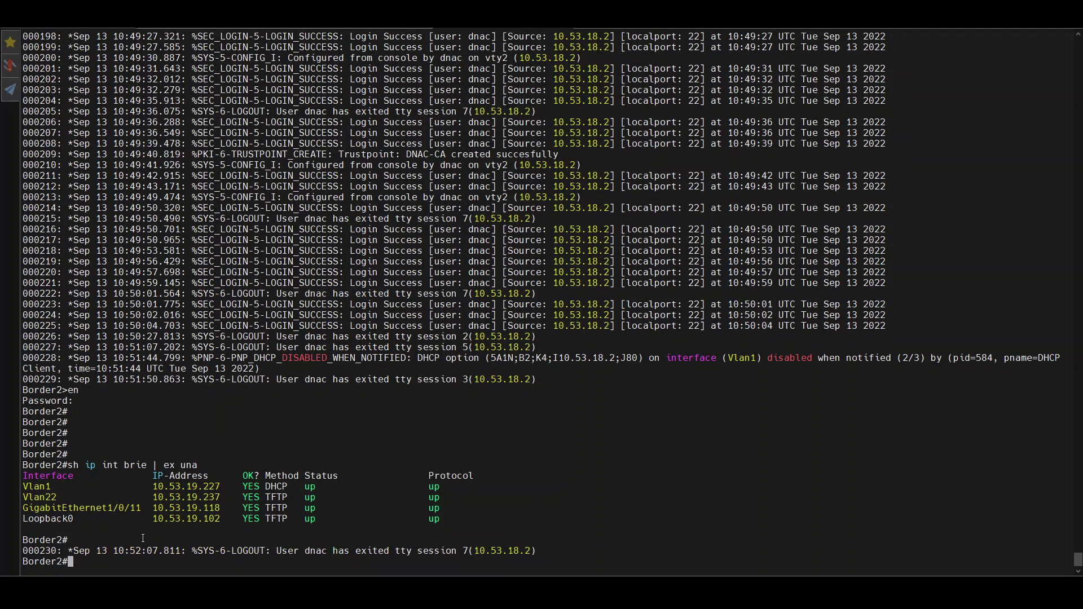
double_click(166, 520)
click(168, 508)
double_click(179, 520)
- Select Border2 in Inventory and open Edit Device from its actions
key(alt+Tab)
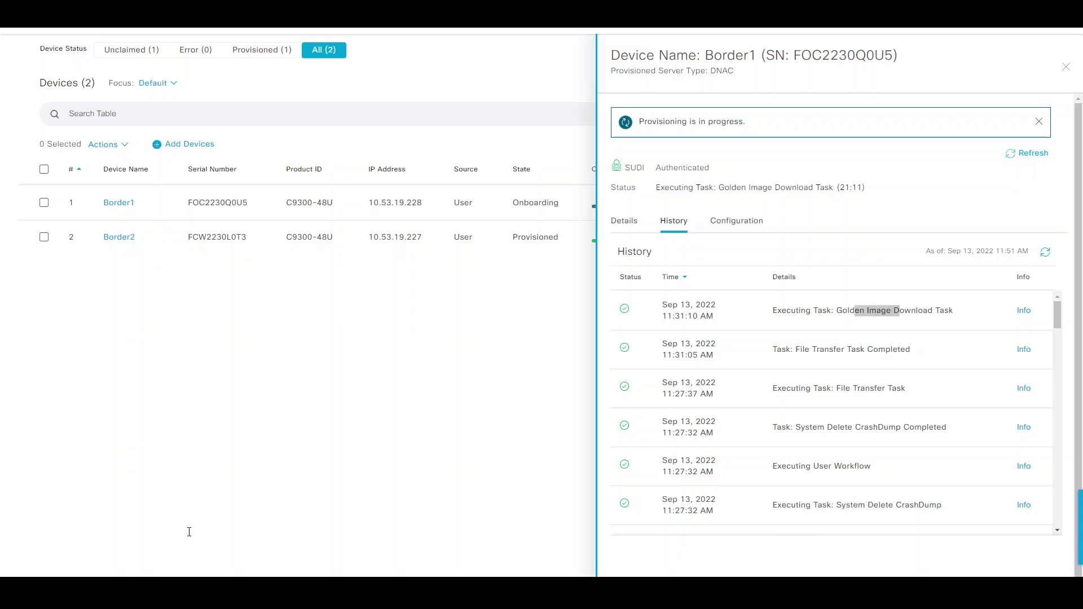
click(1067, 68)
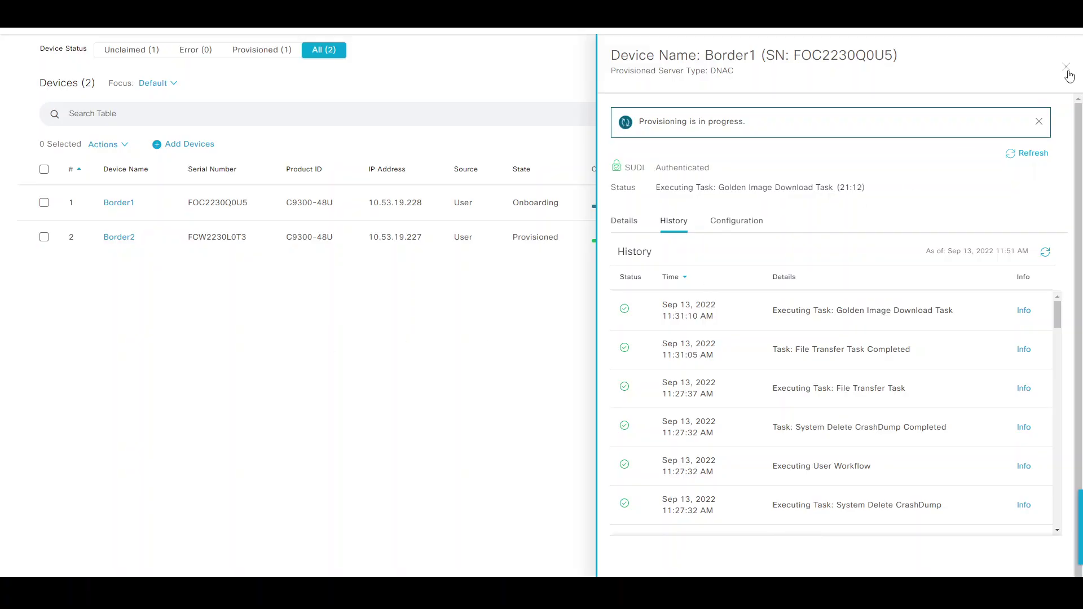
click(26, 26)
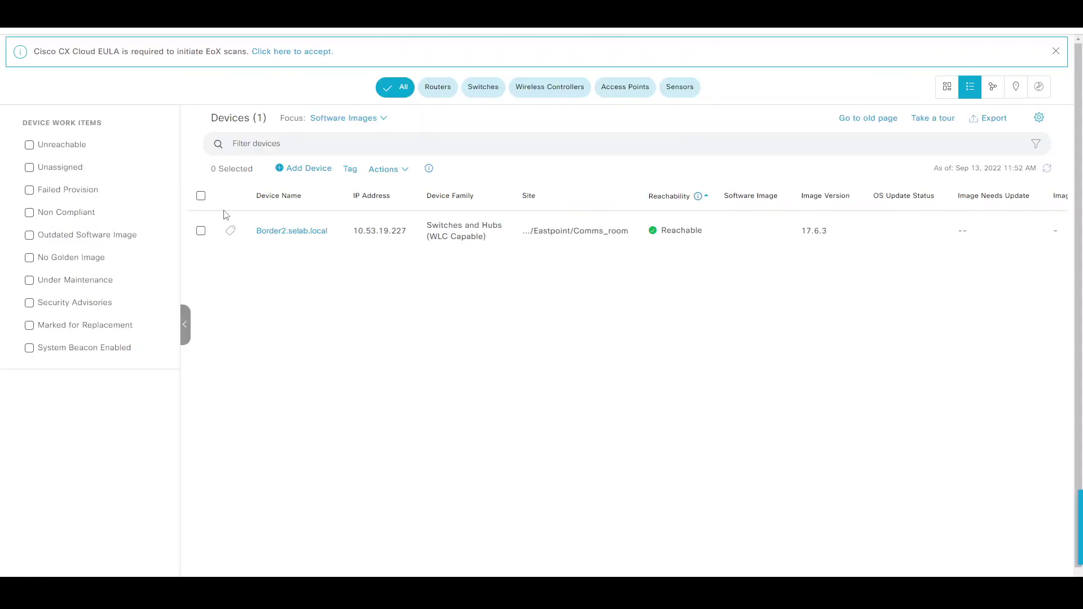
click(201, 261)
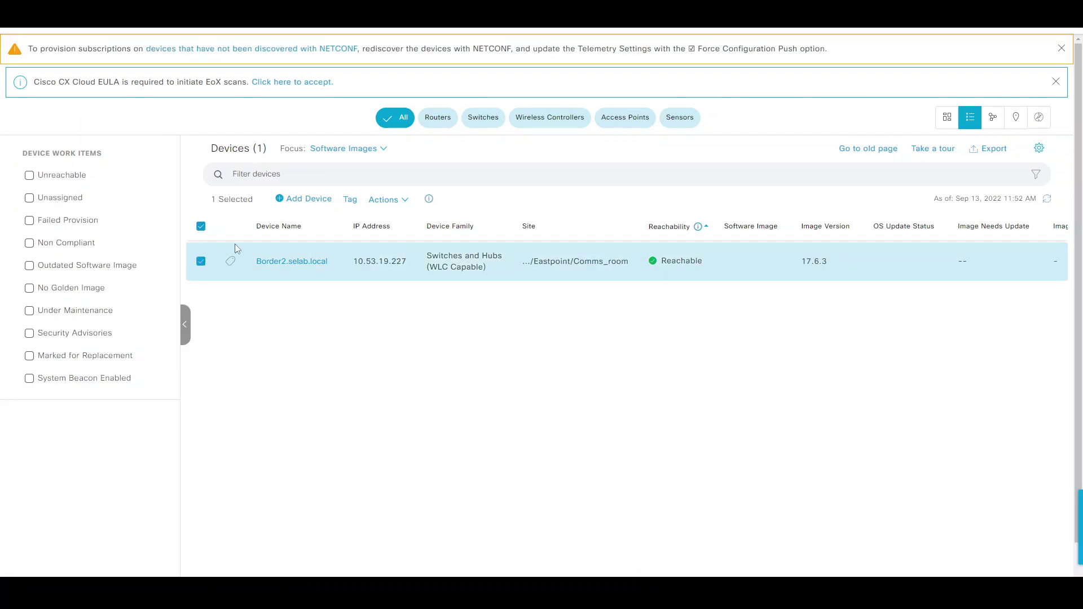
click(383, 200)
mouse_move(395, 225)
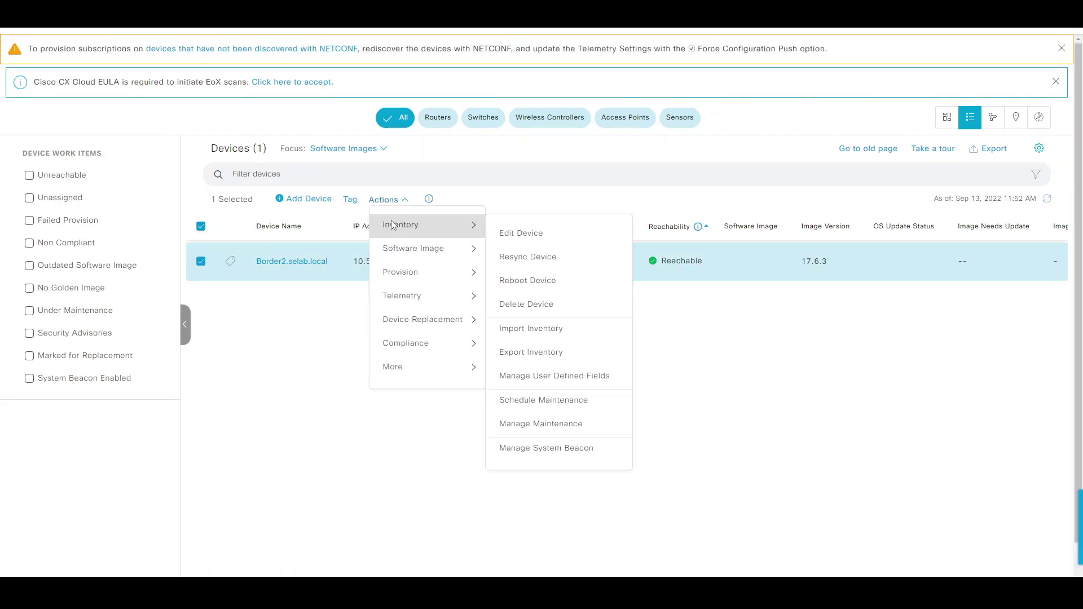
click(515, 231)
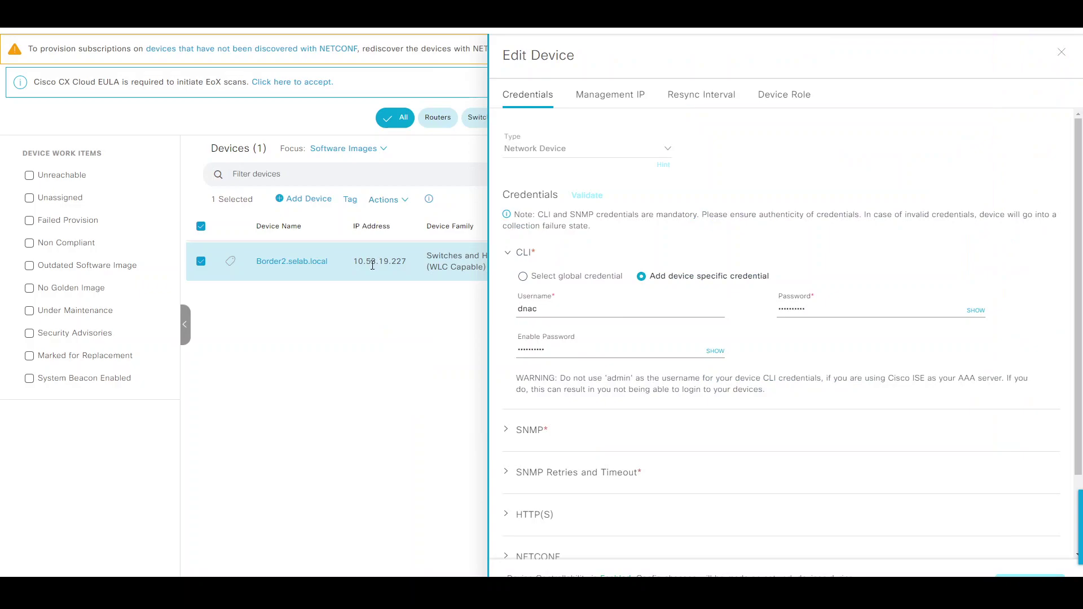
- Replace Border2's management IP with 10.53.19.102 and update
click(595, 100)
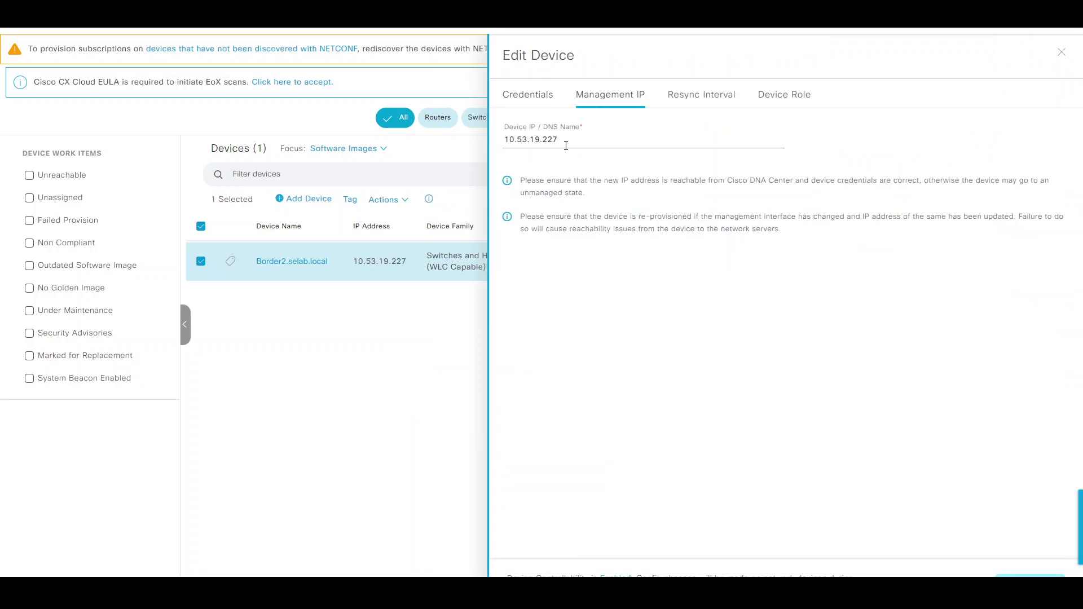
click(575, 143)
key(ctrl+a)
text(10.53.19.102)
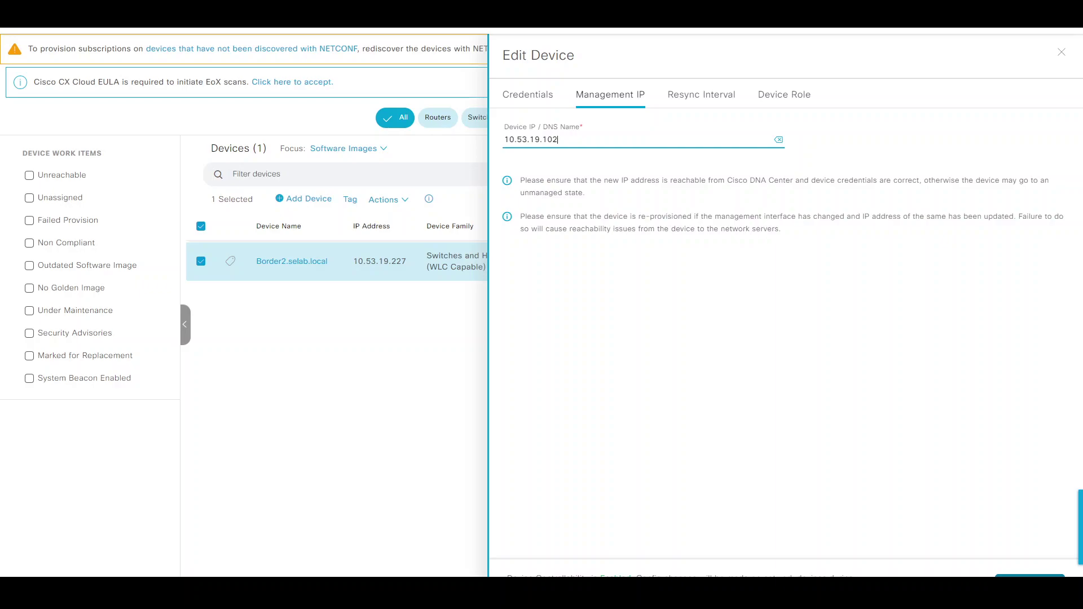
click(1029, 575)
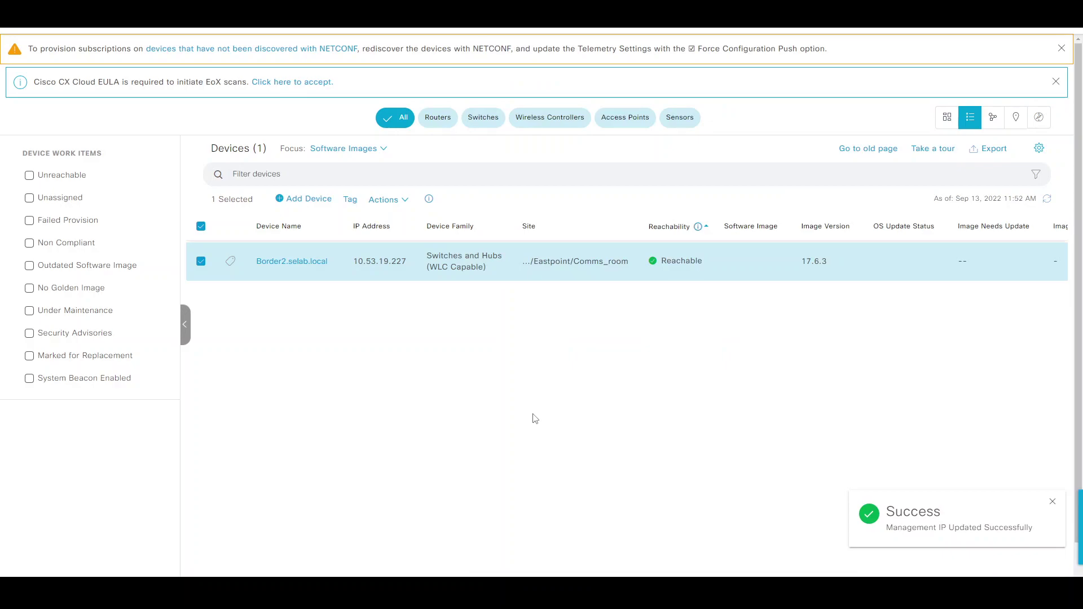
- Return to Border2's console and add blank prompts beneath the interface summary
key(alt+Tab)
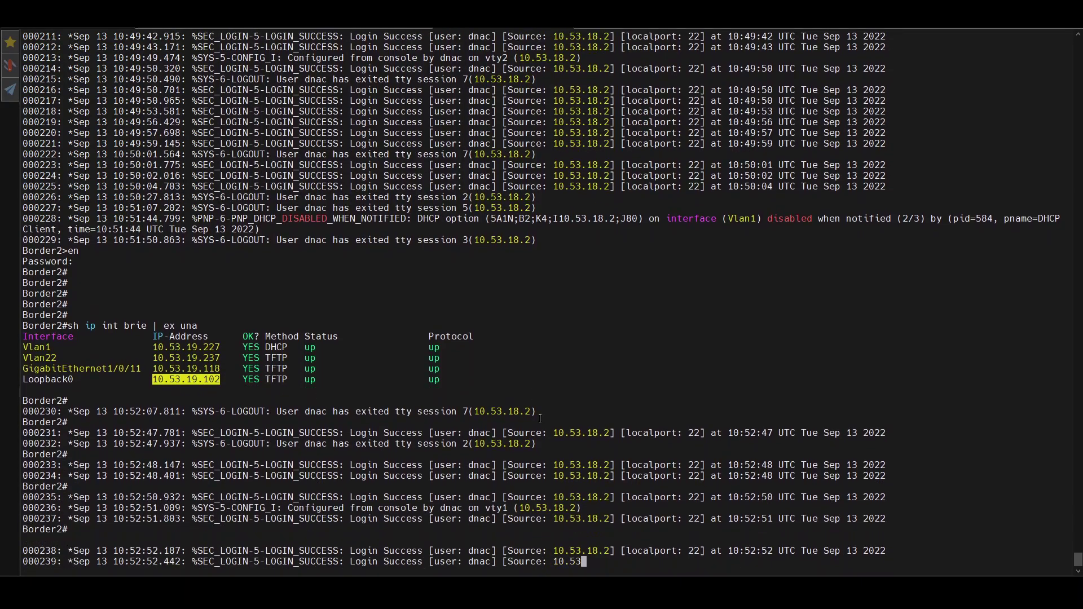
key(Return)
key(Return)
key(Return)
key(Return)
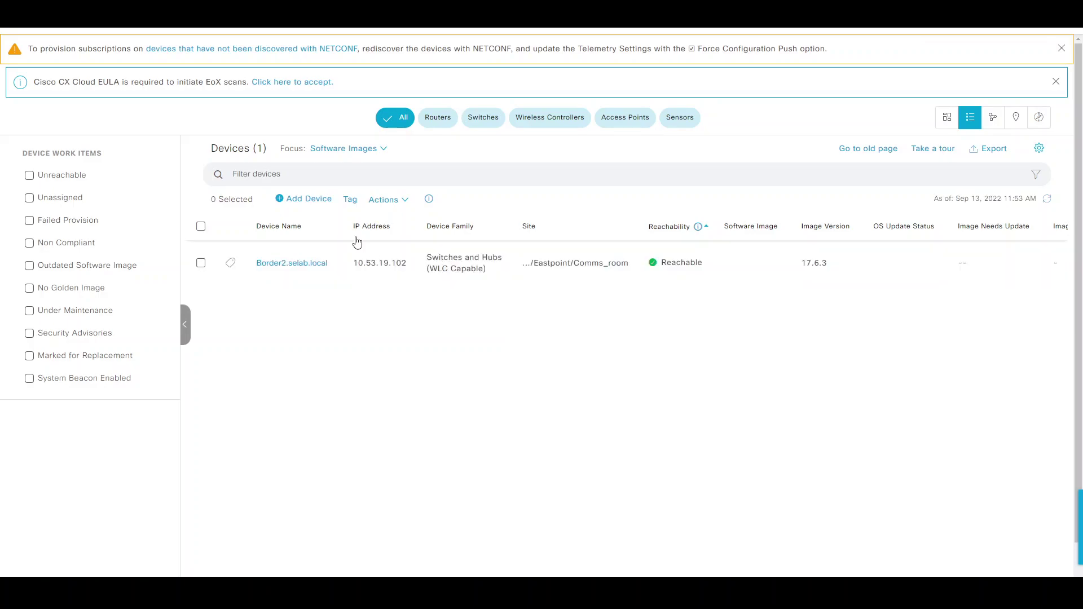
- Set the table focus to Inventory, then open Border1's history in Plug and Play
click(349, 150)
click(348, 185)
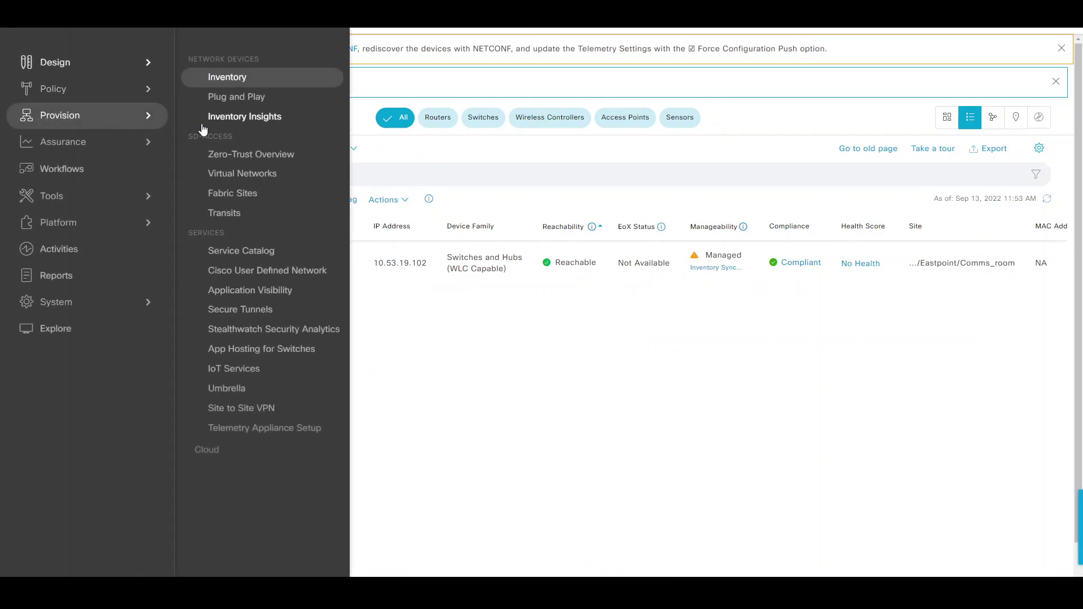
click(217, 97)
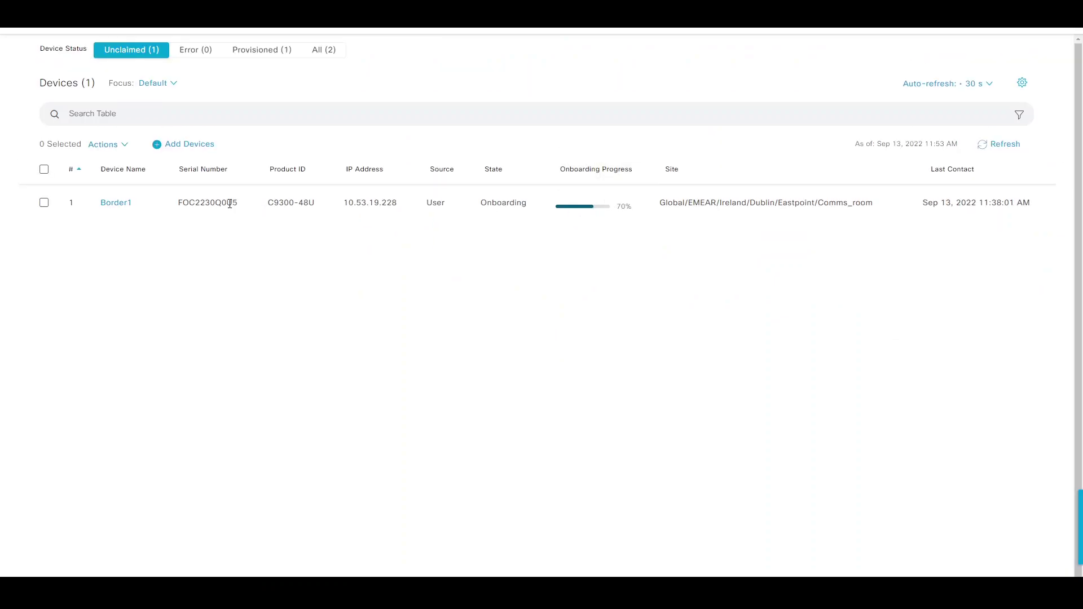
click(115, 206)
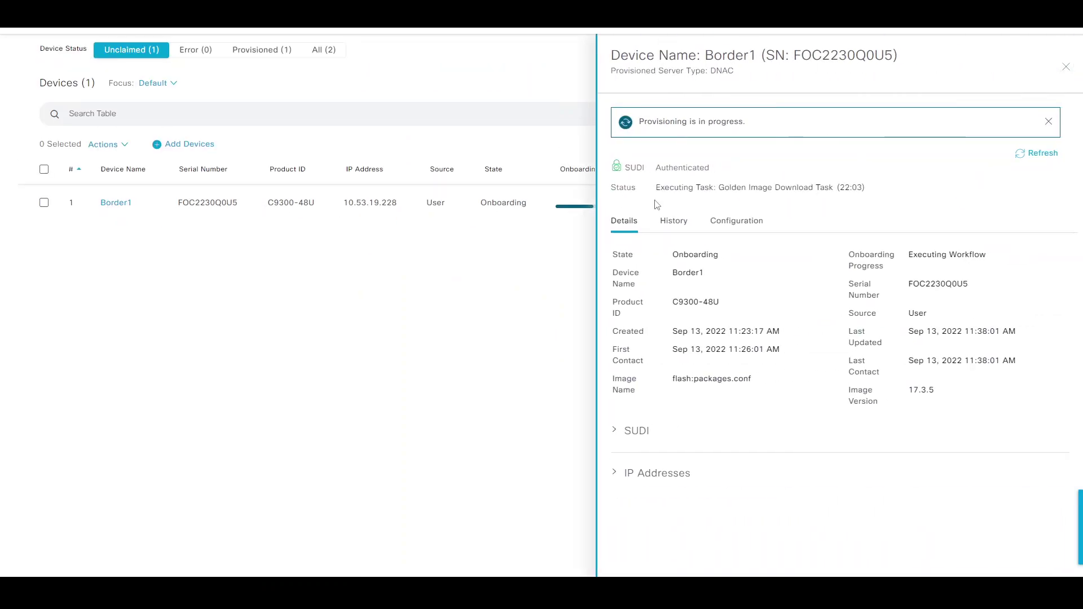
click(674, 222)
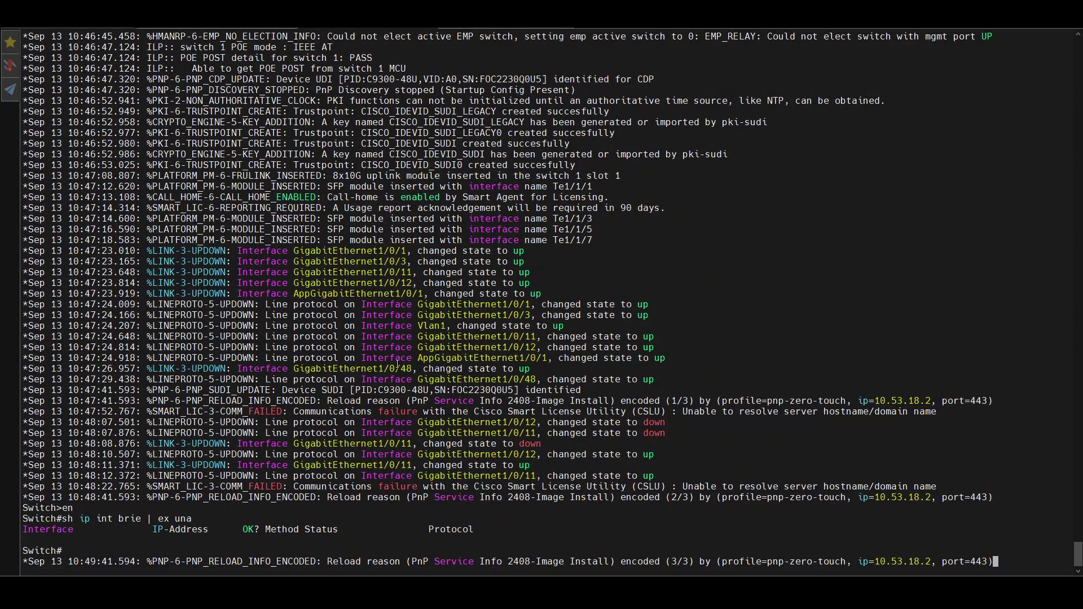
- Scroll the new switch's boot log, marking the upgrade COMPLETED message
scroll(335, 273, up, 2)
scroll(335, 273, up, 20)
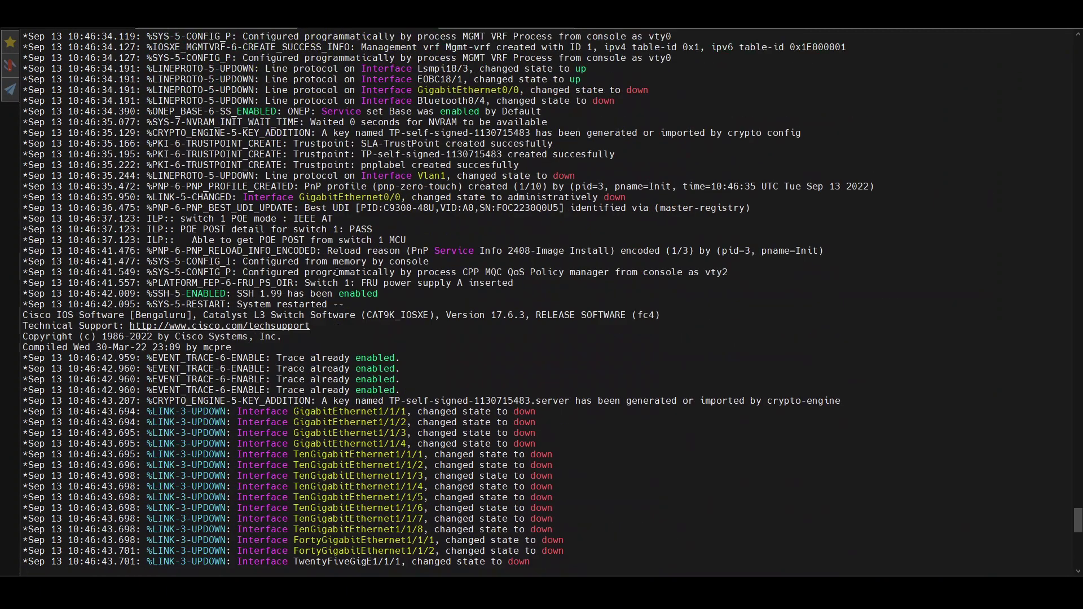
scroll(337, 273, up, 15)
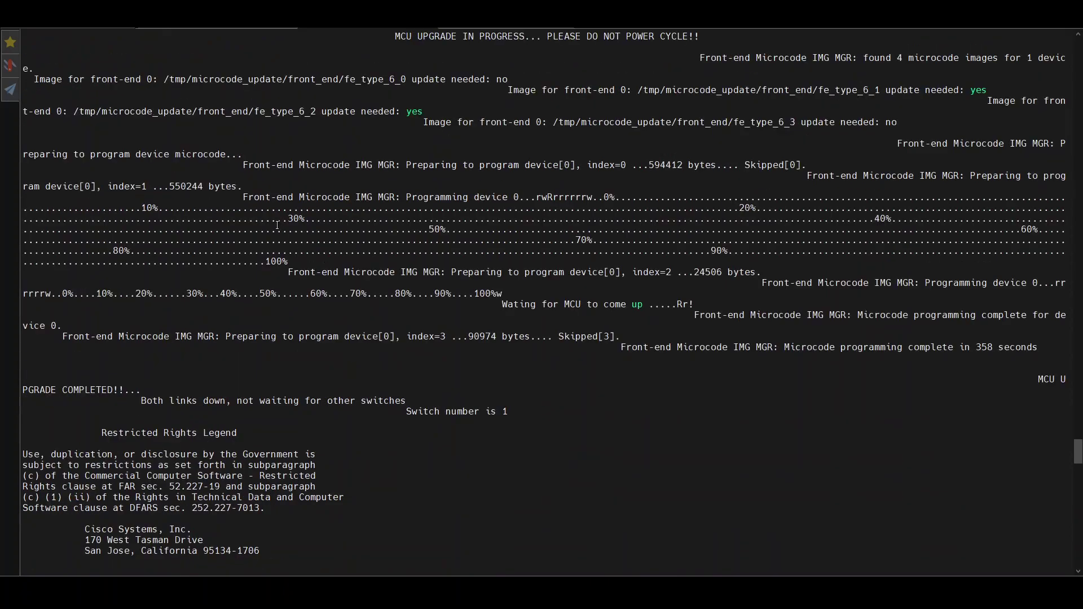
drag(277, 225, 345, 272)
scroll(308, 318, down, 5)
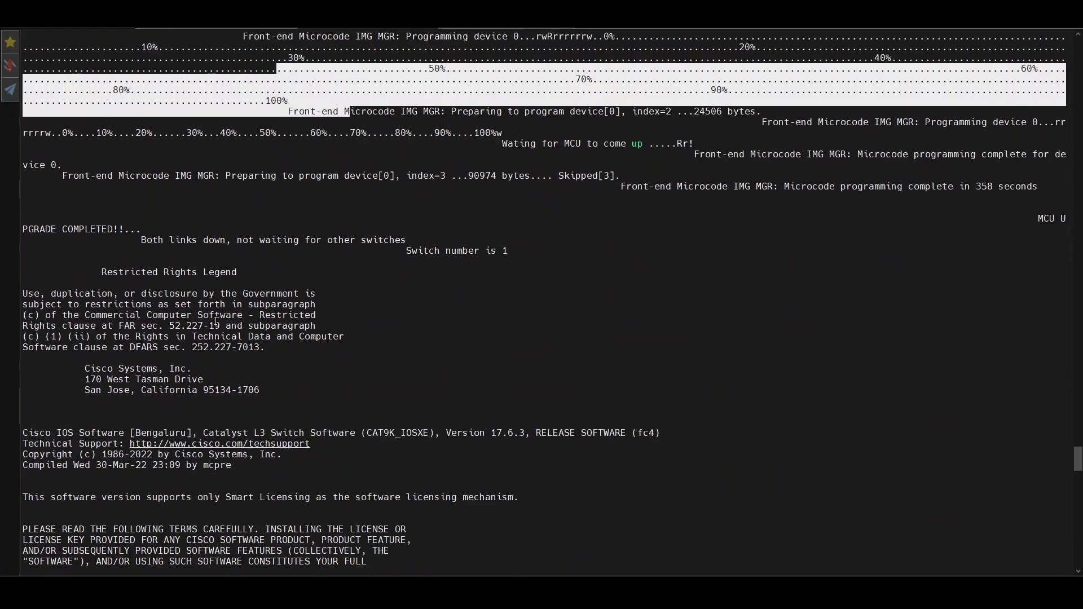
double_click(64, 233)
scroll(406, 351, down, 20)
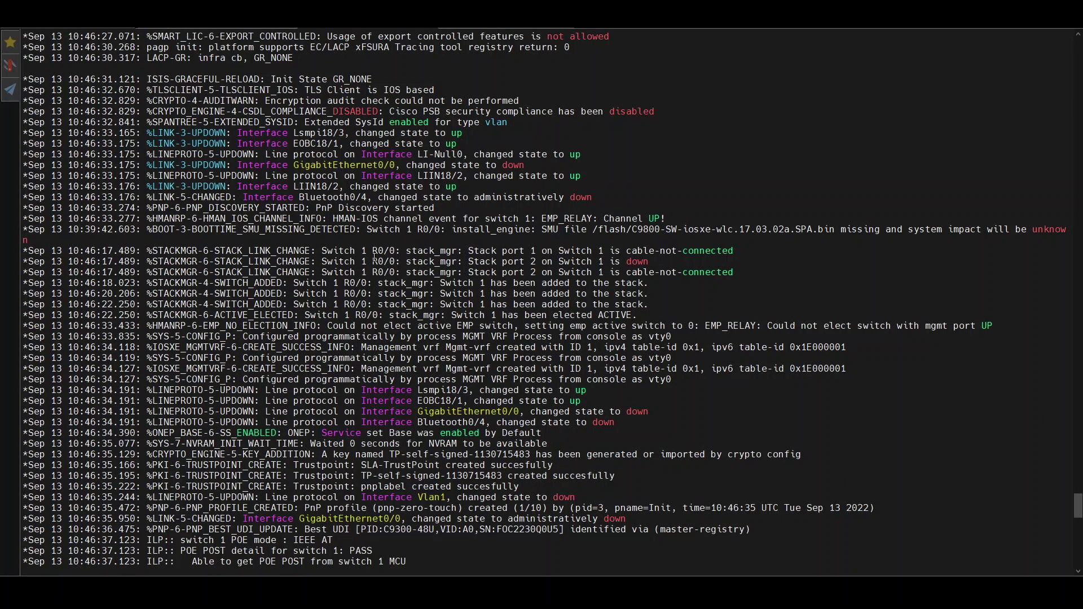
scroll(349, 259, down, 13)
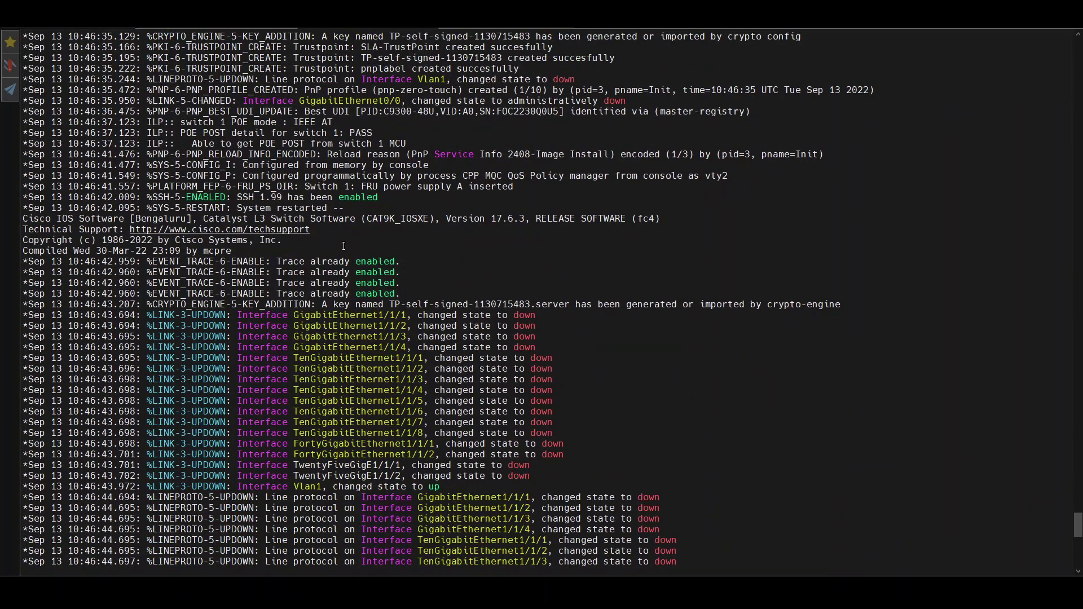
scroll(343, 246, down, 3)
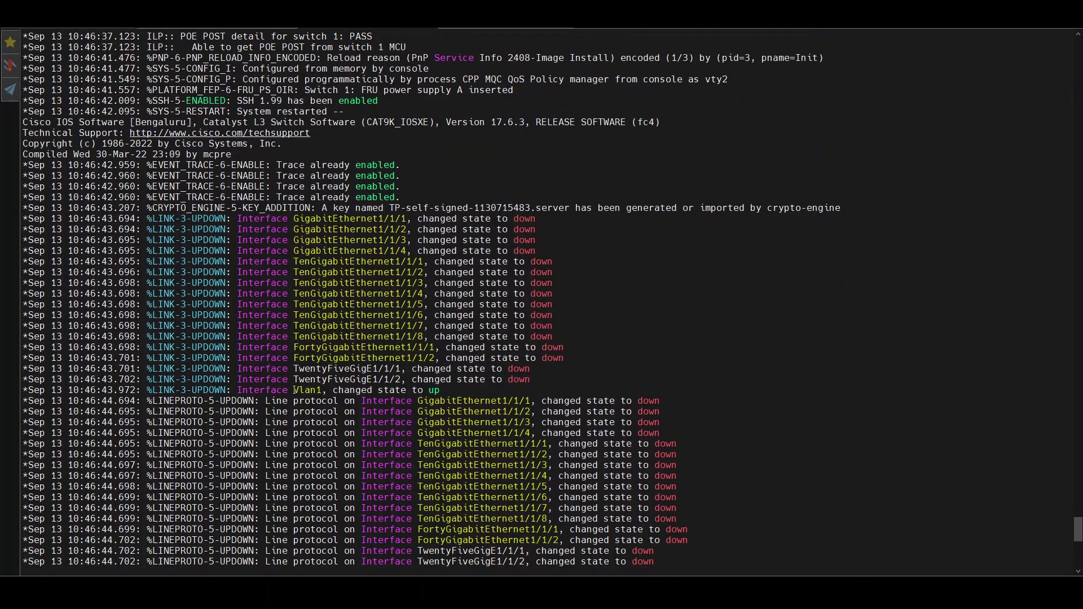
drag(265, 390, 406, 390)
scroll(424, 386, down, 9)
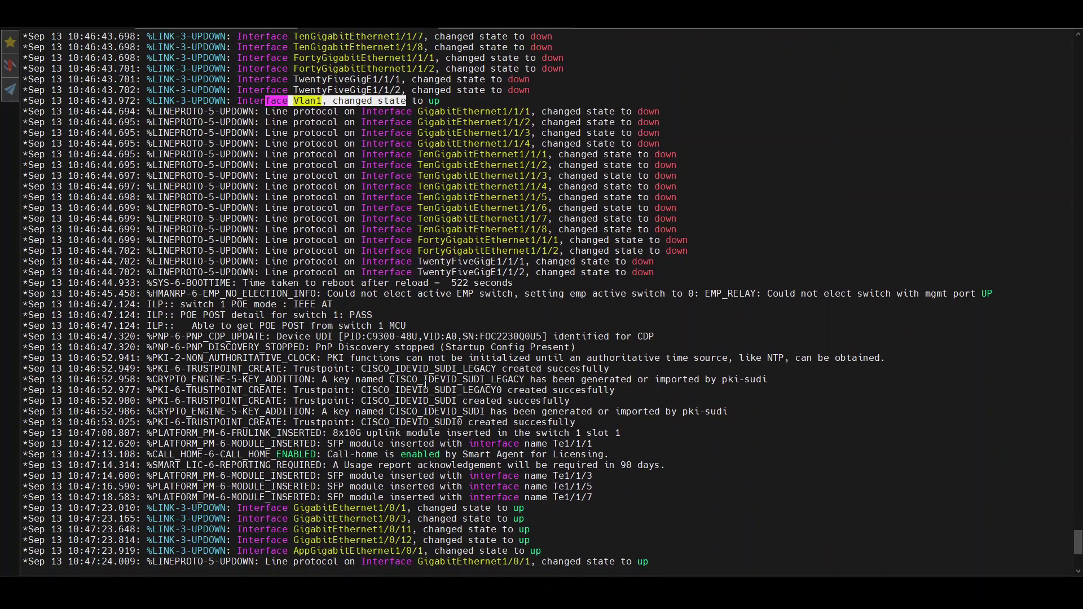
scroll(425, 385, down, 8)
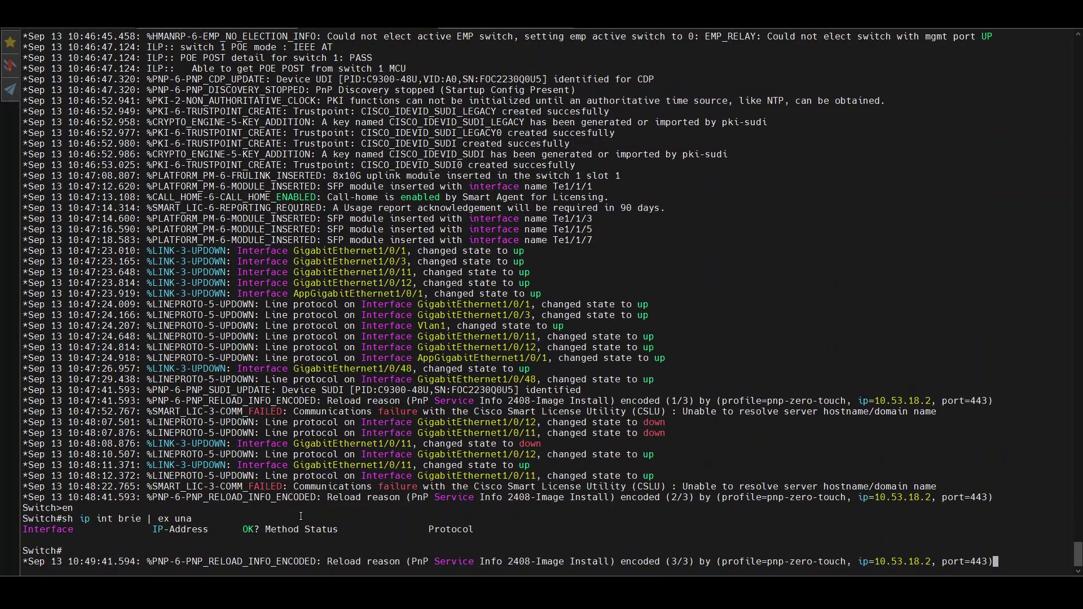
- Rerun 'sh ip int brie | ex una' on the rebooted switch, showing no assigned addresses
key(Return)
key(Return)
key(Return)
key(Return)
key(Return)
key(Up)
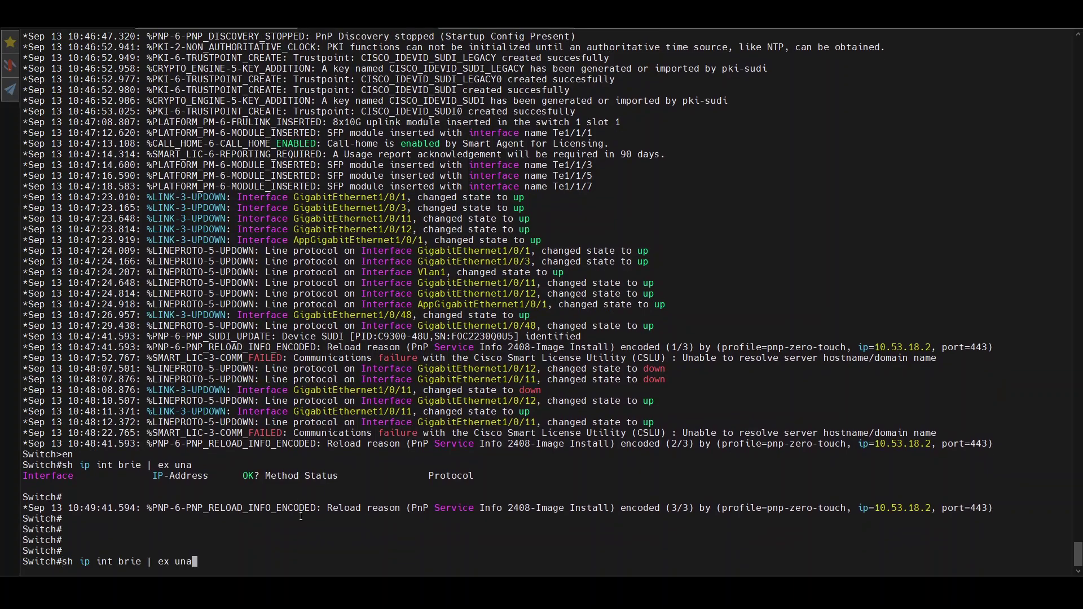
key(Return)
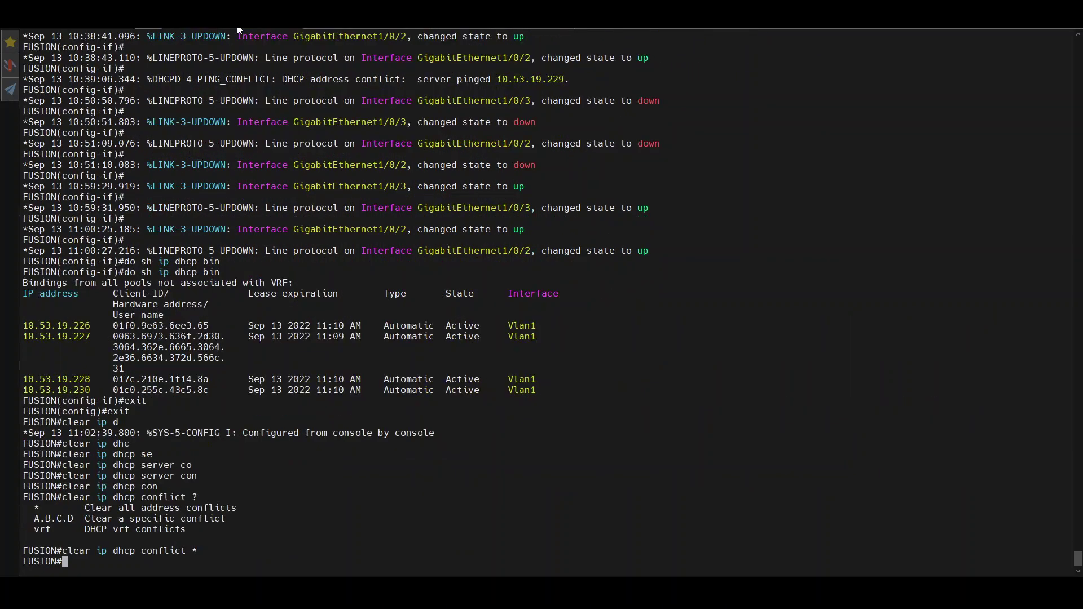
- Run 'sh run | se ip dhcp' on FUSION and highlight the lease 0 0 10 value
key(Return)
key(Return)
key(Return)
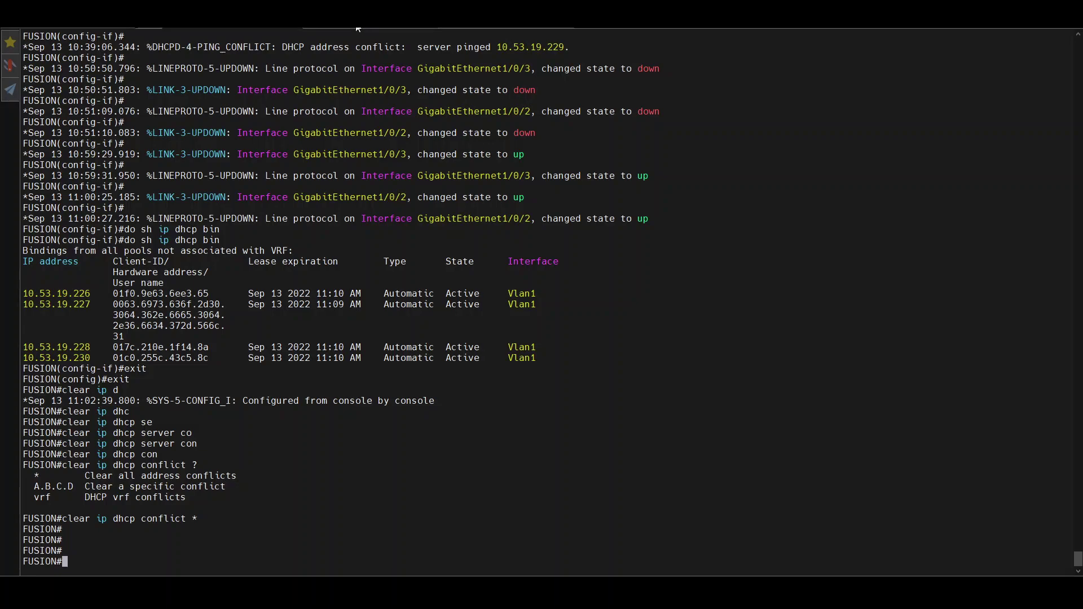
text(sh run | se ip dhcp)
key(Return)
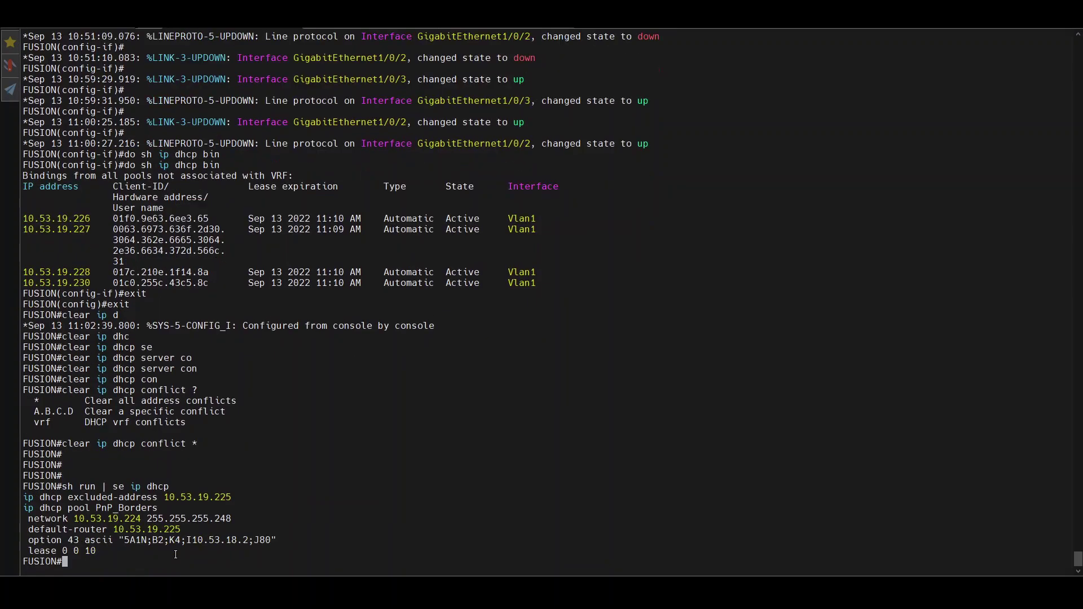
drag(43, 550, 97, 551)
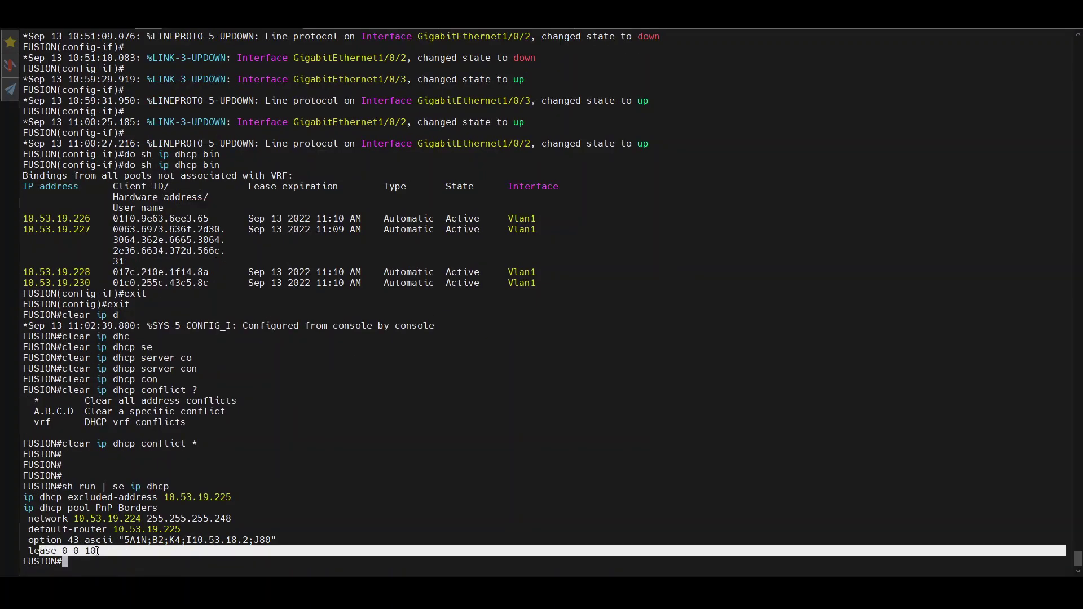
click(95, 551)
double_click(93, 550)
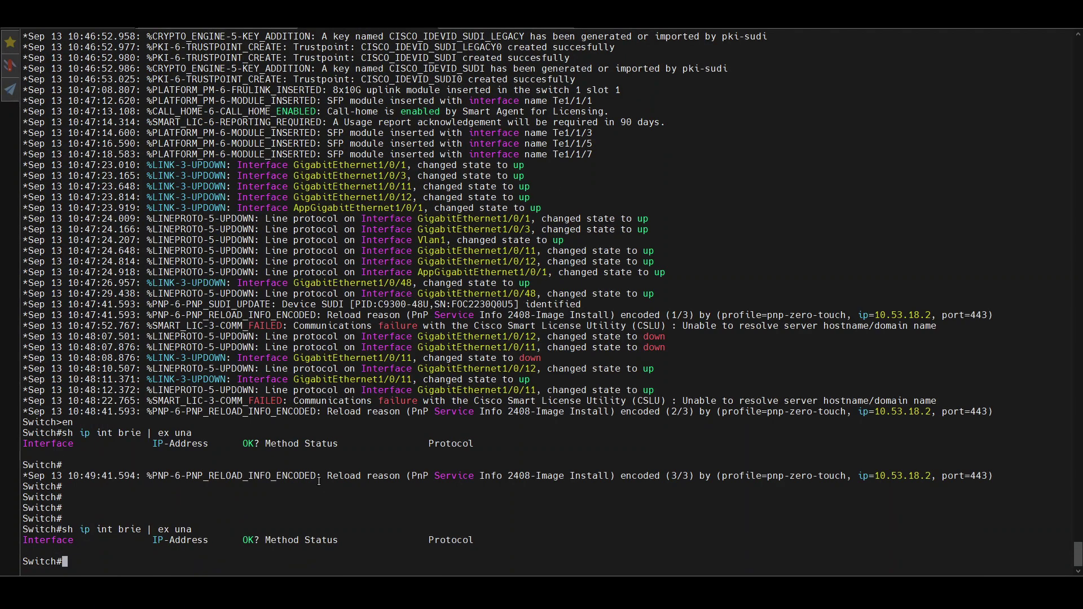
- Recheck interface addresses, then shut and re-enable Vlan1 in configuration mode
key(Up)
key(Return)
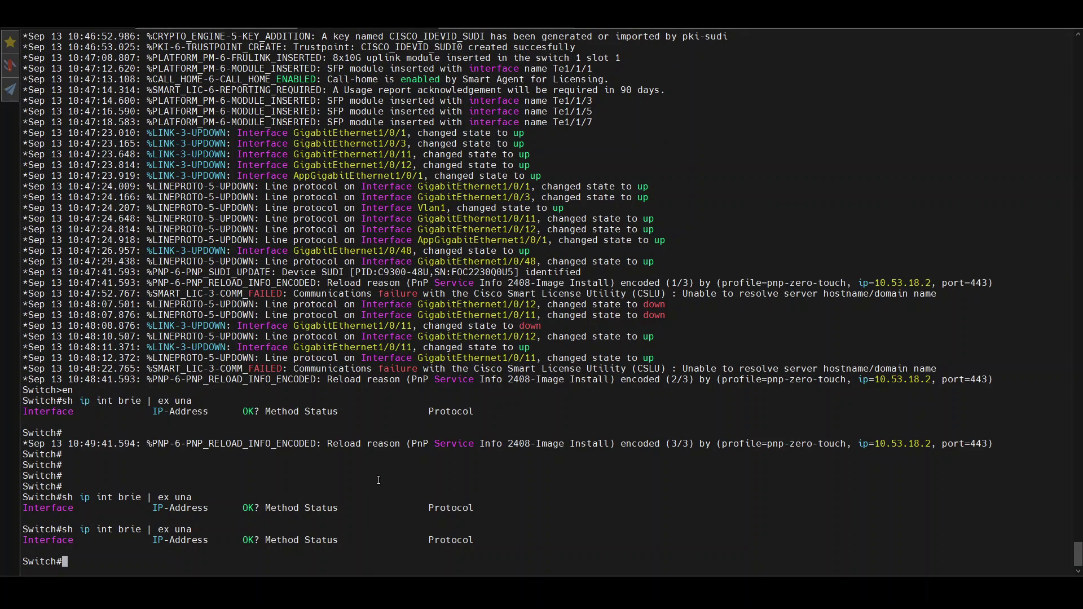
text(conf t)
key(Return)
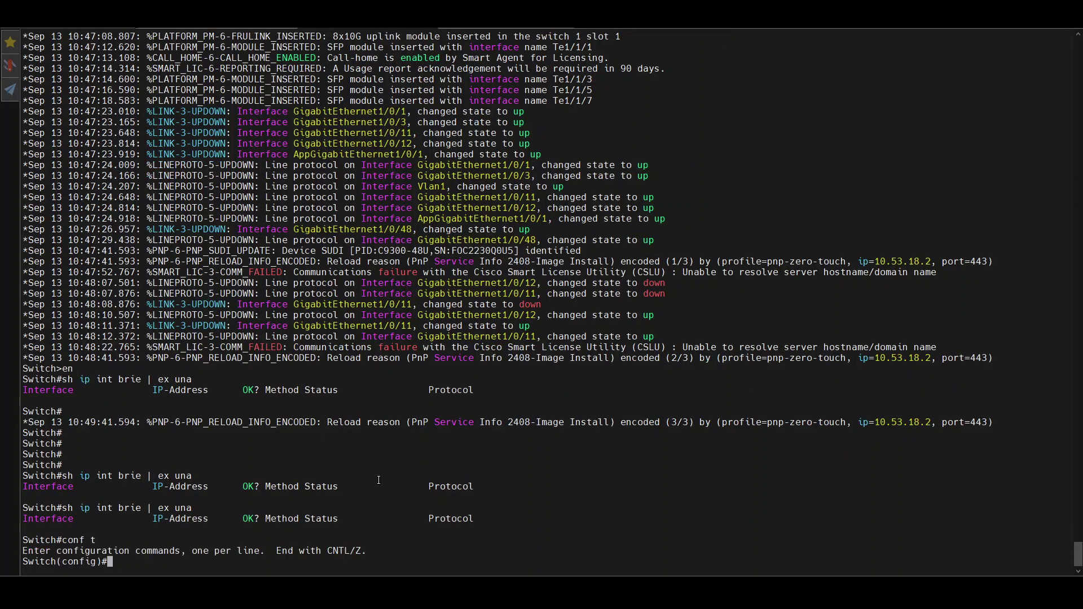
text(int vlan 1)
key(Return)
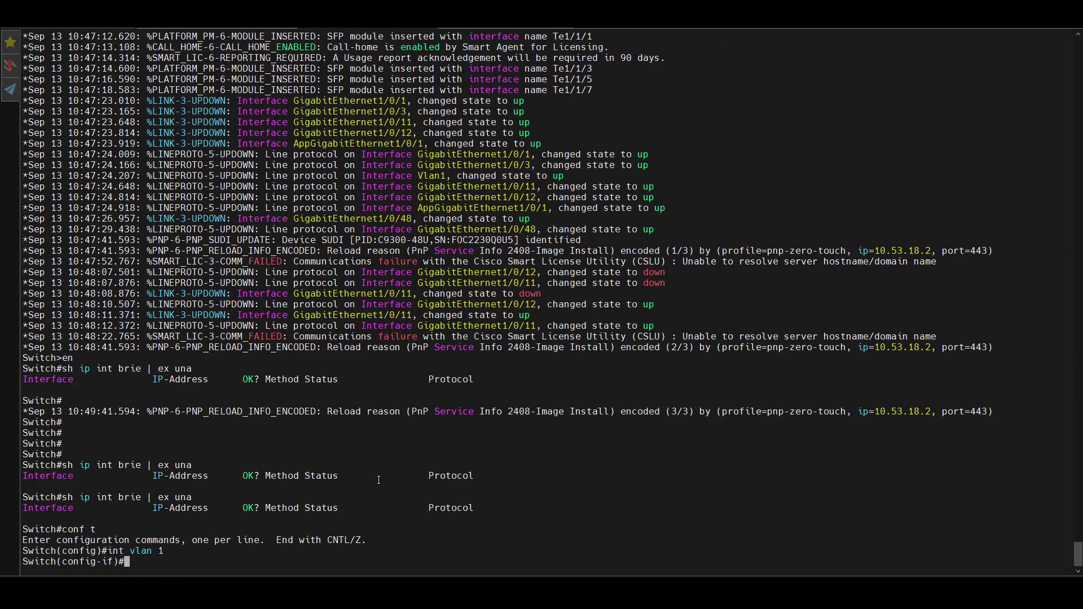
text(sh)
key(Return)
text(no sh)
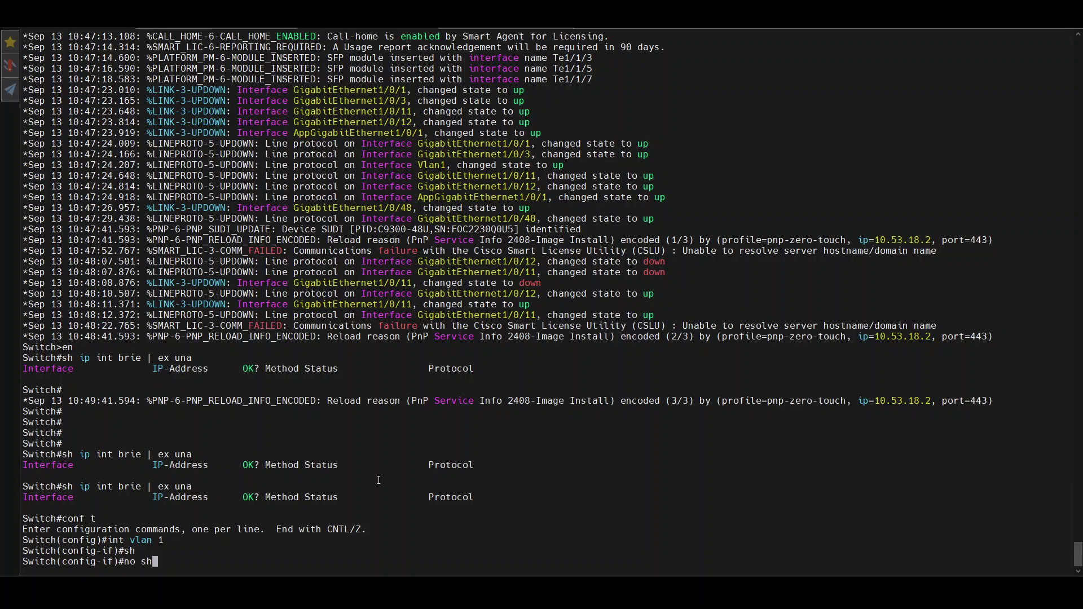
key(Return)
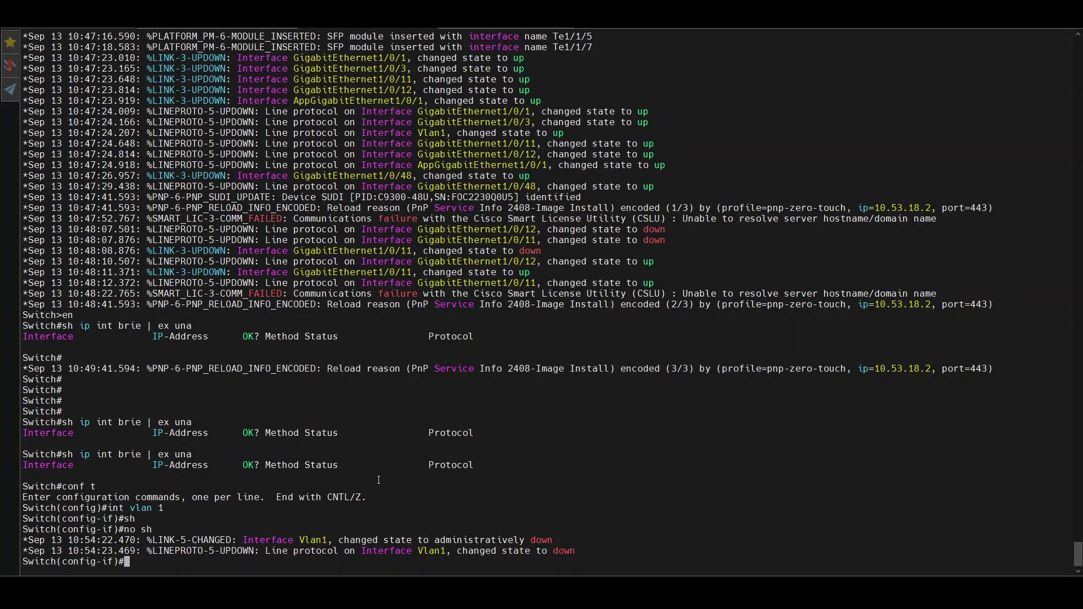
- Set Vlan1 to 'ip address dhcp' and list assigned interface addresses again
key(Return)
key(Return)
key(Return)
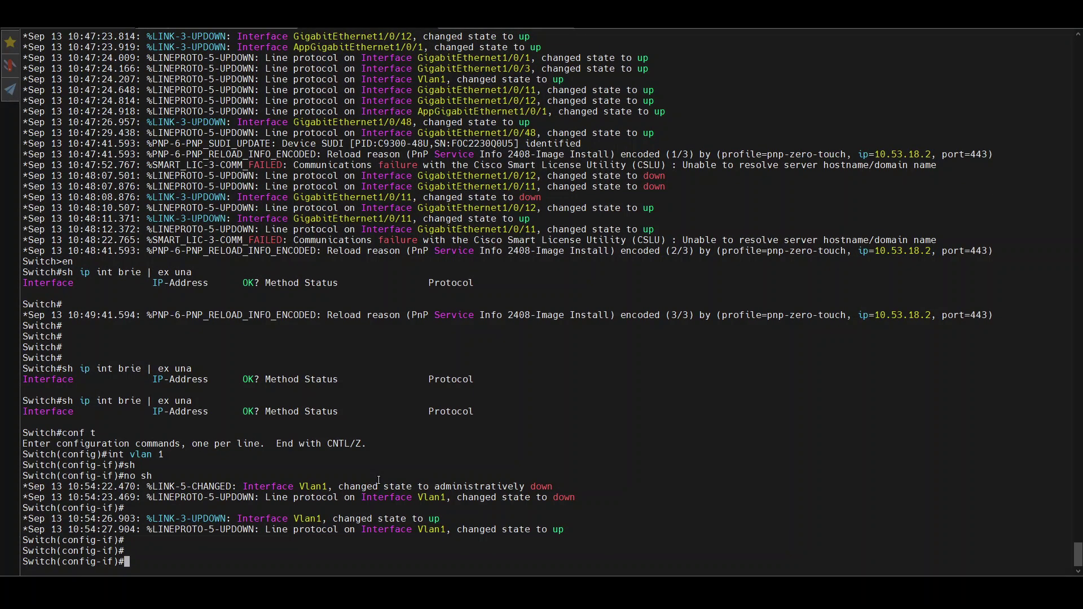
text(ip add dh)
key(Tab)
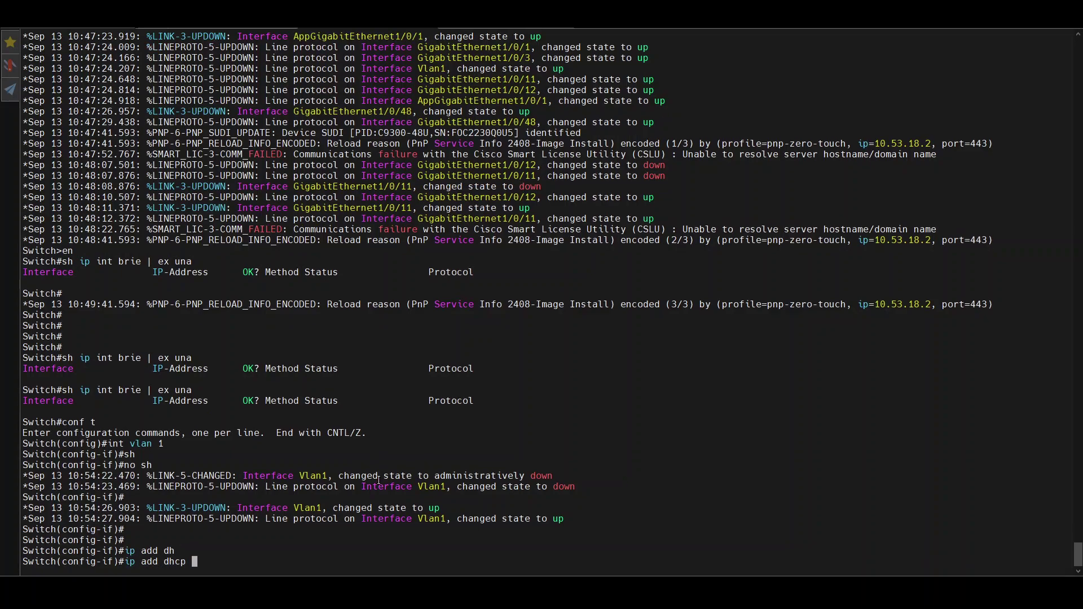
key(Return)
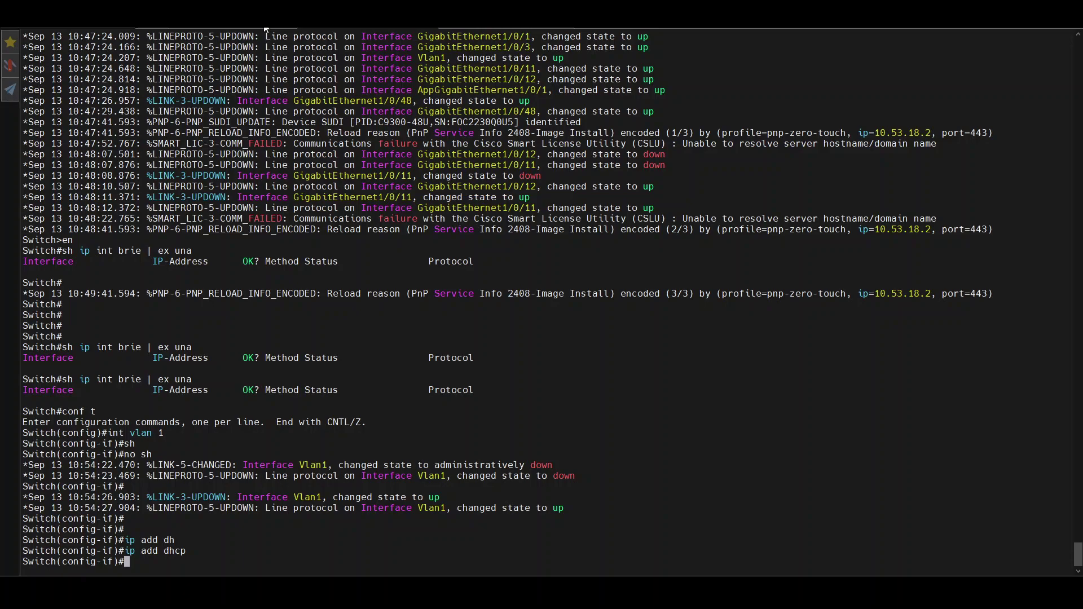
text(do sh ip int brie | ex una)
key(Return)
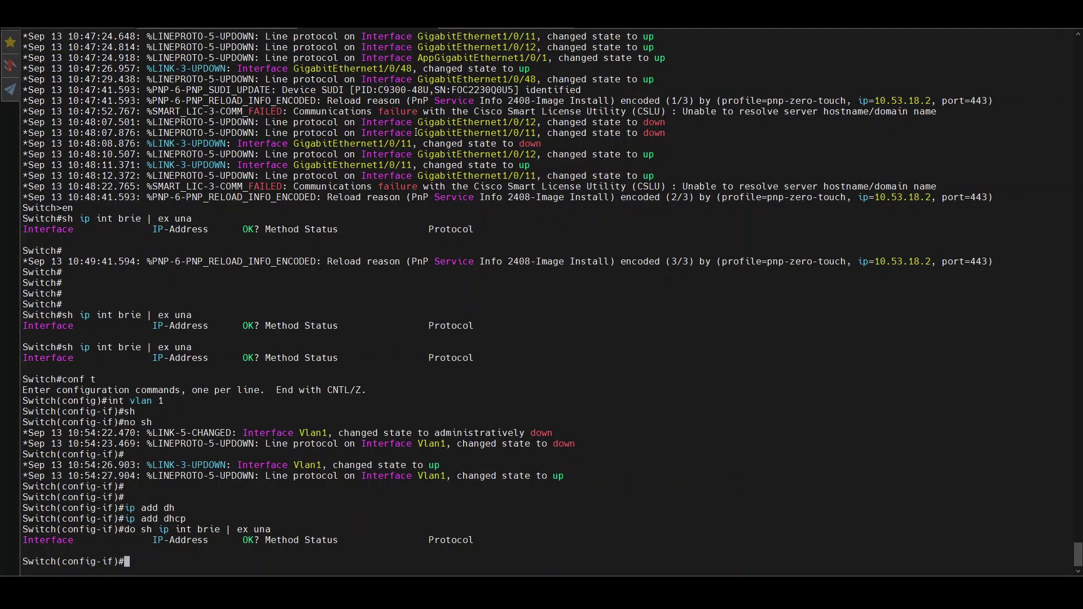
- Begin 'ip add' and copy Border1's address 10.53.19.228 from DNA Center
text(ip add)
key(alt+Tab)
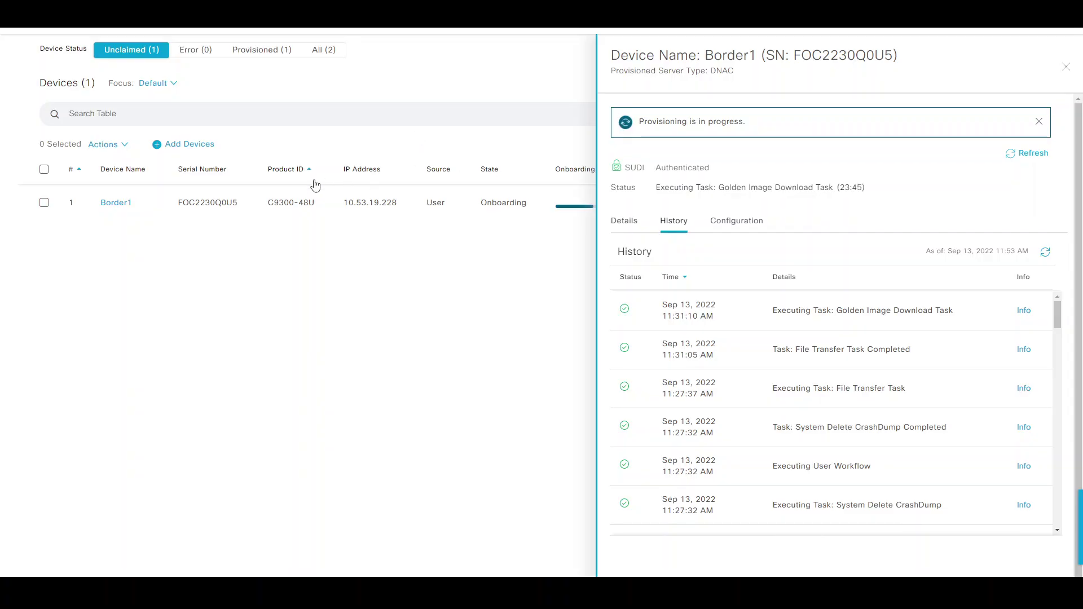
double_click(350, 204)
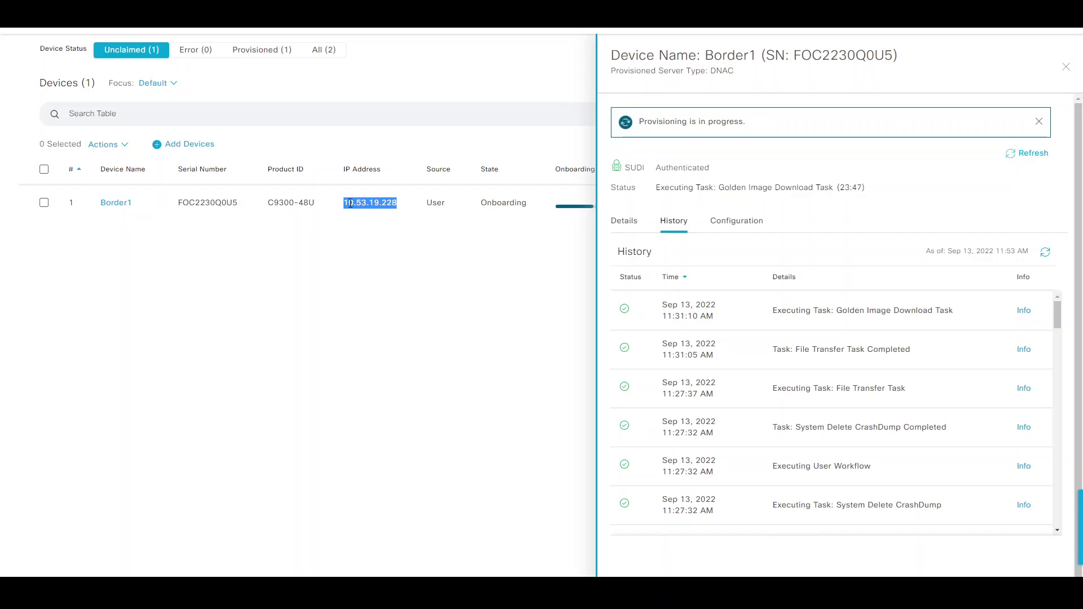
key(alt+Tab)
- Assign Vlan1 the address 10.53.19.228 with mask 255.255.255.248
right_click(363, 275)
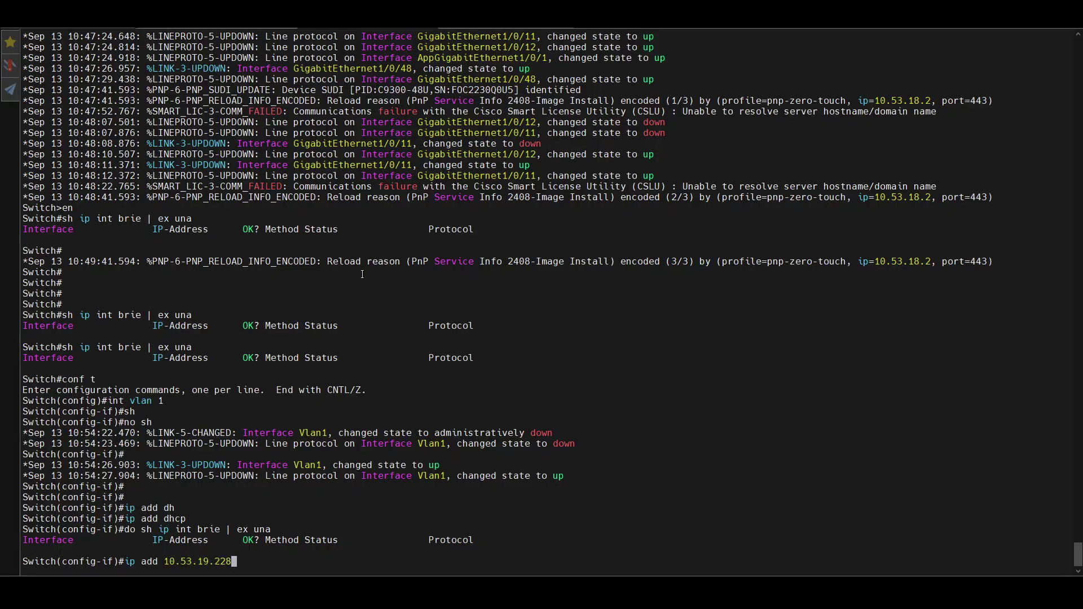
text(255.255.2)
text(55.255.248)
key(Return)
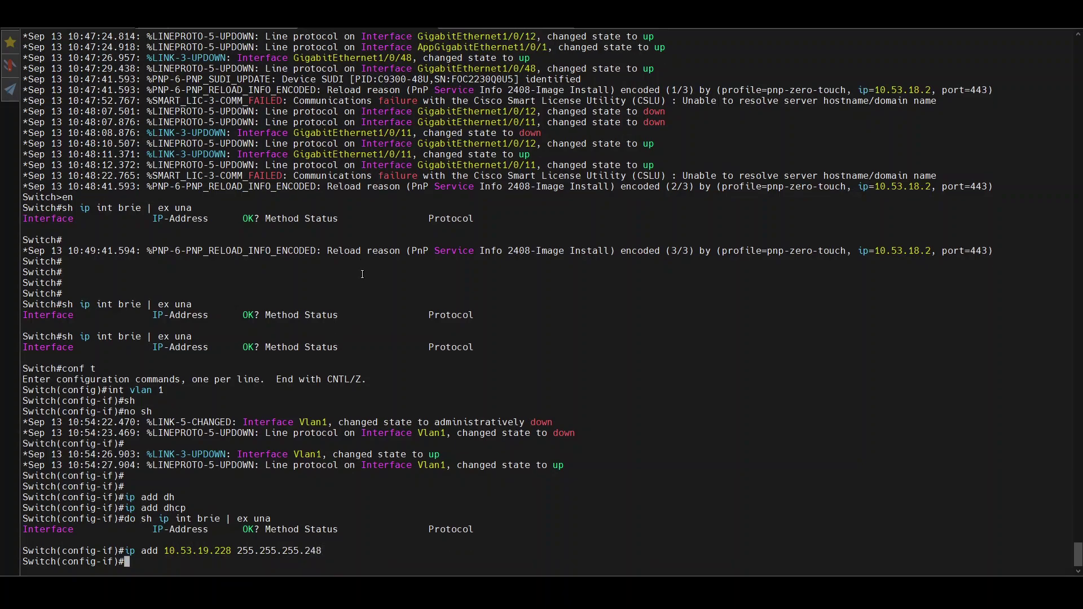
- Check the routing table and add default route 0.0.0.0 0.0.0.0 via 10.53.19.225
text(do sh ip route)
key(Return)
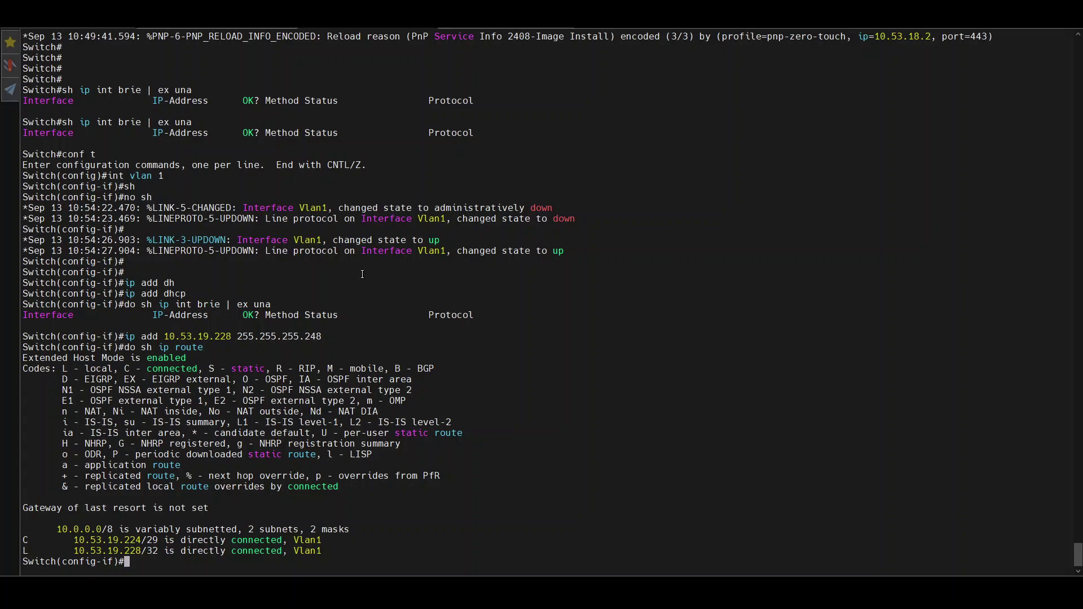
text(ip route 0.0.0.0 0.0.0.0 10.53.)
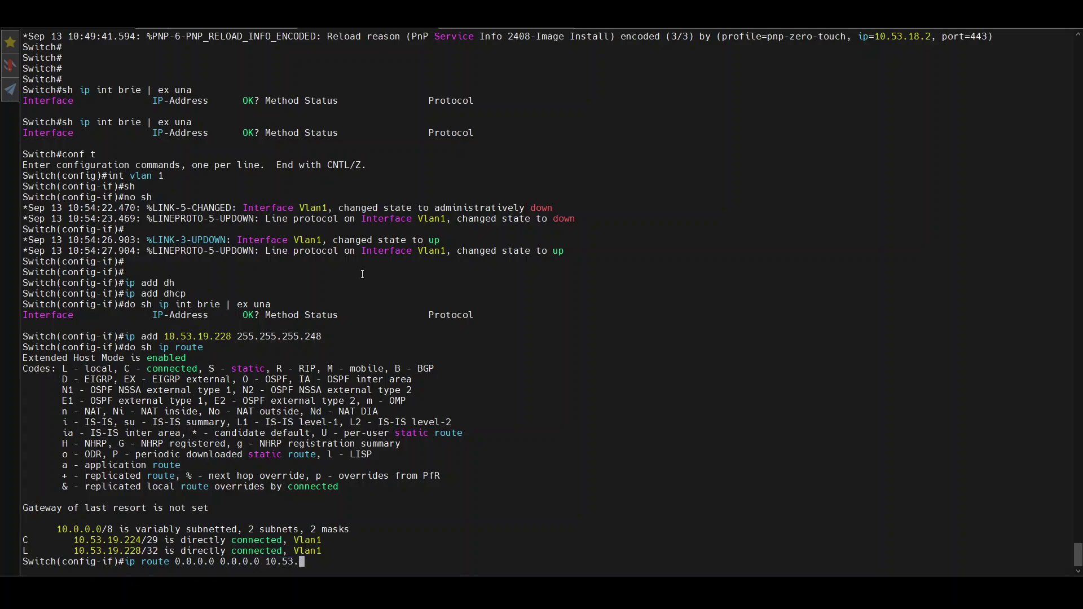
text(19.225)
key(Return)
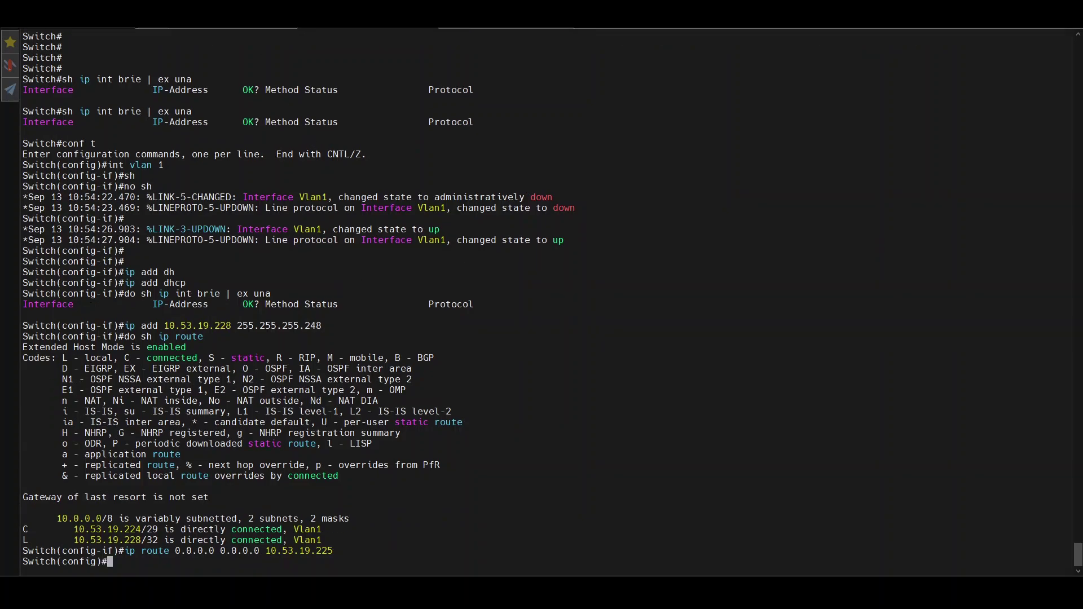
- On the FUSION router, confirm Vlan1's gateway address 10.53.19.225 with 'sh ip int brie | ex una'
key(ctrl+Tab)
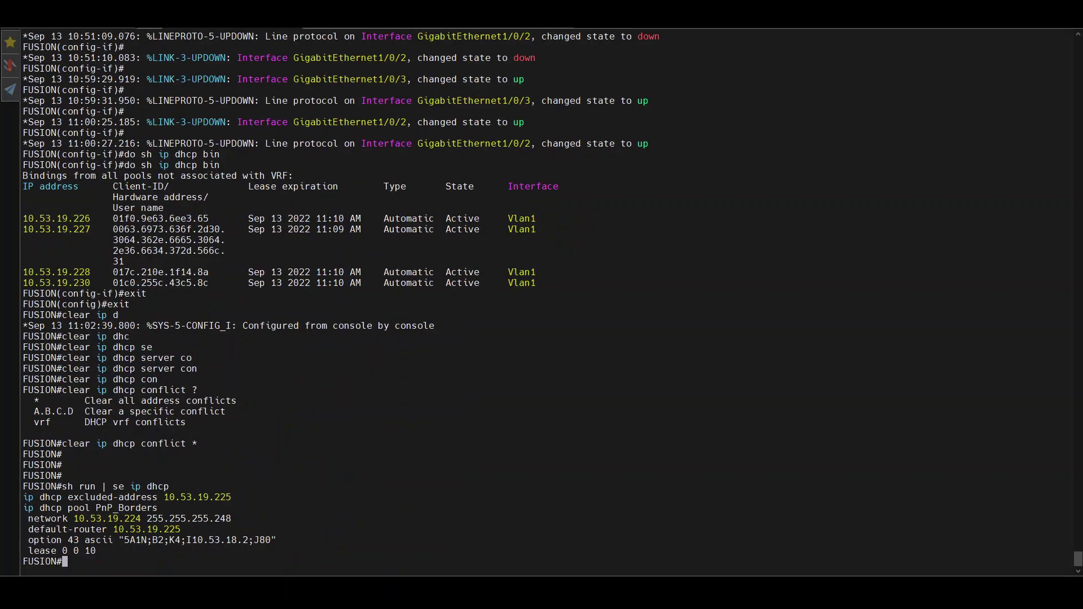
text(sh ip int brie | ex una)
key(Return)
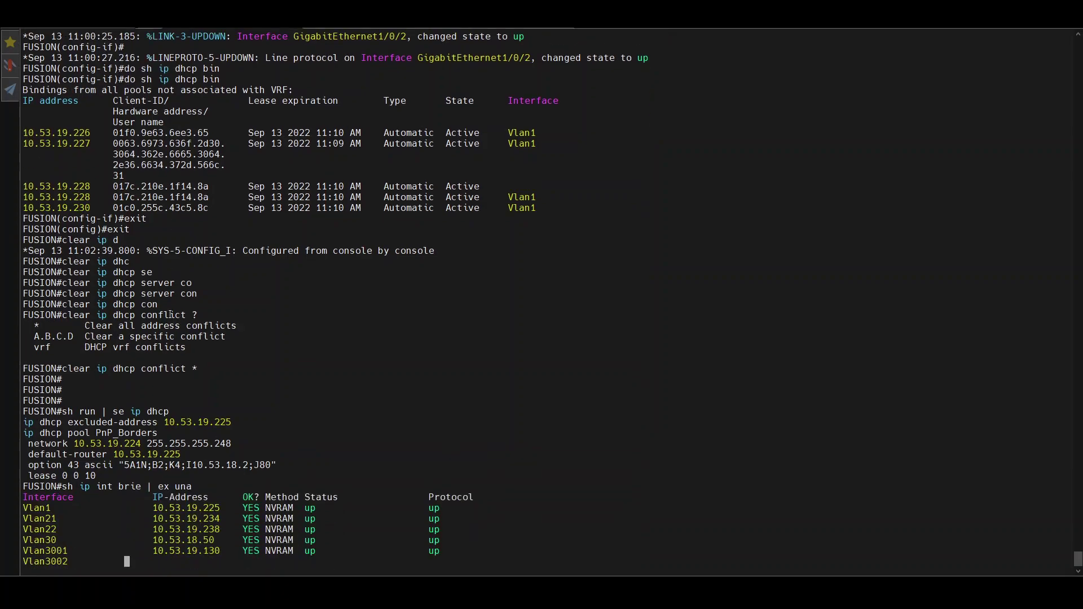
double_click(178, 468)
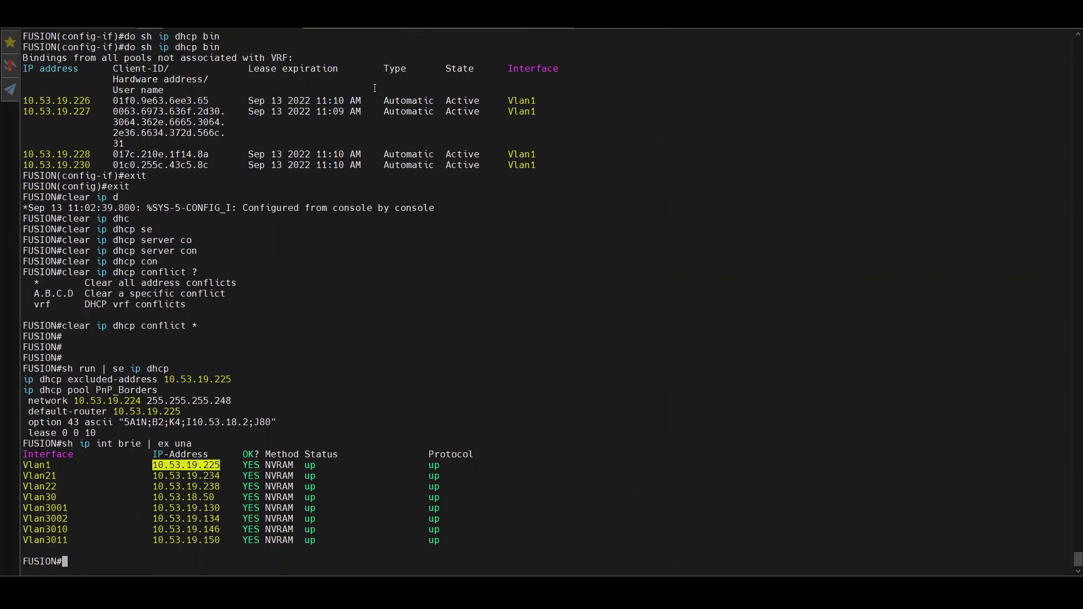
click(364, 28)
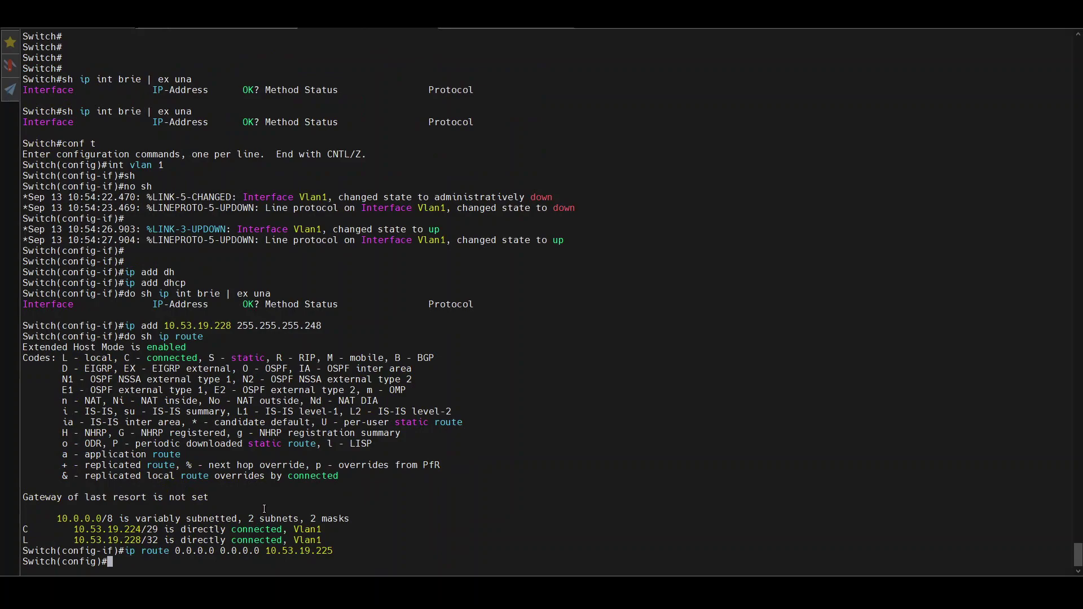
- Ping DNA Center at 10.53.18.2 from the switch with 'do ping'
text(ping)
key(ctrl+a)
text(do)
key(ctrl+e)
text(10.53.18.2)
key(Return)
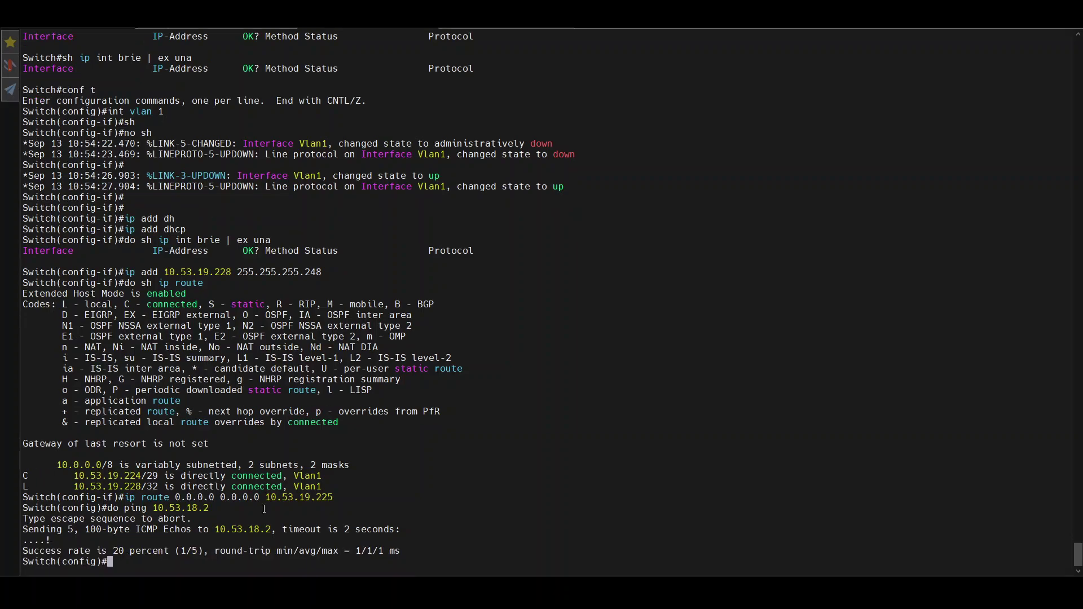
- Reapply the default route and rerun the ping to 10.53.18.2 until it succeeds
text(do ping 10.53.18.2)
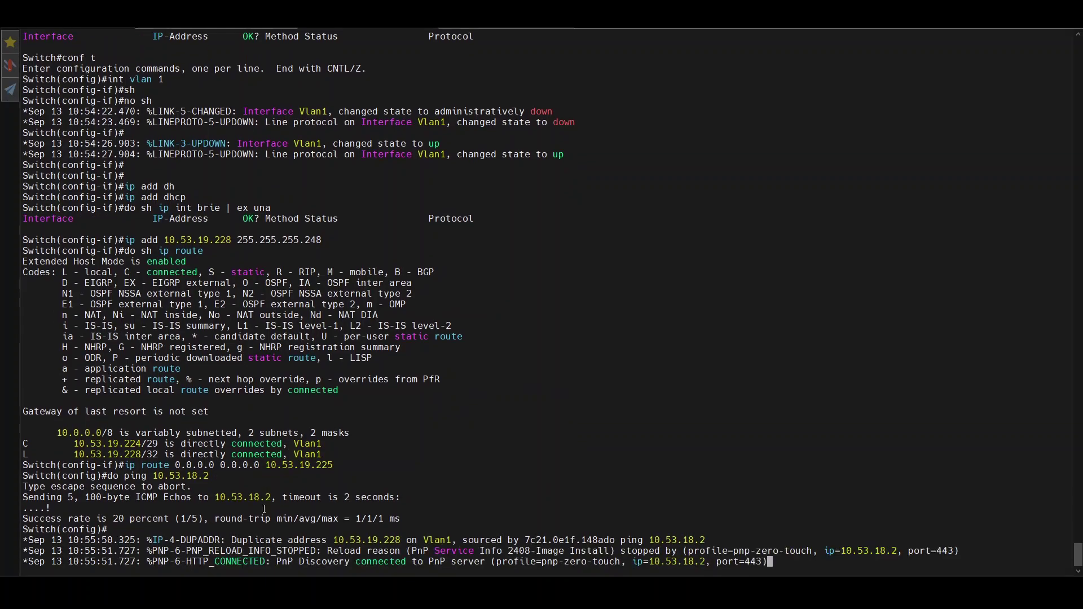
key(Up)
key(Up)
key(Return)
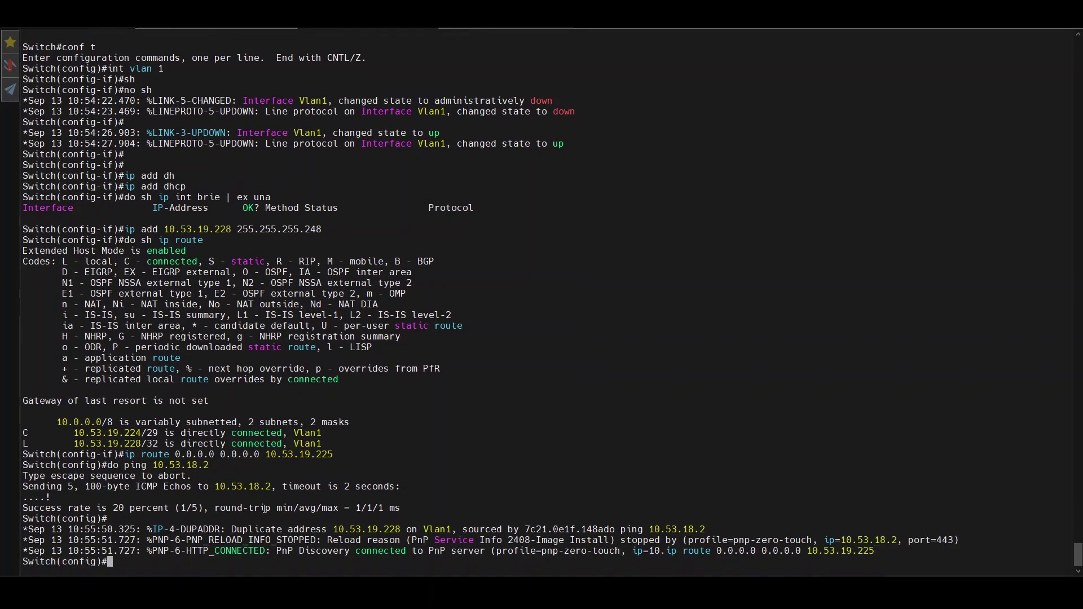
key(Up)
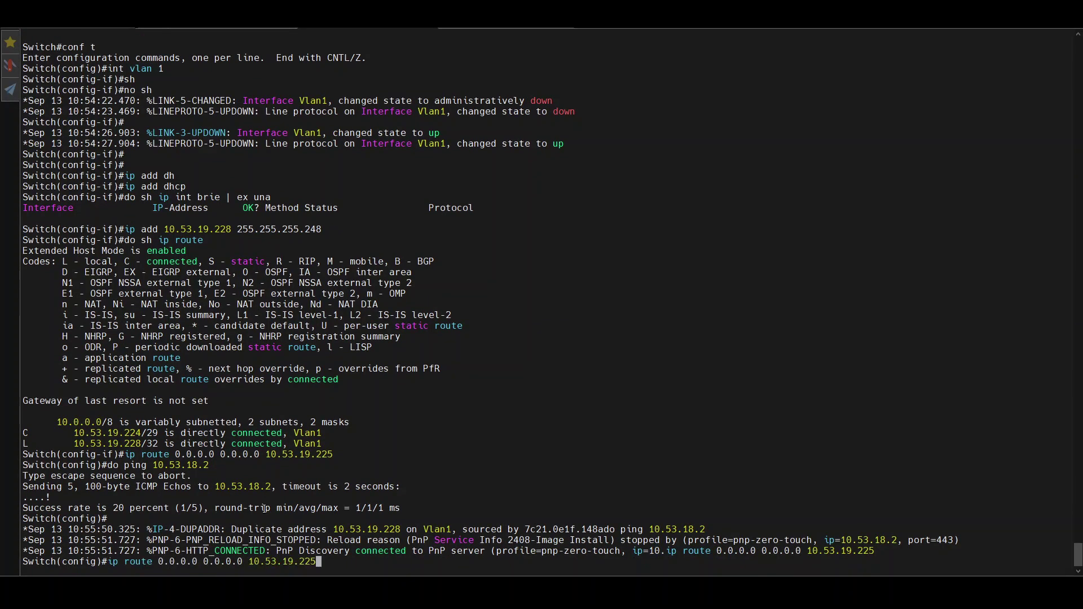
key(Down)
key(Up)
key(Up)
key(Return)
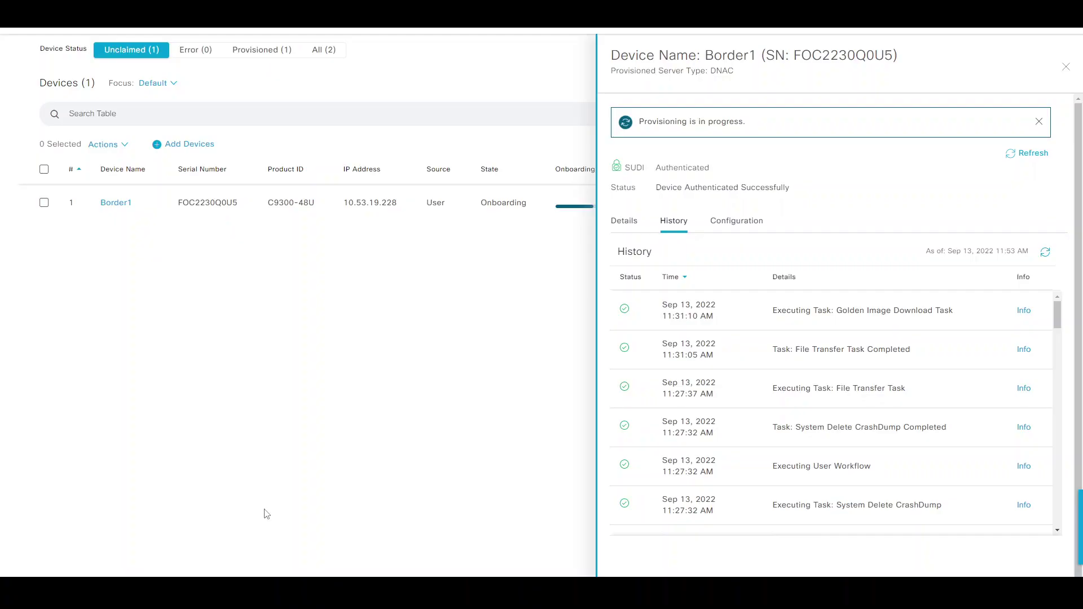
- Refresh Border1's onboarding history and mark the Device Authenticated Successfully entry
click(1046, 254)
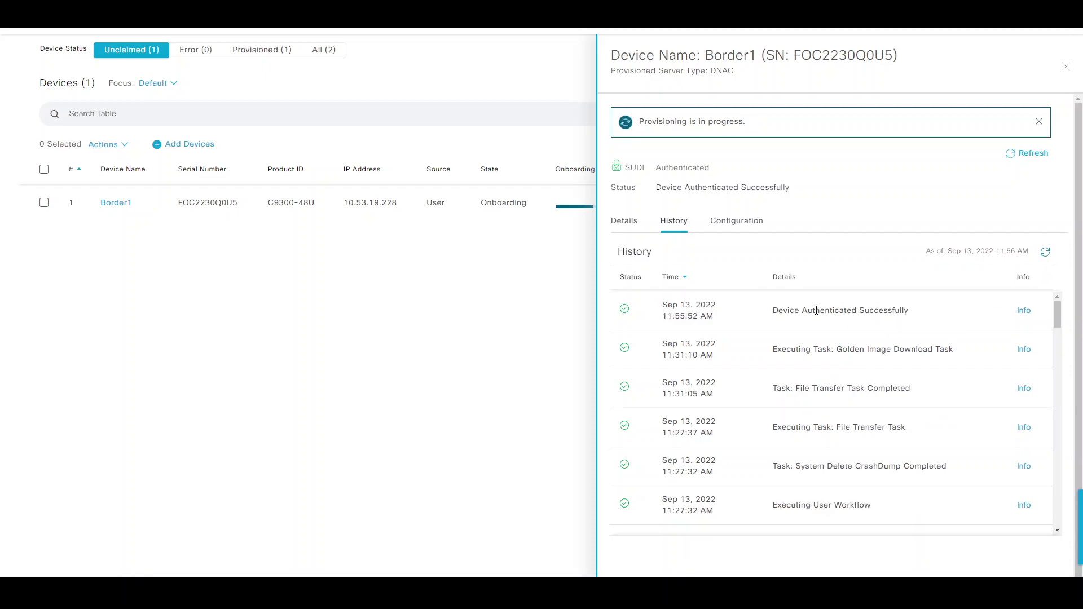
drag(815, 310, 889, 310)
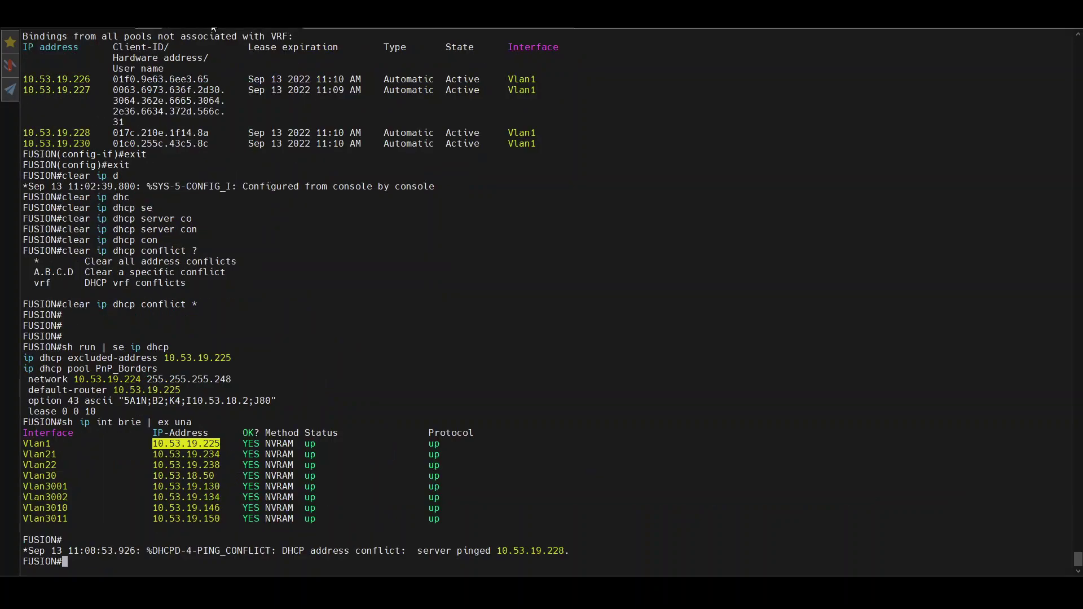
click(336, 30)
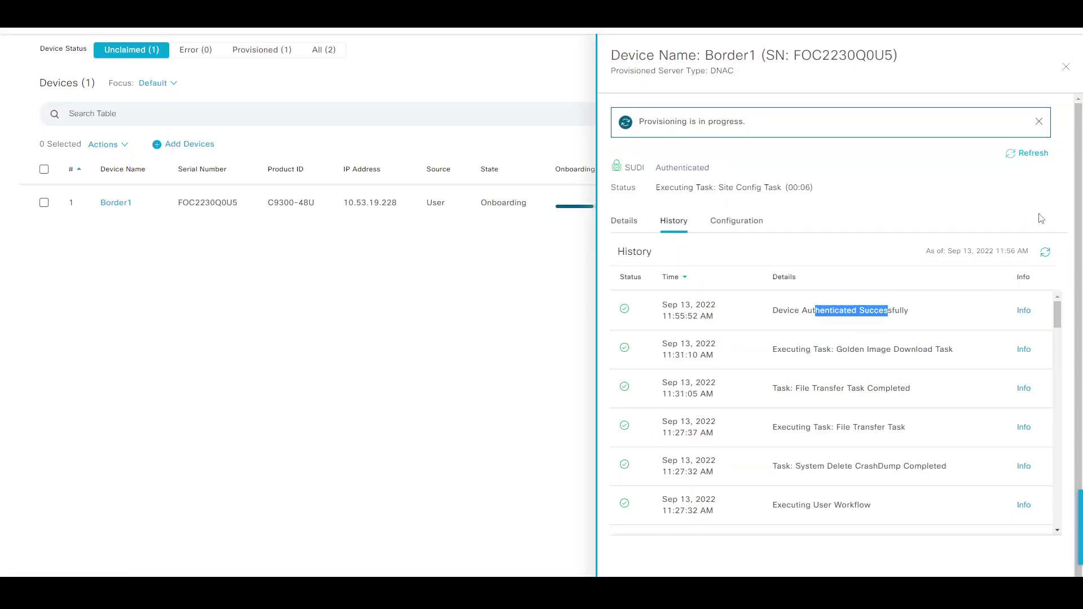
- Reload Border1's history, showing golden image download and system backup config completed
click(1047, 255)
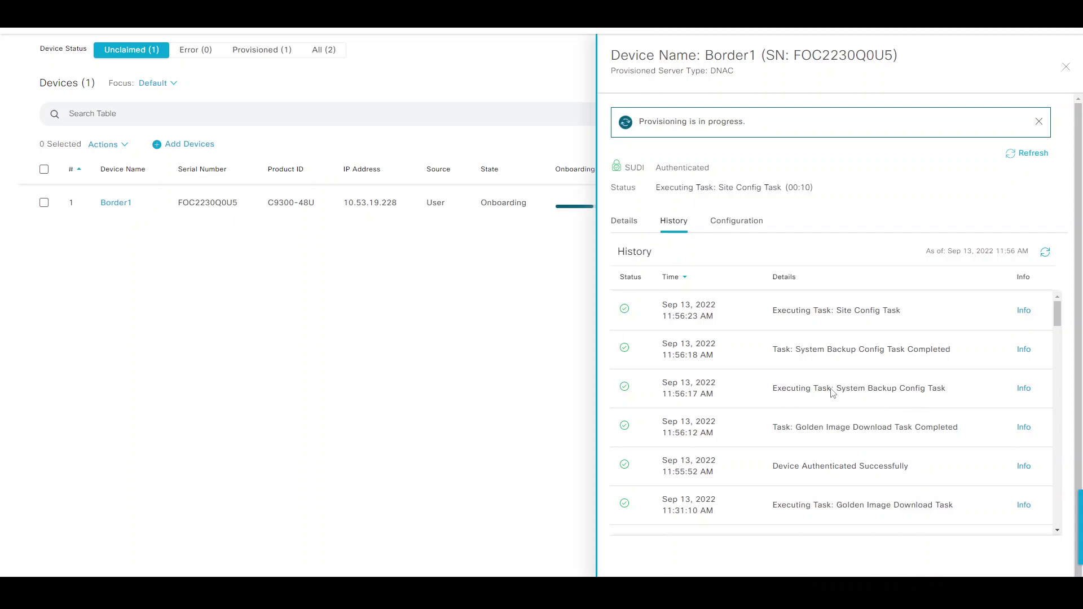
click(626, 222)
click(664, 224)
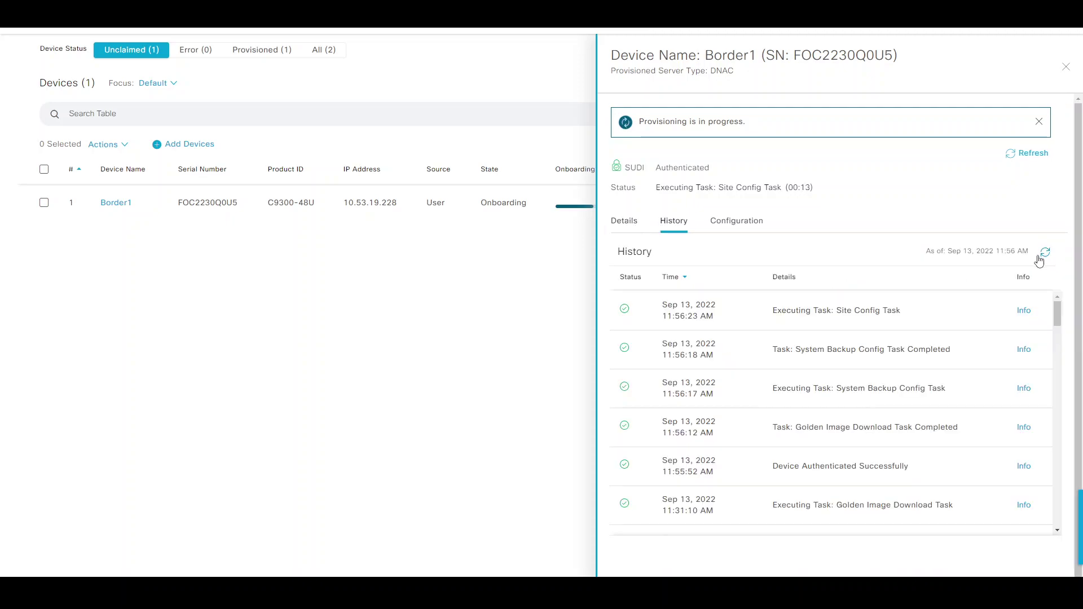
click(1045, 255)
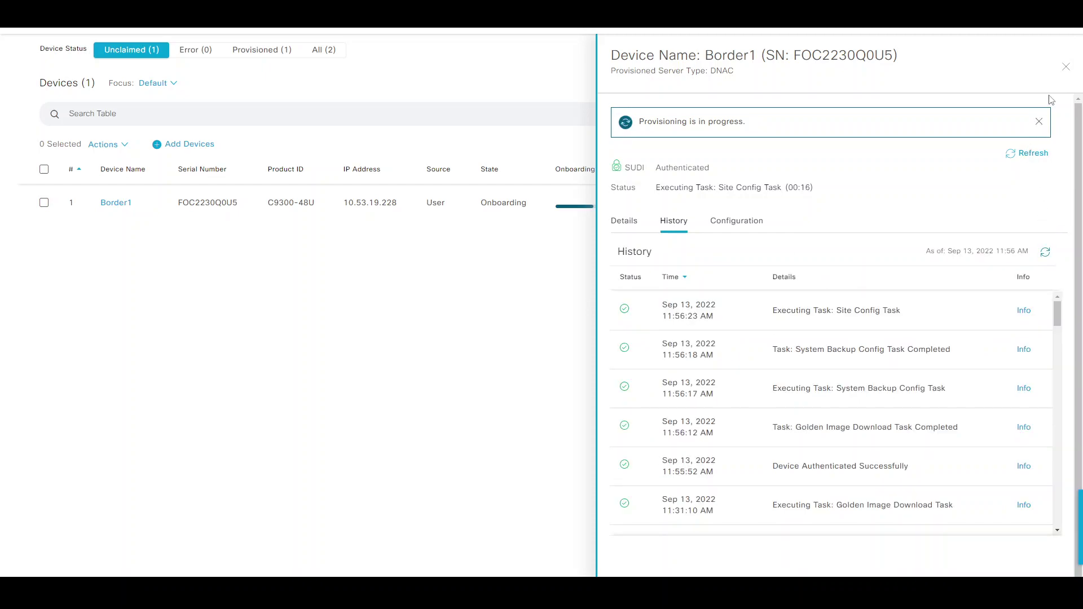
- Refresh the Plug and Play devices list and reopen Border1's History tab
click(1066, 67)
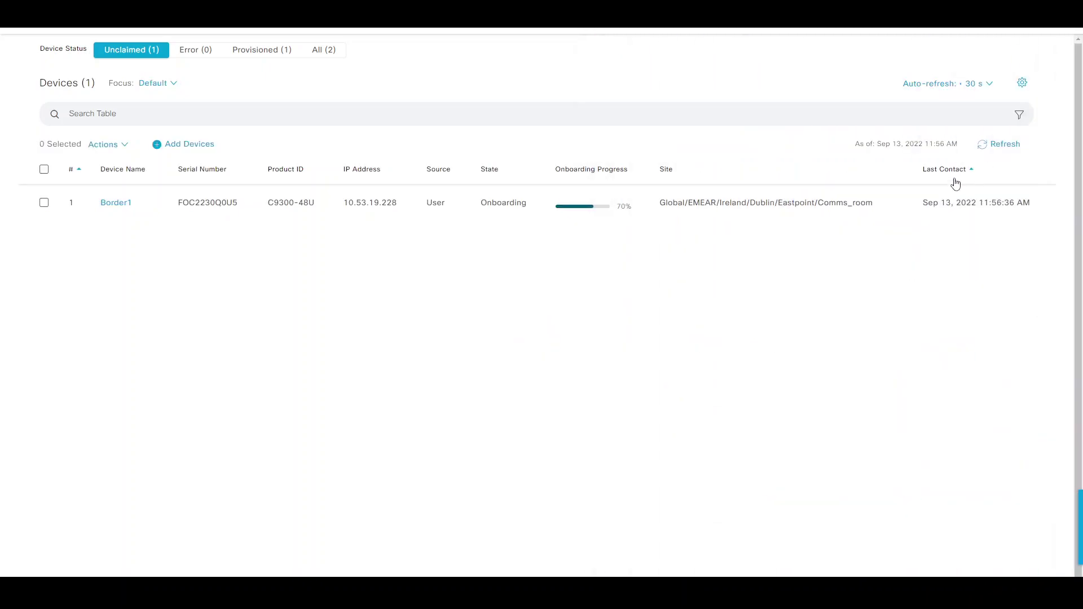
click(1010, 150)
click(114, 204)
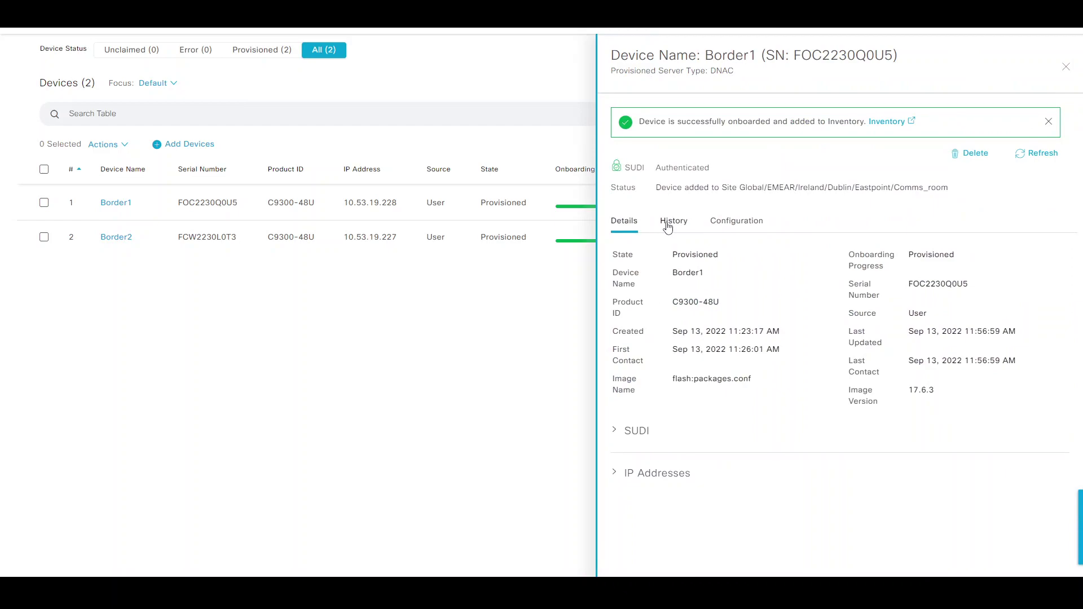
click(668, 227)
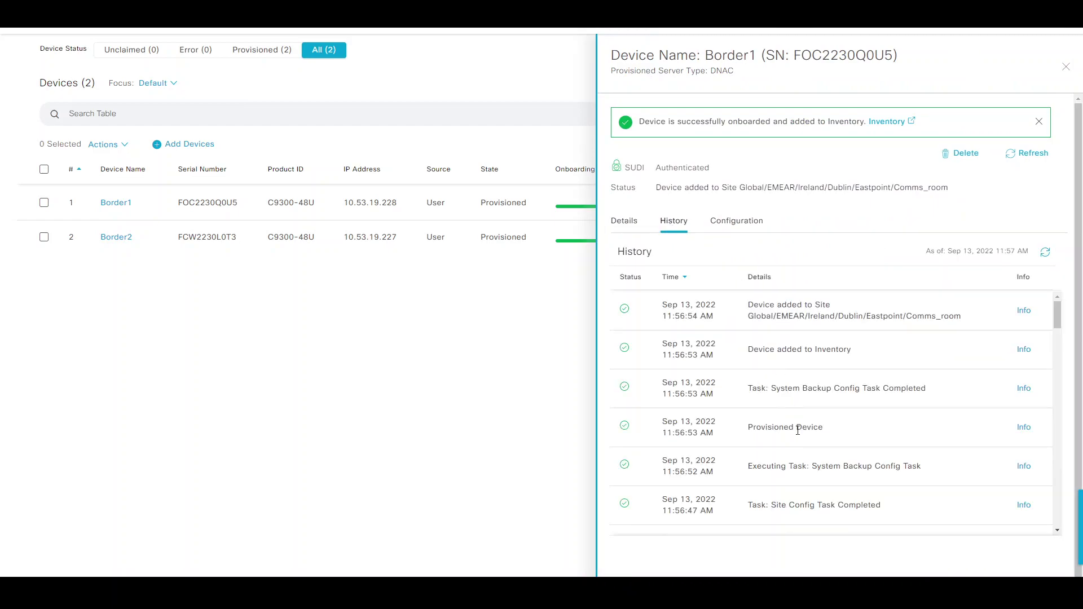
- Highlight Border1's Provisioned, added-to-Inventory and site history entries, then close the panel
drag(807, 429, 772, 429)
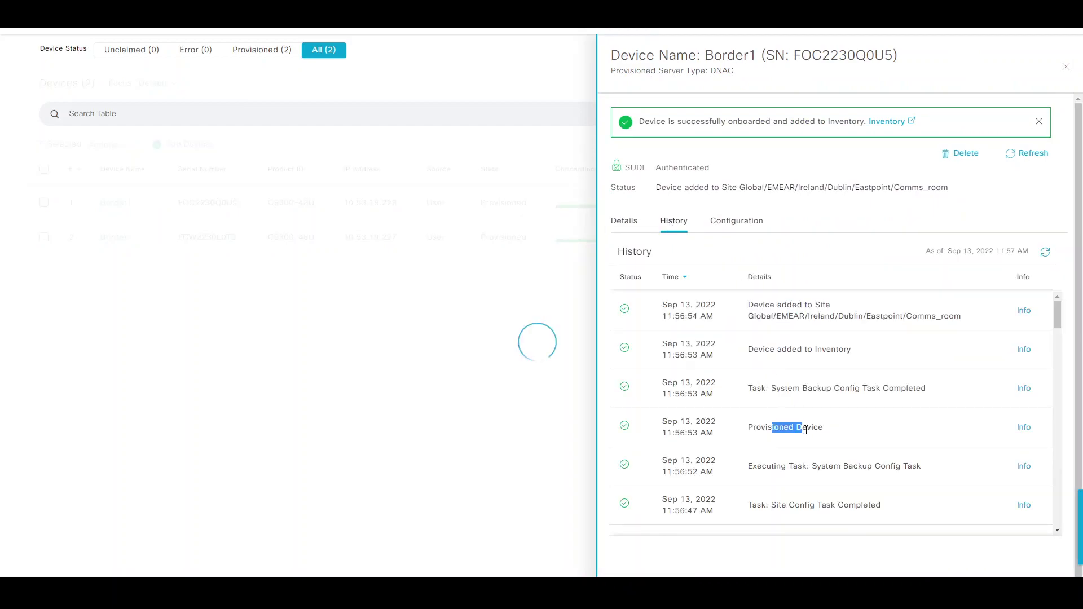
double_click(782, 347)
drag(761, 316, 854, 316)
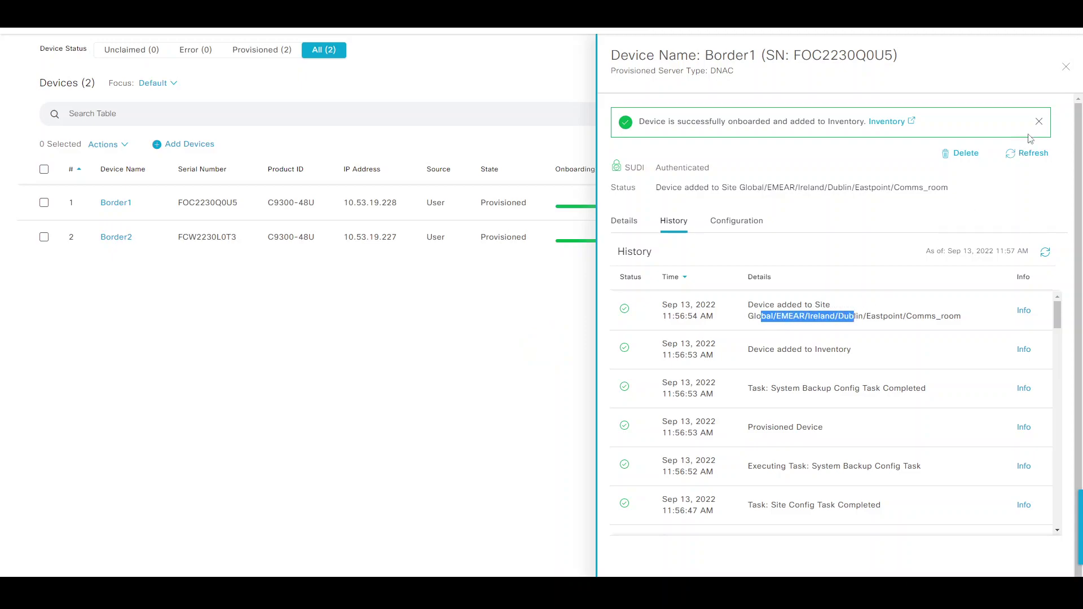
click(1066, 69)
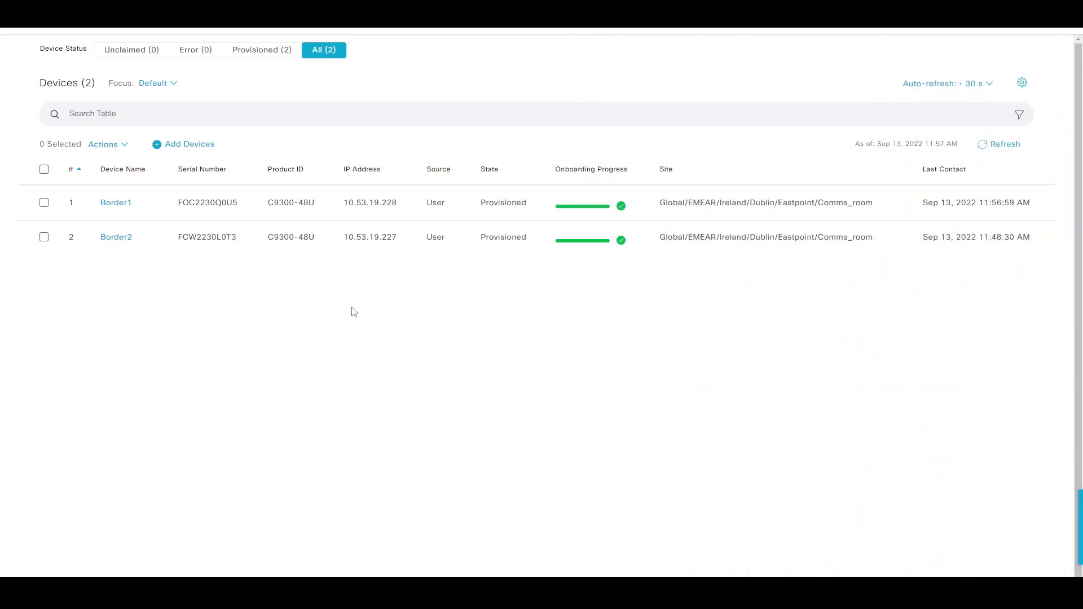
key(alt+Tab)
- Point out the old Switch hostname prompt and leave configuration mode with 'end'
key(Return)
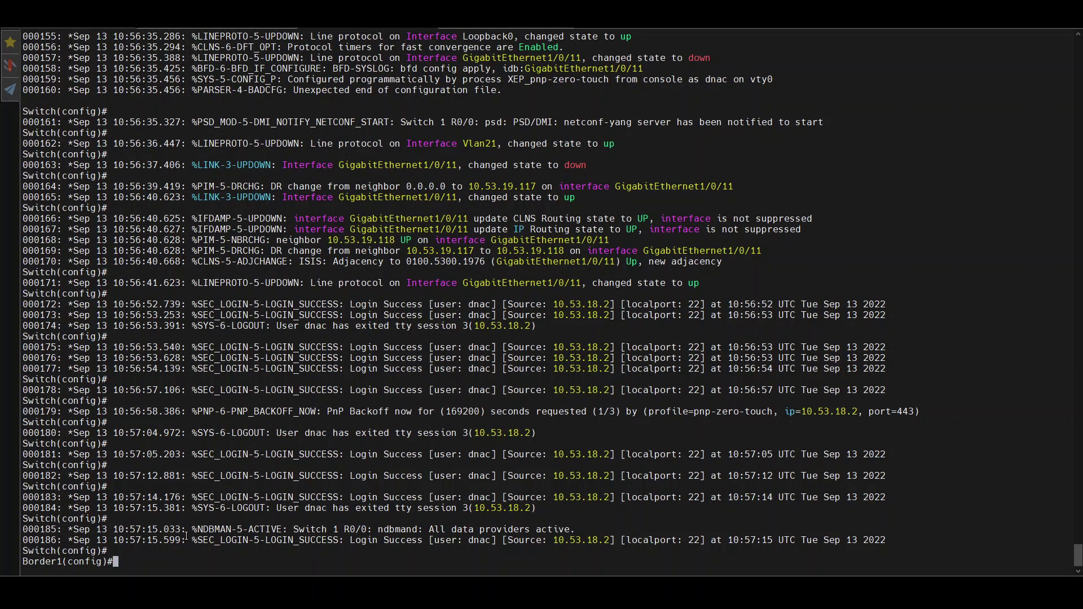
double_click(43, 552)
key(Return)
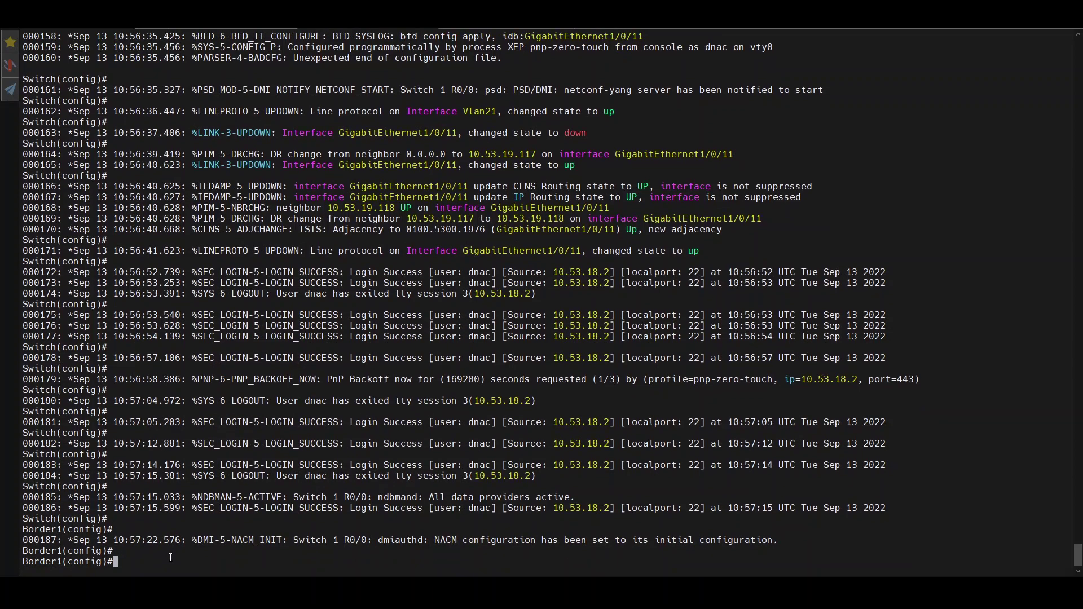
key(Return)
text(end)
key(Return)
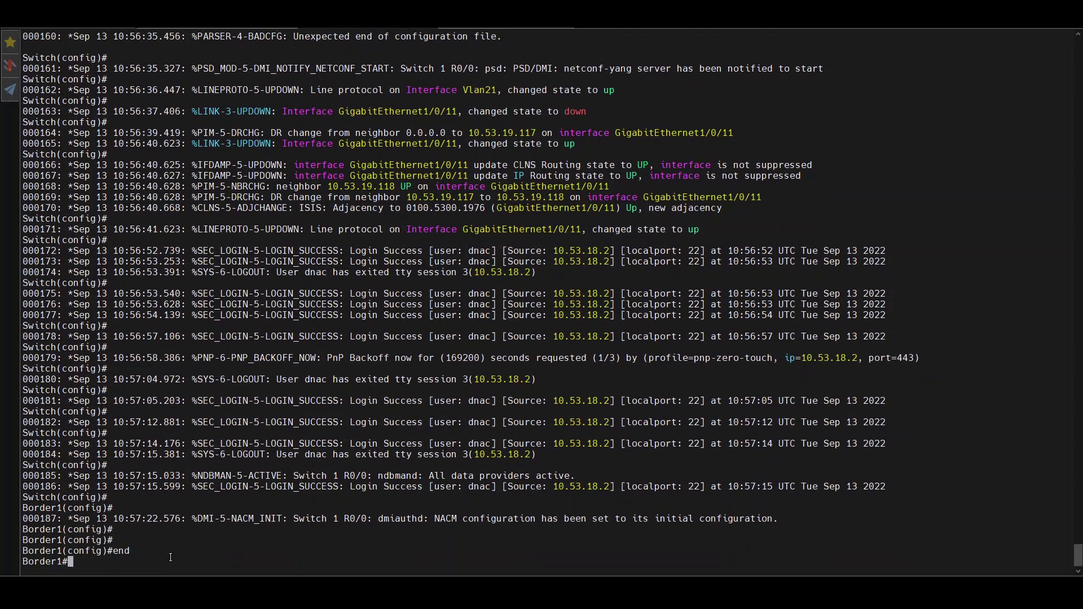
- Run 'sh ip int brie | ex una' and highlight Loopback0 at 10.53.19.101
text(sh)
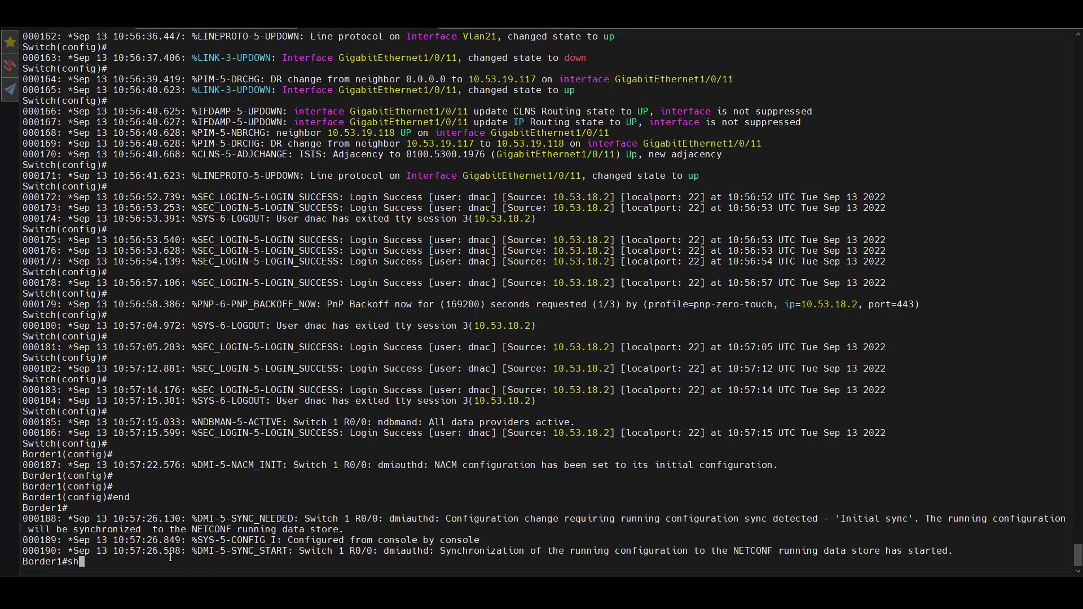
text( ip int brie | ex una)
key(Return)
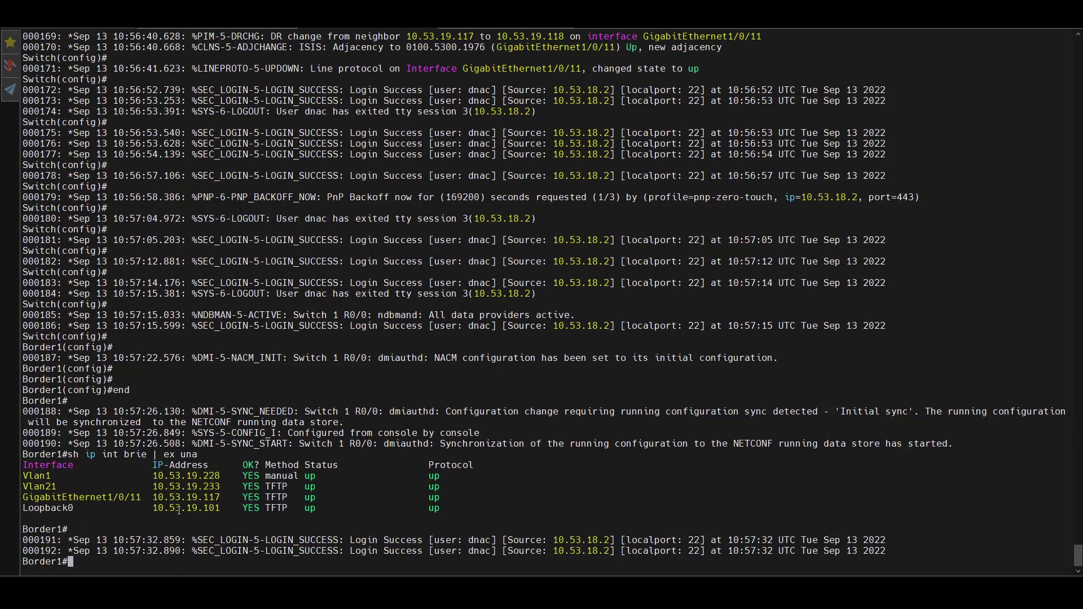
drag(220, 514, 152, 484)
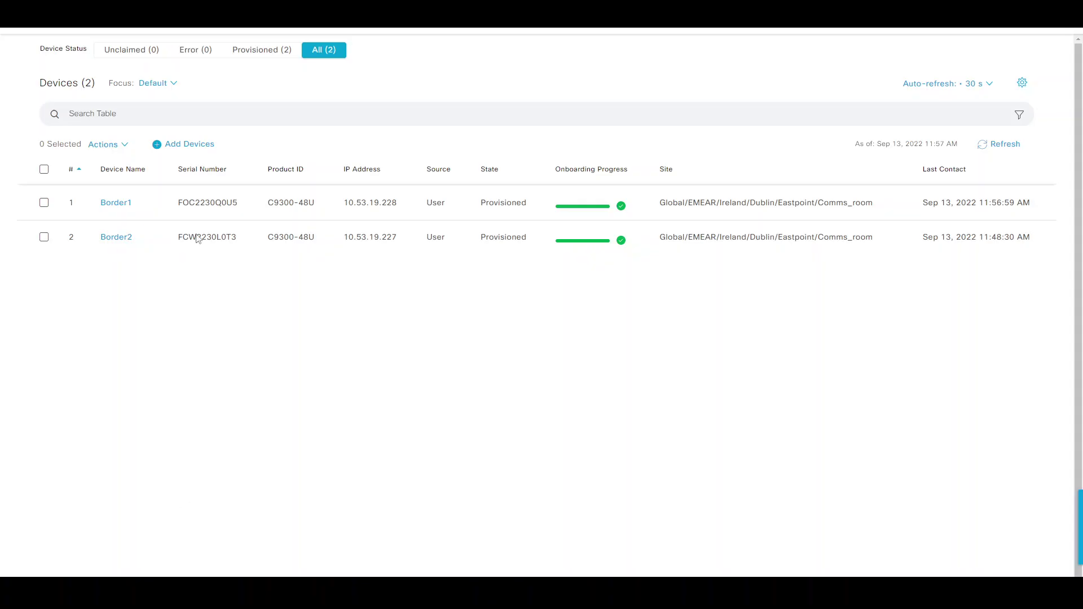
- Edit Border1 in Inventory, changing its management IP from 10.53.19.228 to 10.53.19.101
click(27, 26)
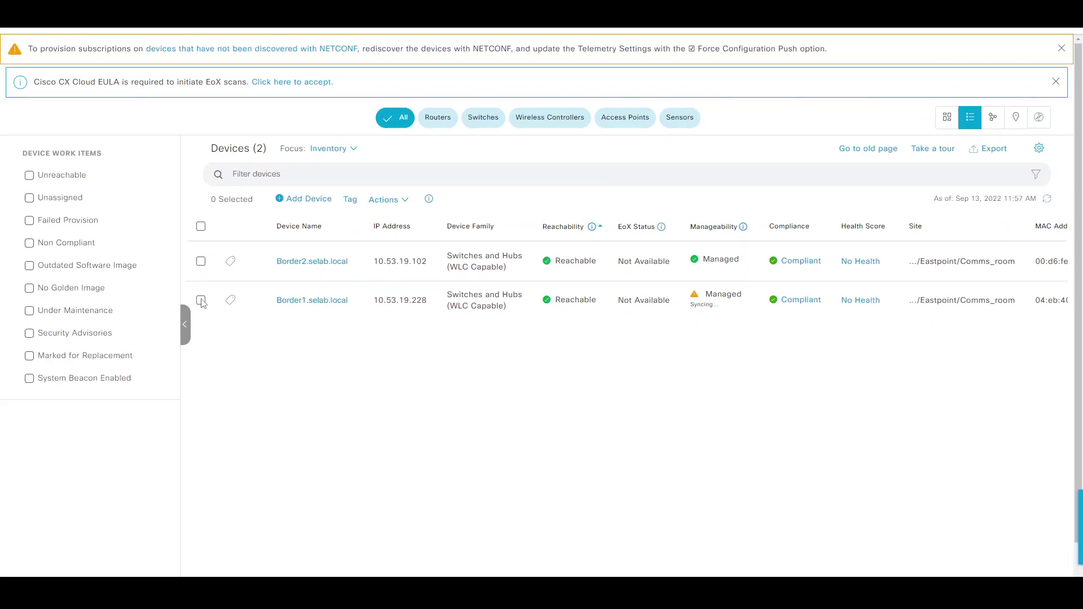
click(200, 300)
click(375, 200)
mouse_move(402, 233)
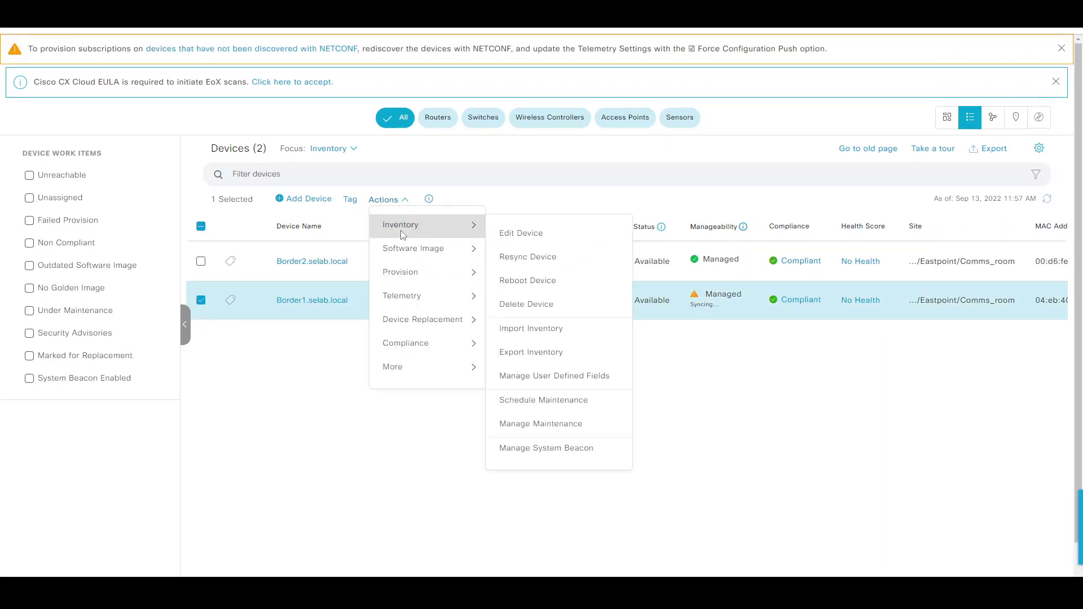
click(506, 235)
click(623, 93)
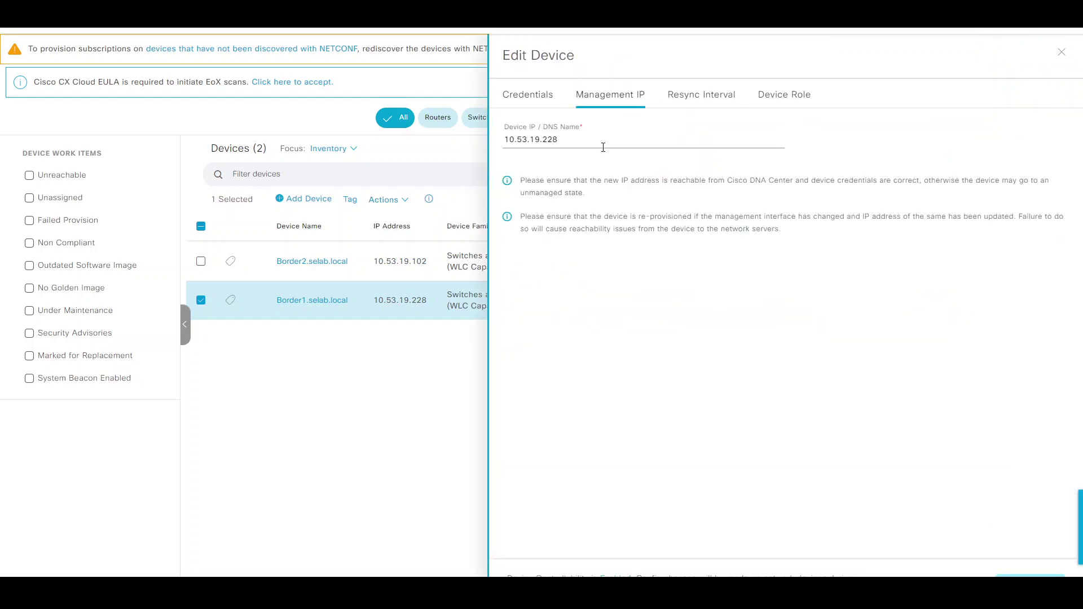
click(603, 147)
key(BackSpace)
key(BackSpace)
key(BackSpace)
text(101)
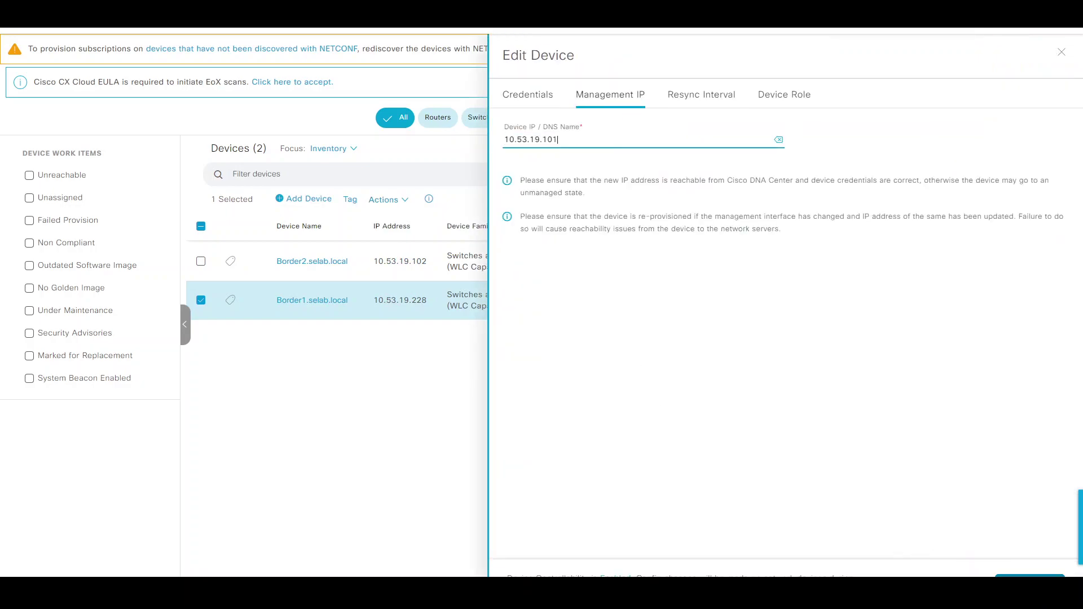
click(1029, 575)
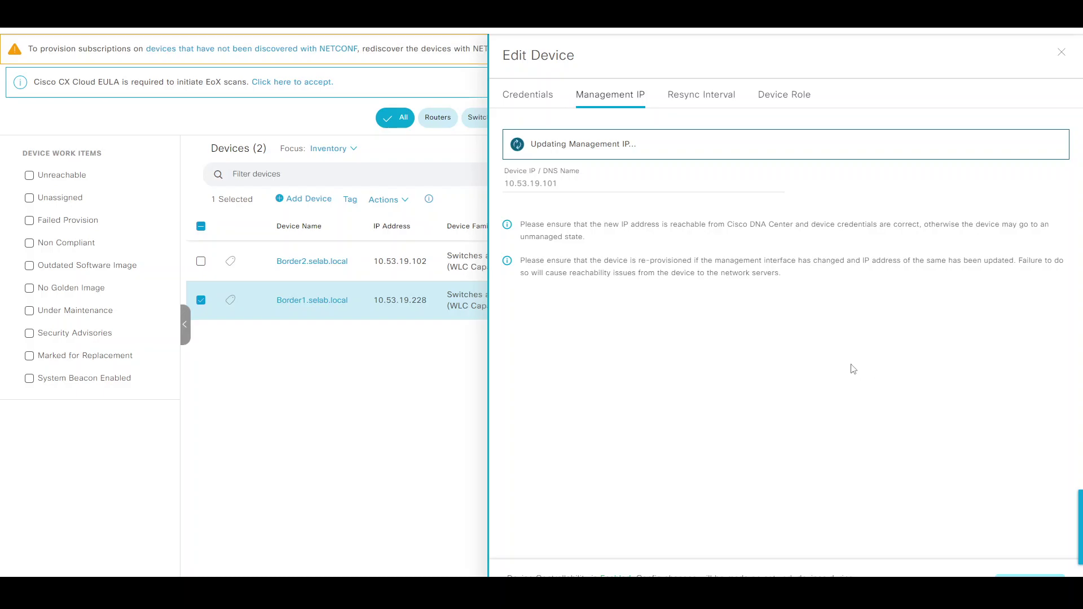
key(alt+Tab)
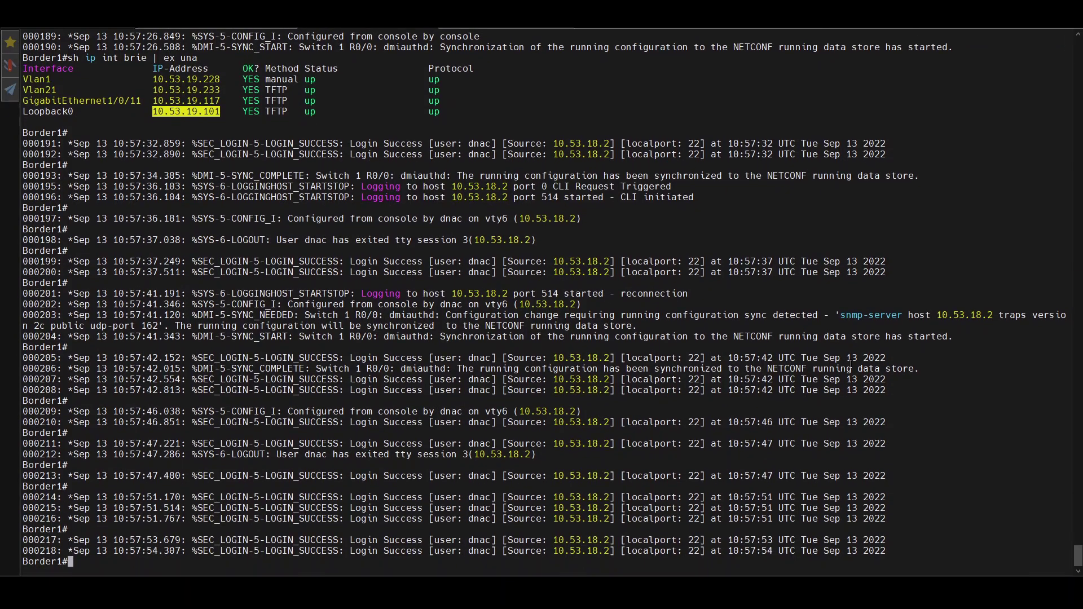
- Run 'sh isis neighbors' and highlight Border2 as the neighbor on Gi1/0/11
key(Return)
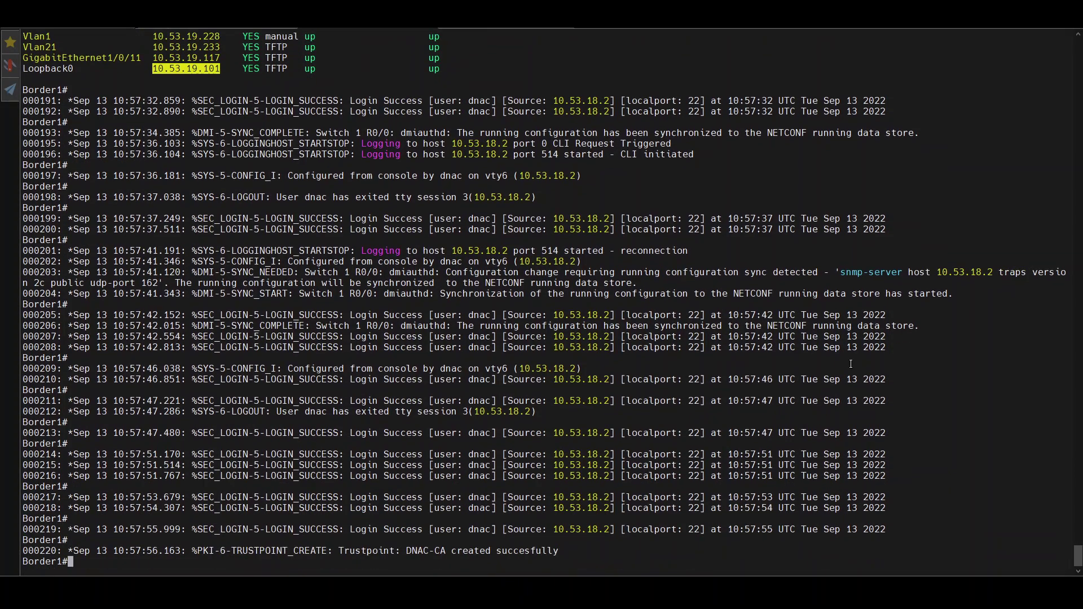
key(Return)
key(Return)
key(Return)
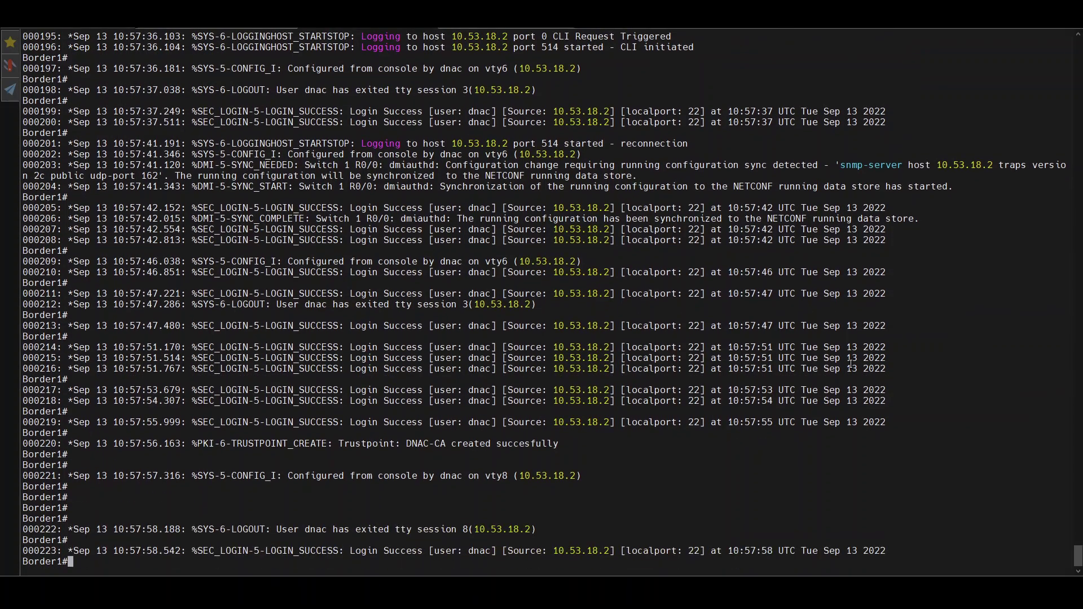
text(sh isis net)
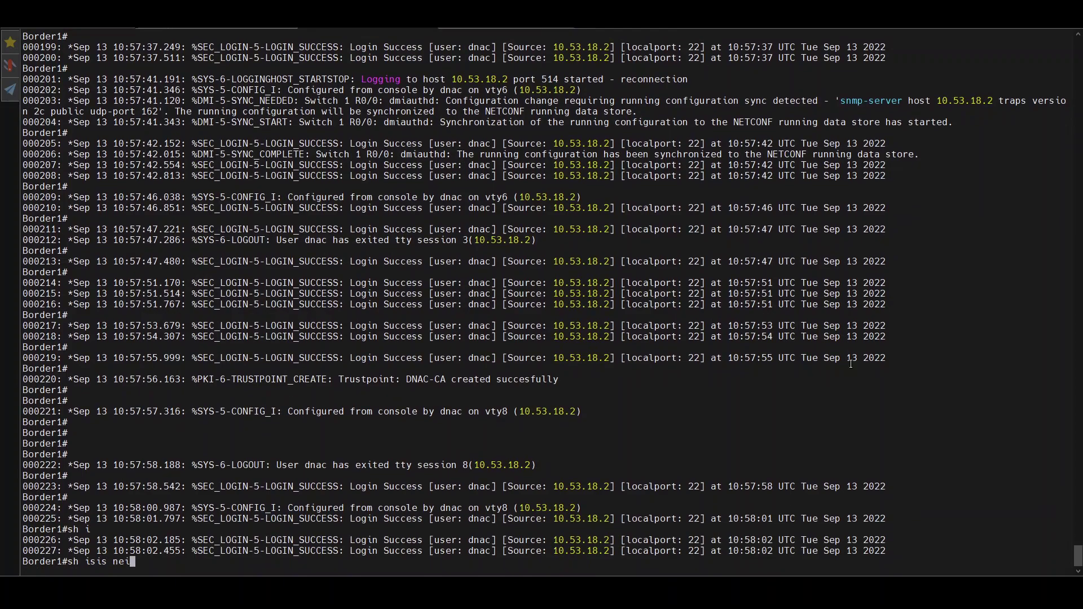
key(Tab)
key(Return)
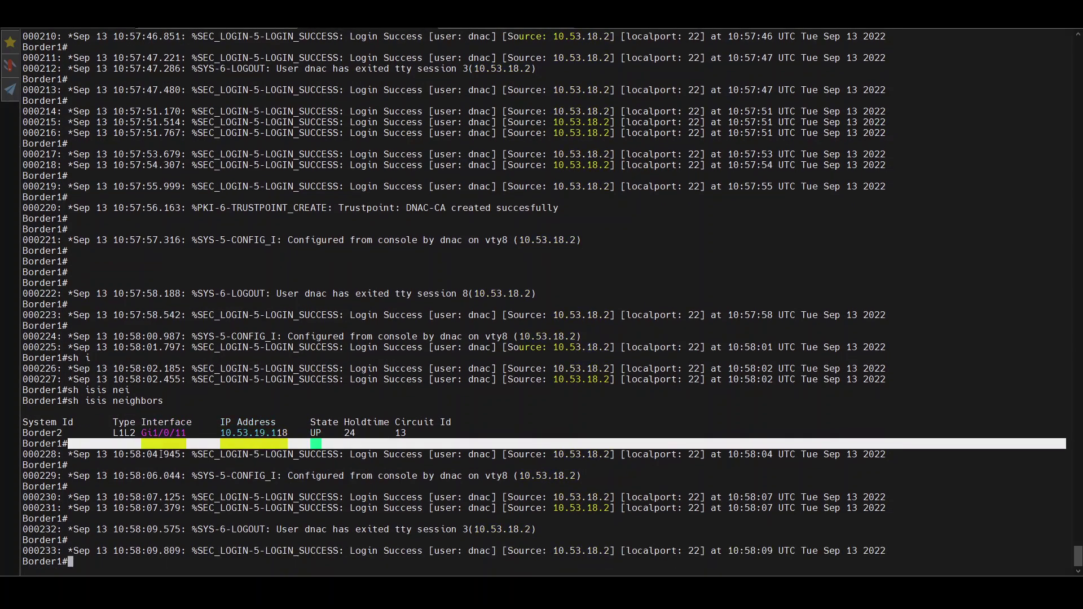
double_click(172, 432)
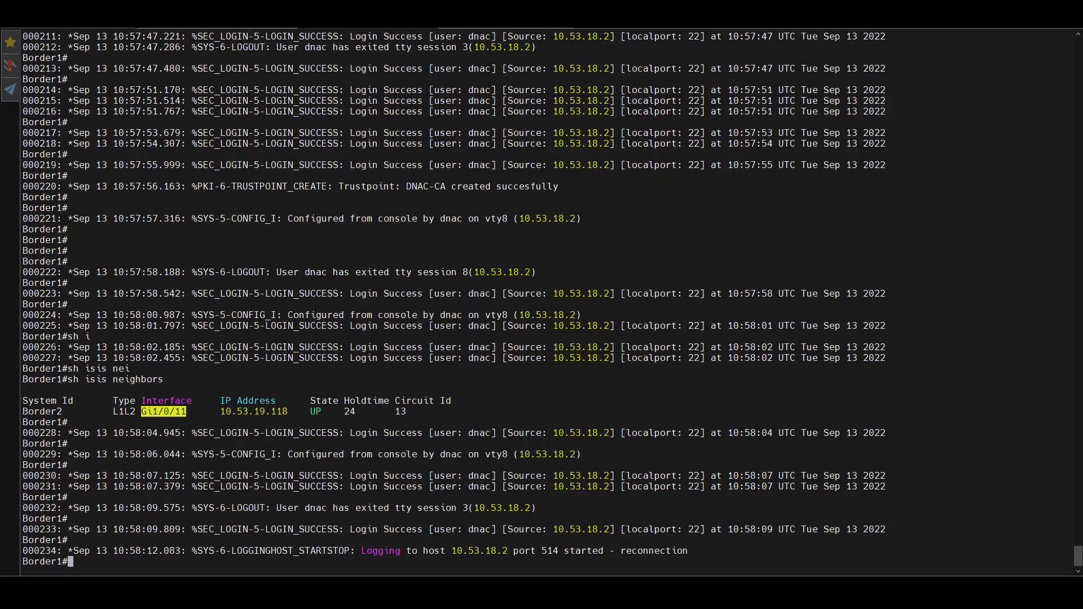
double_click(42, 390)
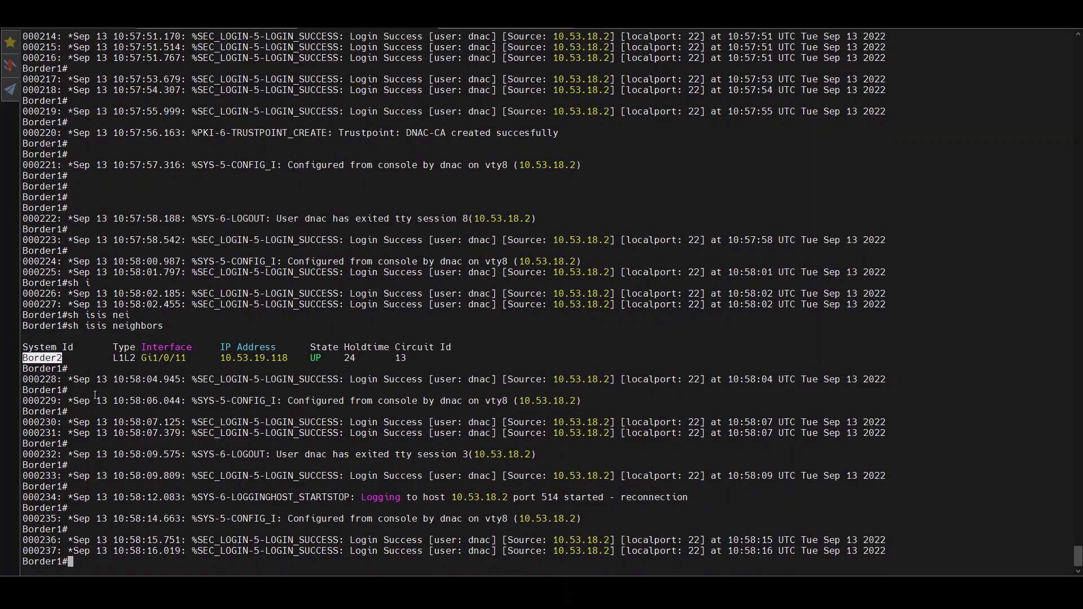
key(alt+Tab)
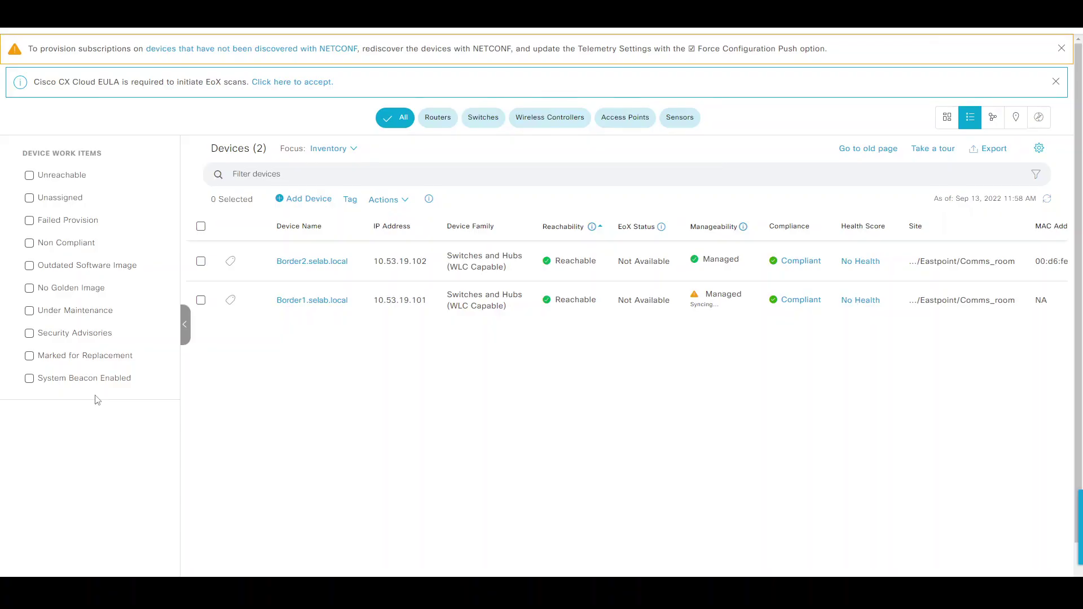
- Refresh the Inventory devices table so Border1 appears at 10.53.19.101
click(1046, 200)
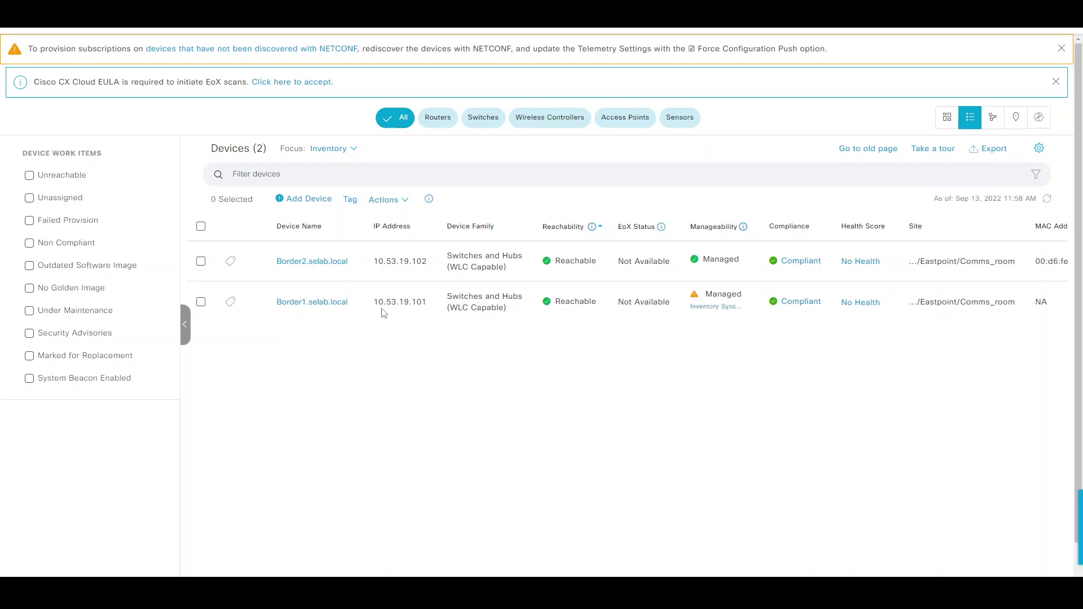